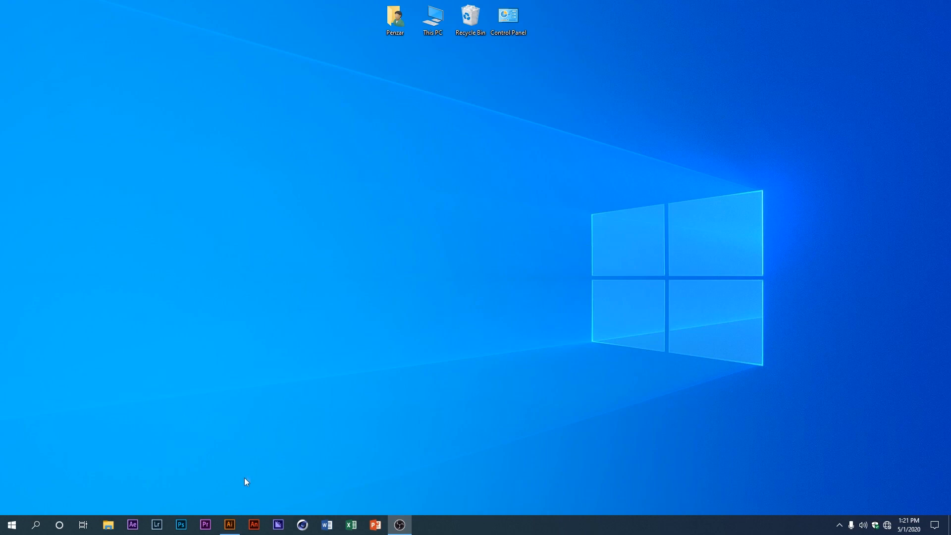
Switch to Illustrator and examine the four finished standee designs in Standee2.ai, comparing their wave shapes and color variants.
{"action": "left_click", "coordinate": [235, 524]}
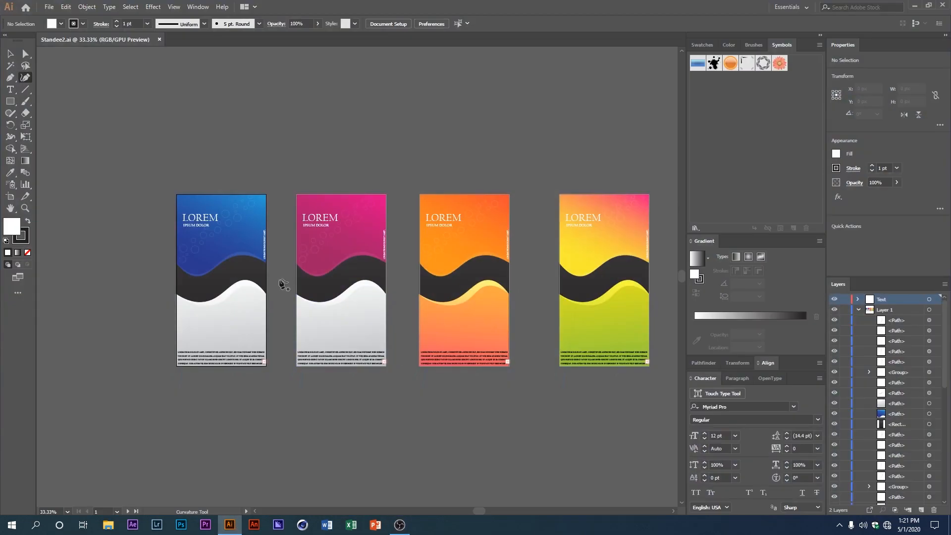
{"action": "scroll", "coordinate": [303, 270], "scroll_direction": "down", "scroll_amount": 1}
{"action": "scroll", "coordinate": [249, 280], "scroll_direction": "up", "scroll_amount": 2}
{"action": "left_click_drag", "start_coordinate": [247, 275], "coordinate": [333, 281]}
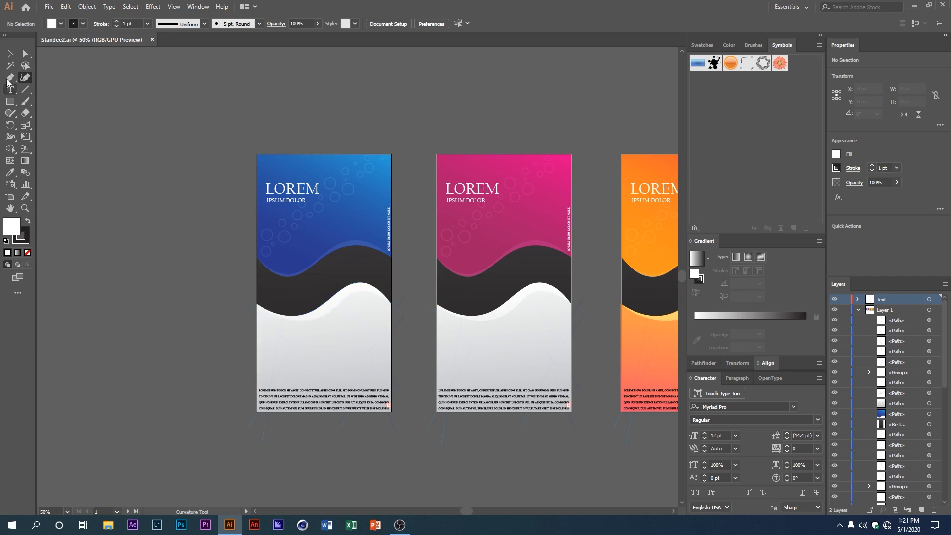
{"action": "left_click", "coordinate": [10, 53]}
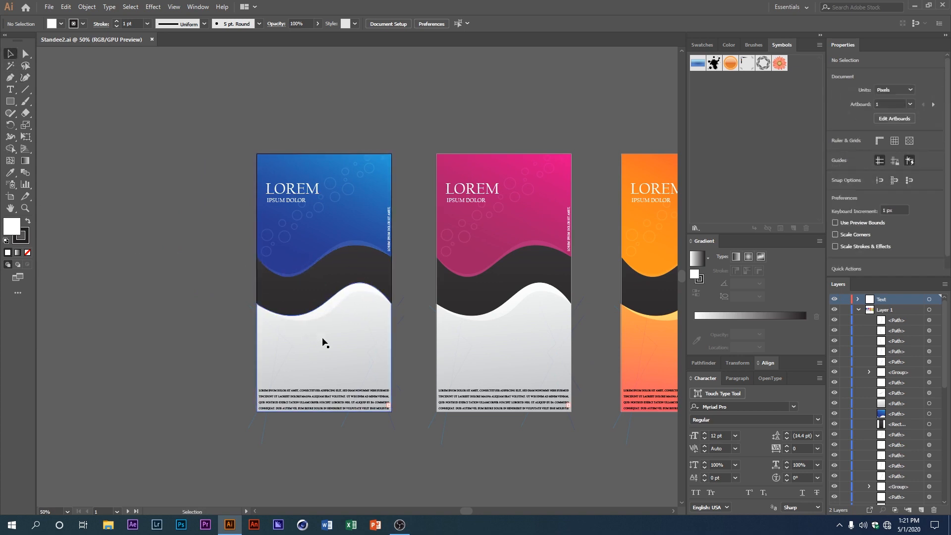
{"action": "scroll", "coordinate": [383, 297], "scroll_direction": "down", "scroll_amount": 1}
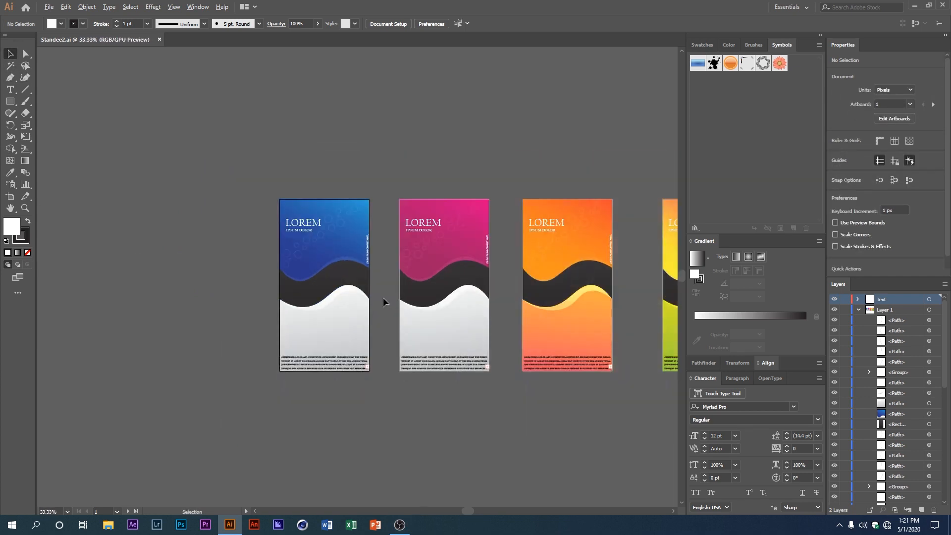
{"action": "left_click_drag", "start_coordinate": [382, 297], "coordinate": [353, 292]}
{"action": "scroll", "coordinate": [244, 309], "scroll_direction": "up", "scroll_amount": 1}
{"action": "scroll", "coordinate": [325, 292], "scroll_direction": "down", "scroll_amount": 2}
{"action": "scroll", "coordinate": [250, 302], "scroll_direction": "up", "scroll_amount": 2}
{"action": "left_click_drag", "start_coordinate": [178, 295], "coordinate": [111, 297]}
{"action": "scroll", "coordinate": [305, 299], "scroll_direction": "down", "scroll_amount": 1}
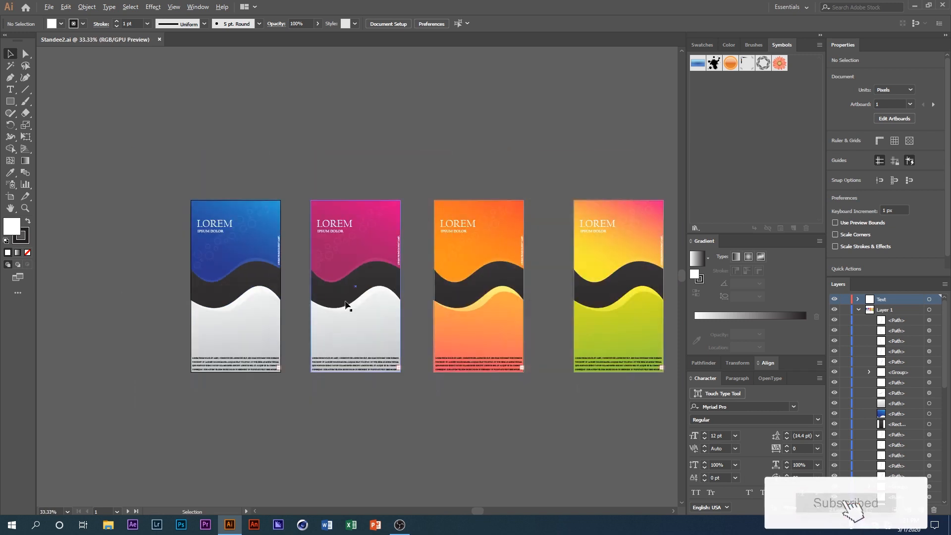
{"action": "scroll", "coordinate": [440, 302], "scroll_direction": "down", "scroll_amount": 2}
{"action": "left_click_drag", "start_coordinate": [438, 303], "coordinate": [483, 310]}
{"action": "scroll", "coordinate": [332, 311], "scroll_direction": "up", "scroll_amount": 2}
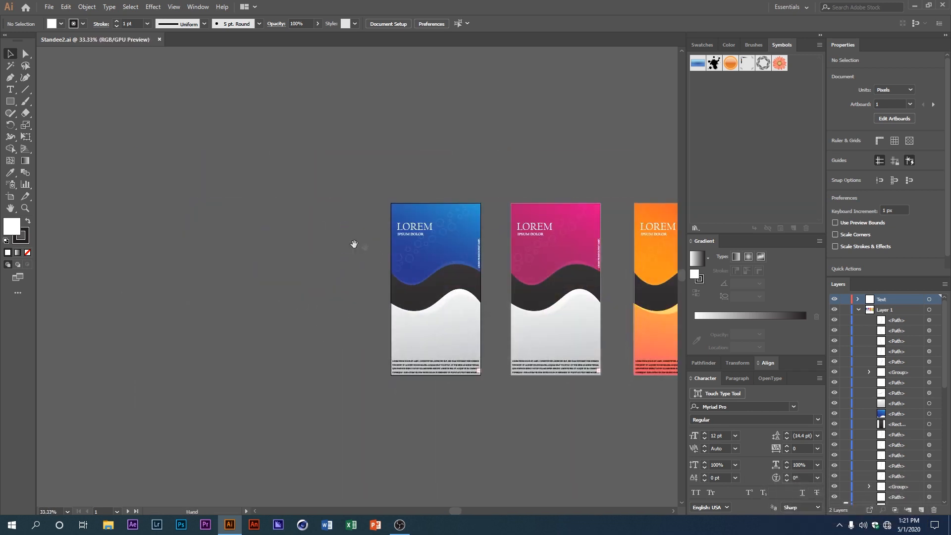
{"action": "left_click_drag", "start_coordinate": [354, 244], "coordinate": [250, 238]}
Create a new portrait document of 412 × 790 px with one artboard in CMYK color mode.
{"action": "left_click", "coordinate": [51, 6]}
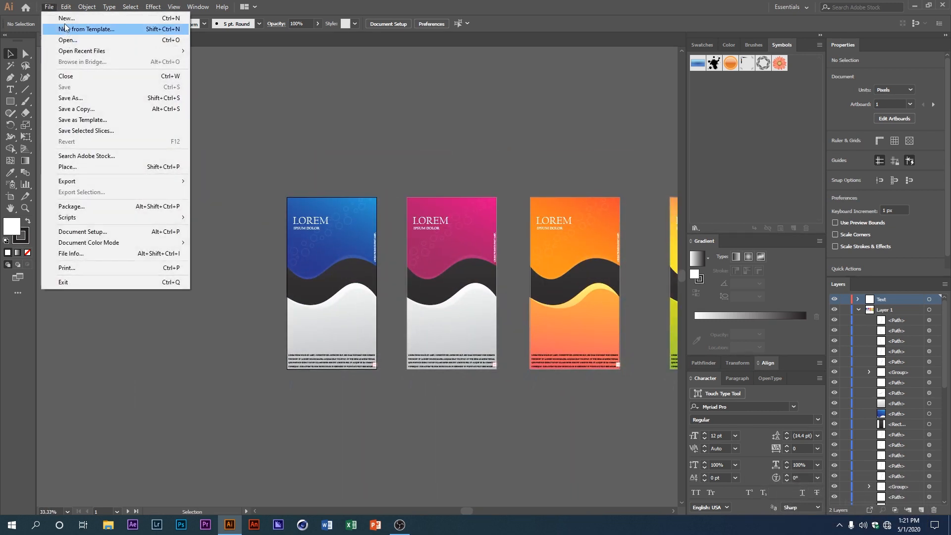
{"action": "left_click", "coordinate": [67, 18]}
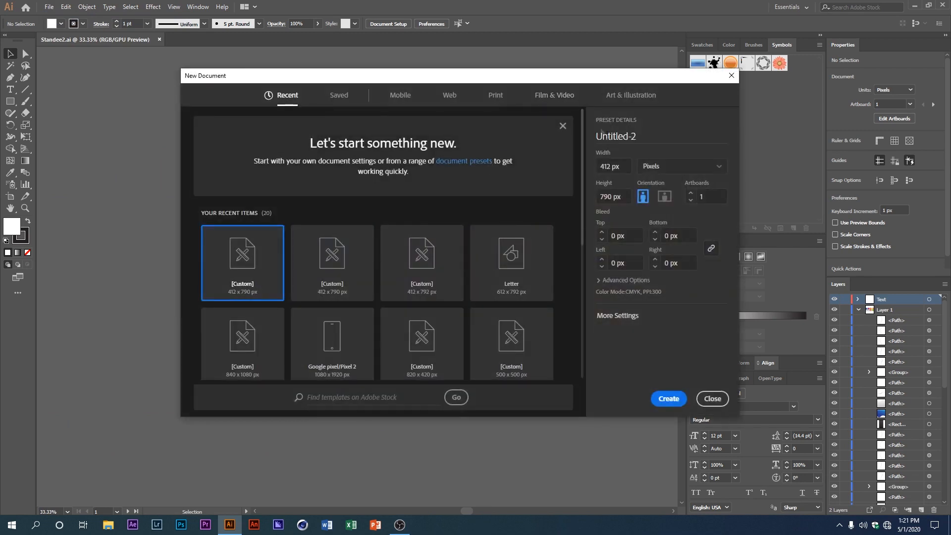
{"action": "left_click", "coordinate": [620, 196]}
{"action": "left_click", "coordinate": [643, 197]}
{"action": "left_click", "coordinate": [626, 281]}
{"action": "left_click", "coordinate": [634, 289]}
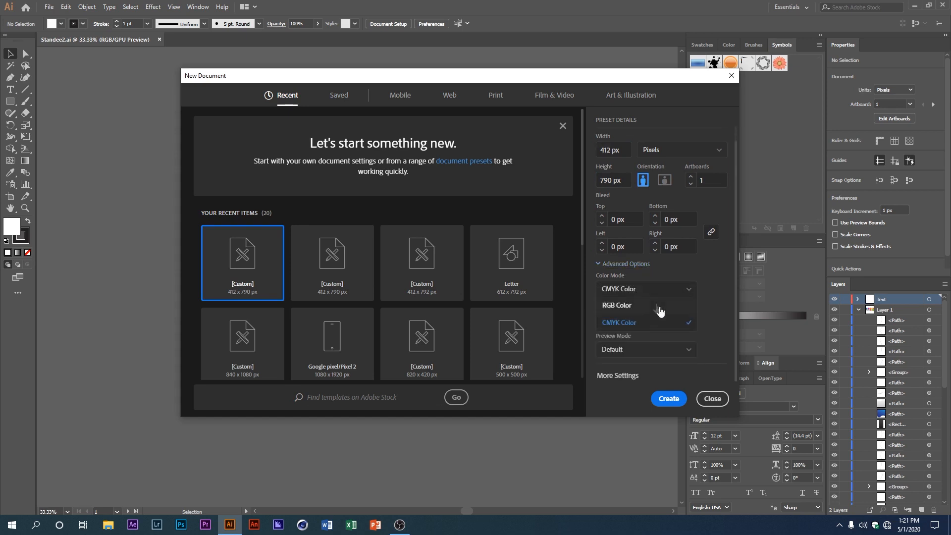
{"action": "left_click", "coordinate": [622, 323]}
{"action": "left_click", "coordinate": [673, 397]}
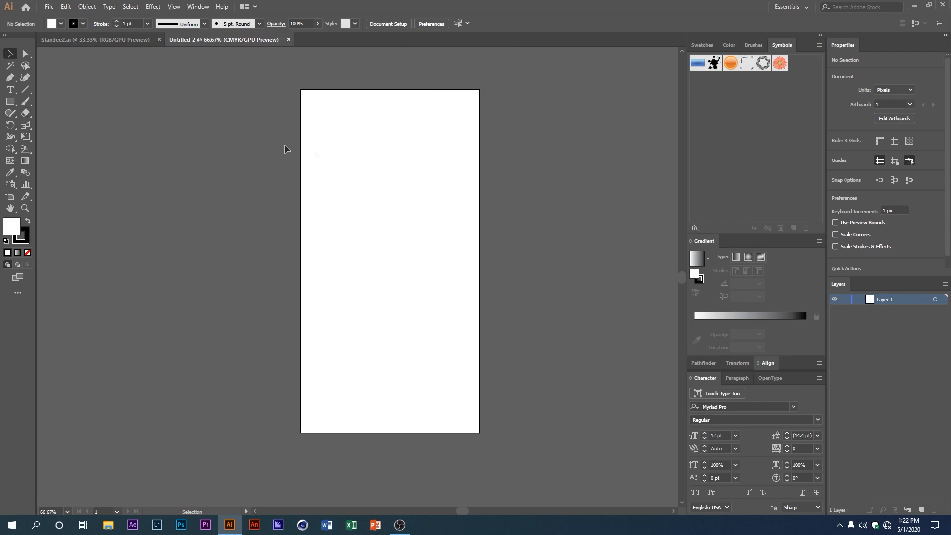
Remove the default stroke and create a white rectangle 412 px wide and 790 px high.
{"action": "left_click", "coordinate": [80, 25]}
{"action": "left_click", "coordinate": [7, 44]}
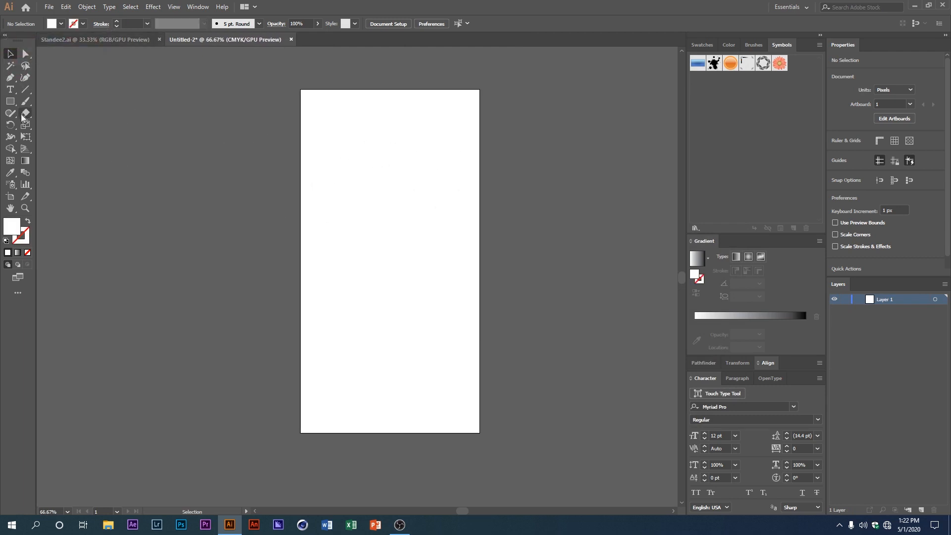
{"action": "left_click", "coordinate": [10, 104]}
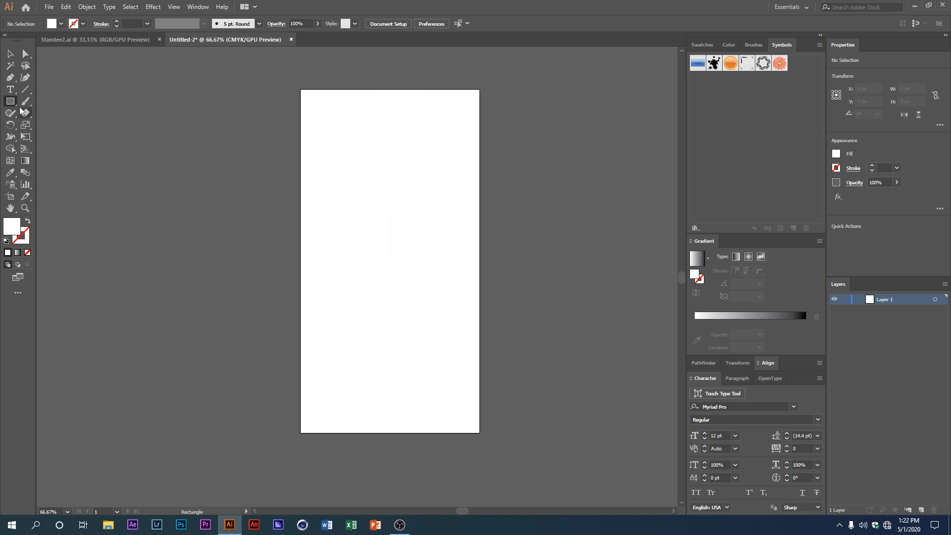
{"action": "left_click", "coordinate": [452, 220]}
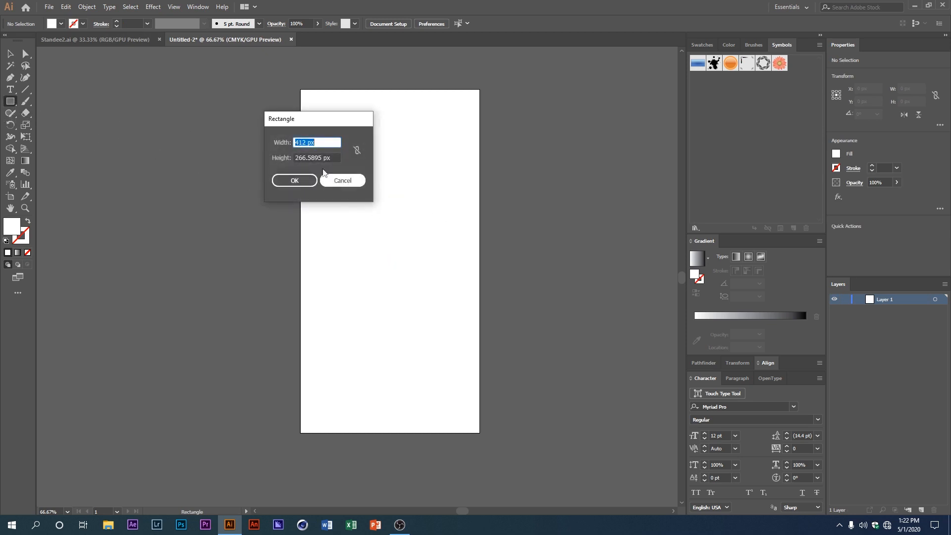
{"action": "left_click_drag", "start_coordinate": [318, 124], "coordinate": [364, 154]}
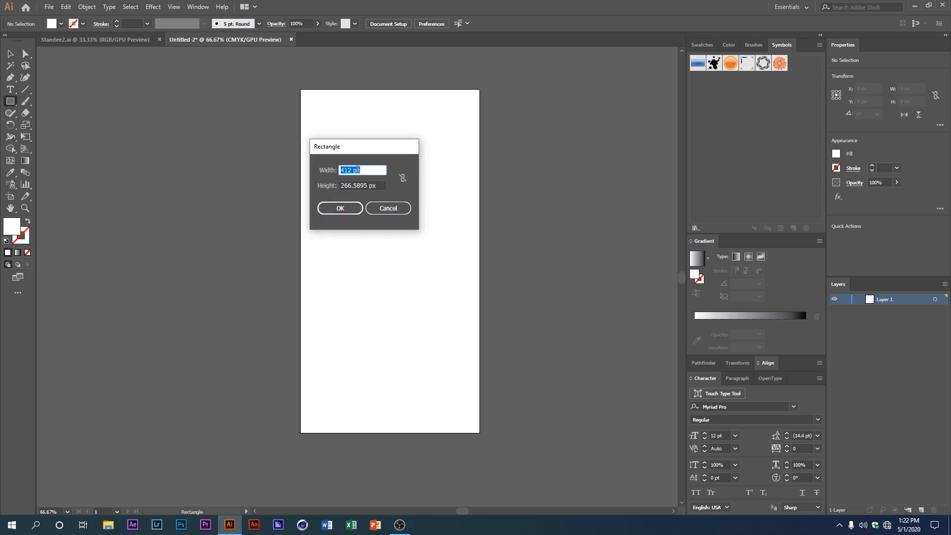
{"action": "key", "text": "Tab"}
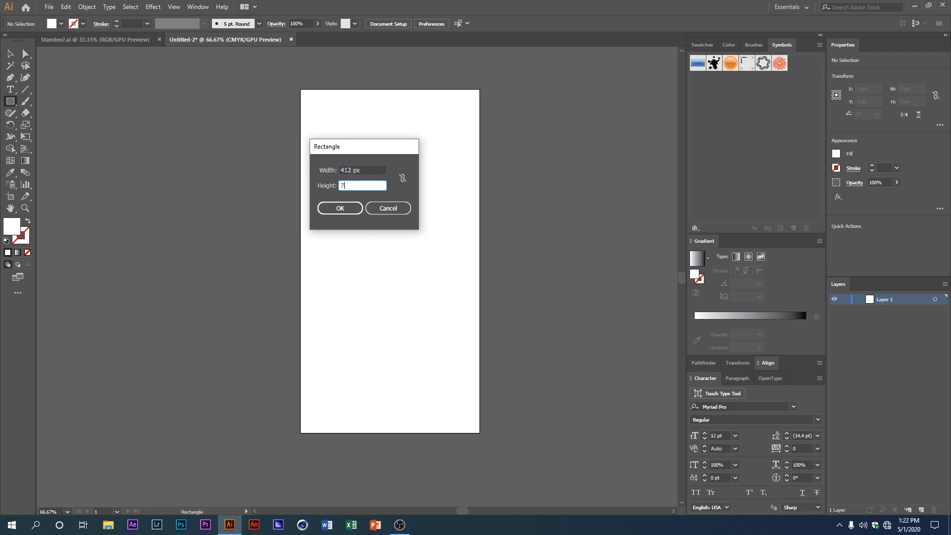
{"action": "left_click_drag", "start_coordinate": [377, 147], "coordinate": [412, 157]}
{"action": "left_click", "coordinate": [388, 217]}
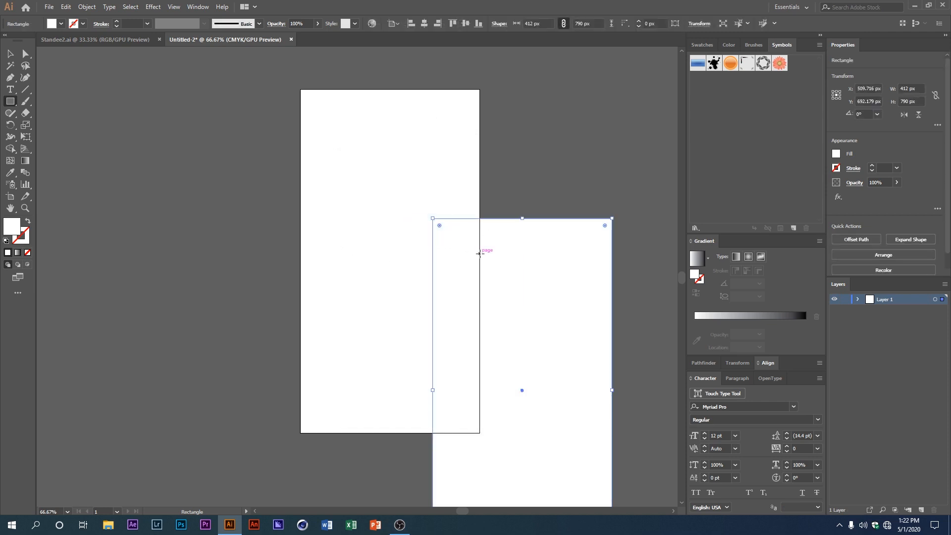
Align the rectangle to the artboard, centered both horizontally and vertically.
{"action": "left_click", "coordinate": [7, 55]}
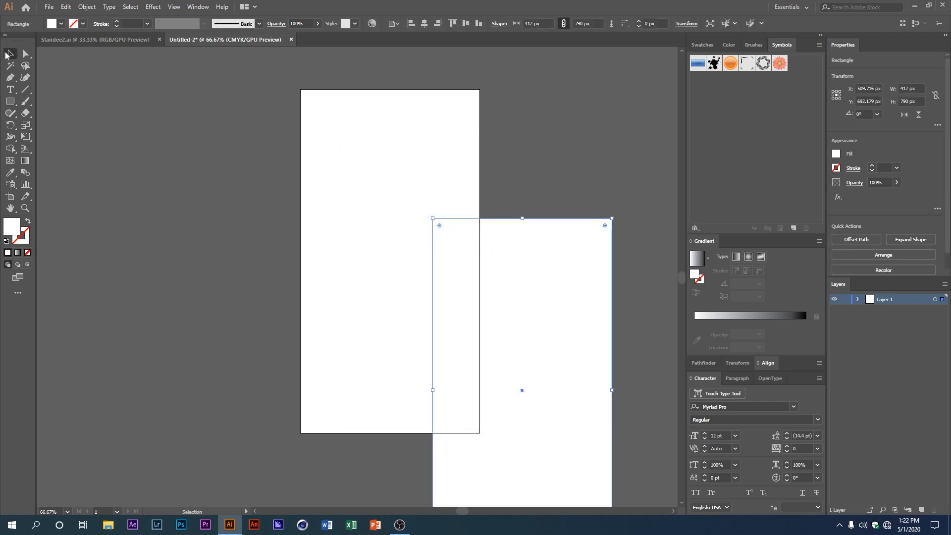
{"action": "left_click", "coordinate": [394, 24]}
{"action": "left_click", "coordinate": [417, 57]}
{"action": "left_click", "coordinate": [424, 24]}
{"action": "left_click", "coordinate": [465, 25]}
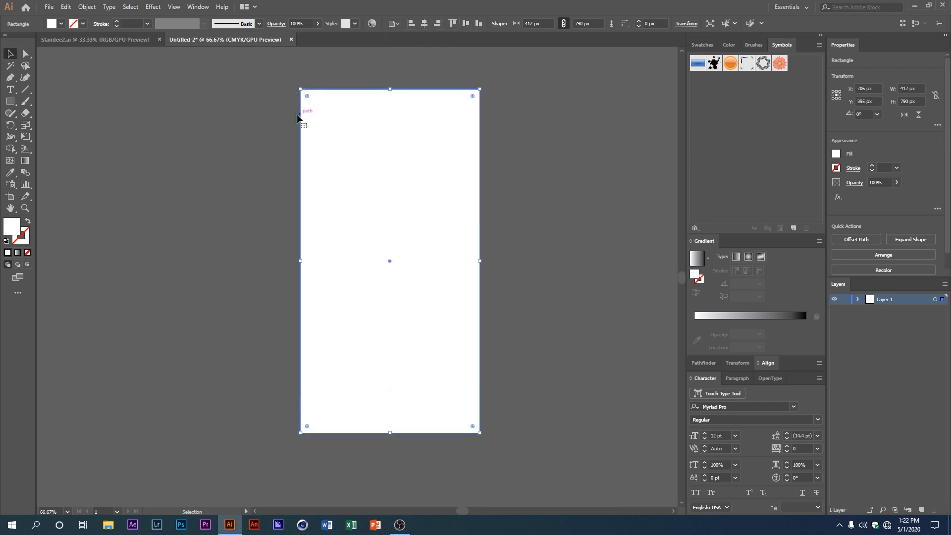
Fill the rectangle with a linear gradient and change its white stop to dark gray (C=0 M=0 Y=0 K=80).
{"action": "left_click", "coordinate": [266, 121]}
{"action": "scroll", "coordinate": [343, 163], "scroll_direction": "down", "scroll_amount": 1}
{"action": "left_click", "coordinate": [366, 184]}
{"action": "scroll", "coordinate": [379, 194], "scroll_direction": "up", "scroll_amount": 1}
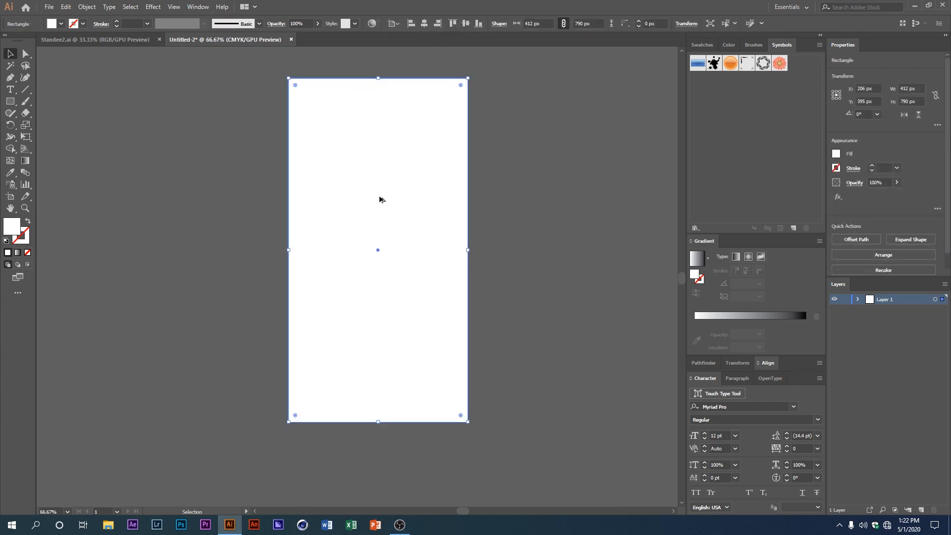
{"action": "scroll", "coordinate": [358, 236], "scroll_direction": "down", "scroll_amount": 1}
{"action": "scroll", "coordinate": [359, 236], "scroll_direction": "up", "scroll_amount": 1}
{"action": "left_click", "coordinate": [697, 258]}
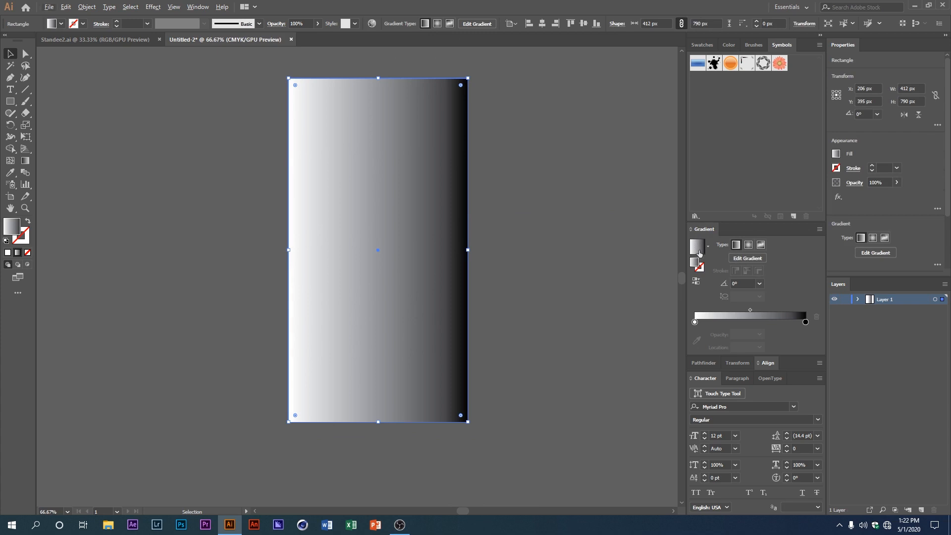
{"action": "double_click", "coordinate": [694, 322]}
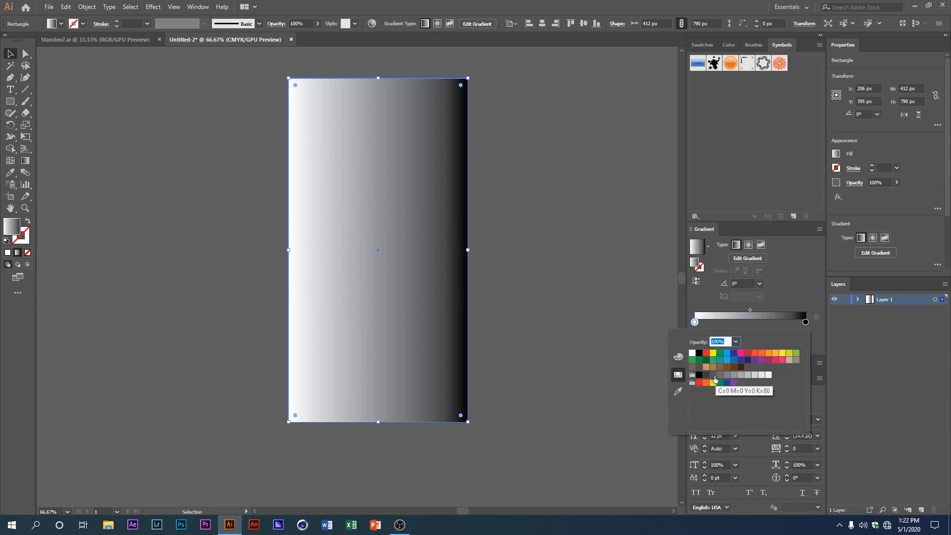
{"action": "left_click", "coordinate": [713, 375]}
{"action": "left_click", "coordinate": [494, 318]}
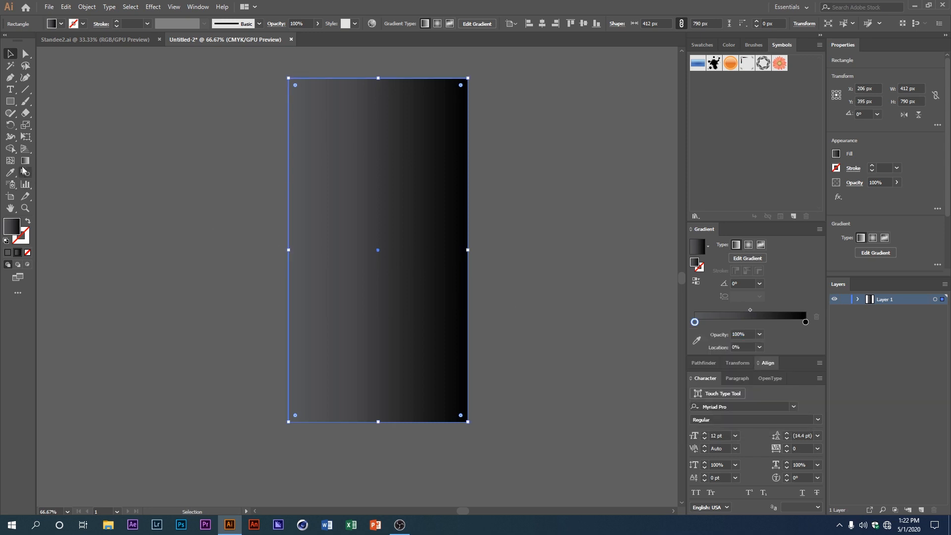
Set the rectangle's gradient angle to 90° and reverse the gradient so the dark gray lies at the top.
{"action": "type", "text": "90"}
{"action": "key", "text": "Return"}
{"action": "left_click", "coordinate": [696, 280]}
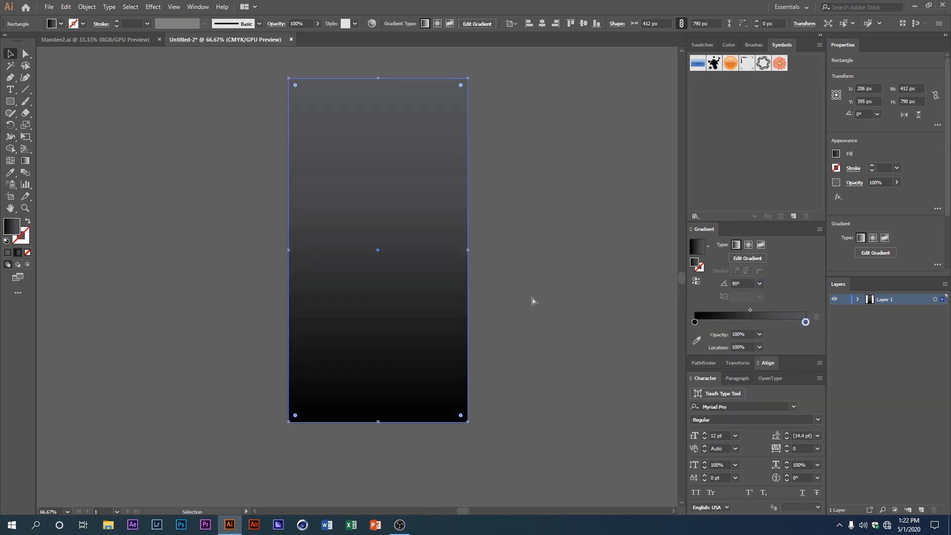
{"action": "left_click", "coordinate": [533, 299]}
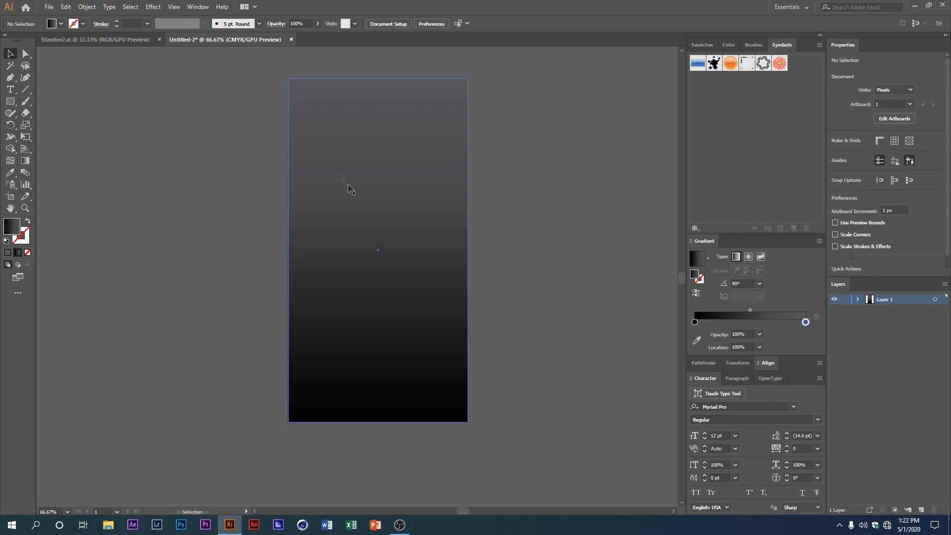
Lock the gradient background rectangle.
{"action": "left_click", "coordinate": [7, 103]}
{"action": "left_click", "coordinate": [287, 136], "text": "ctrl"}
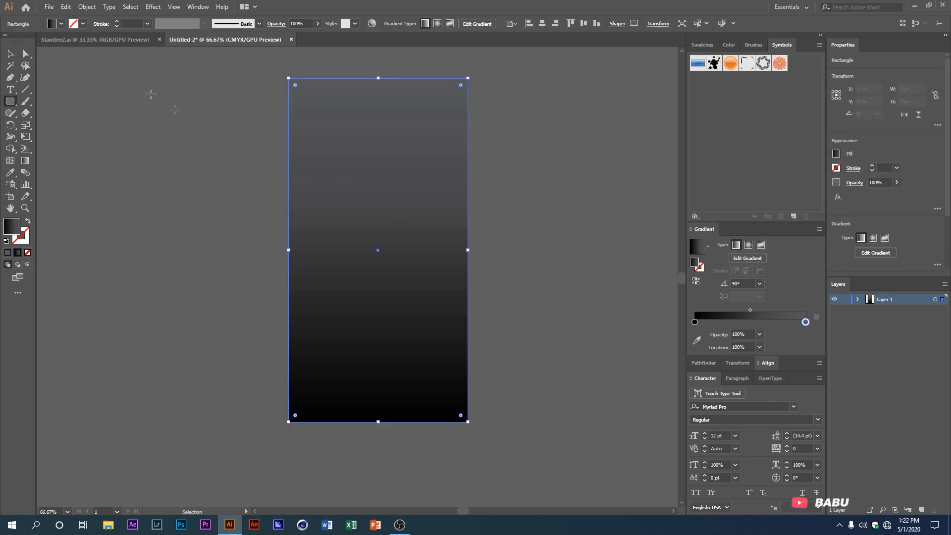
{"action": "left_click", "coordinate": [87, 7]}
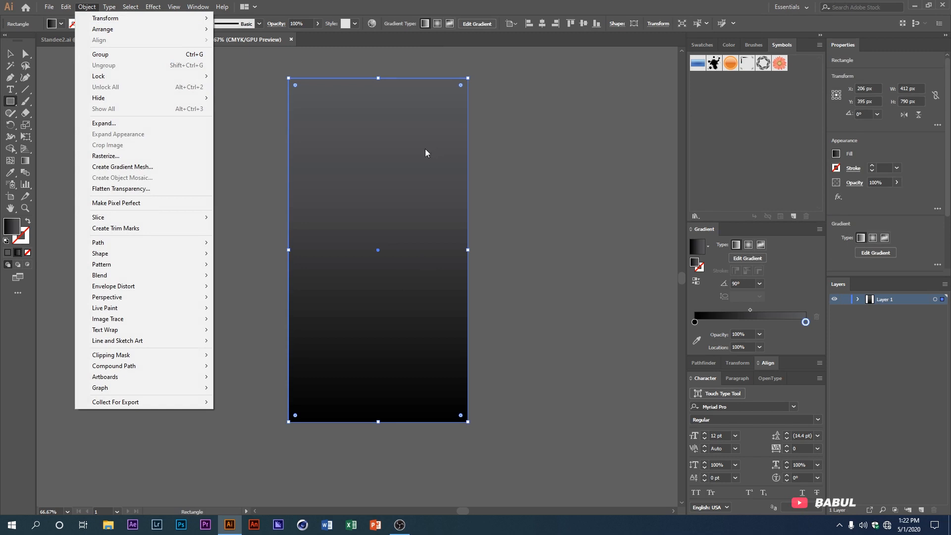
{"action": "mouse_move", "coordinate": [140, 76]}
{"action": "left_click", "coordinate": [274, 76]}
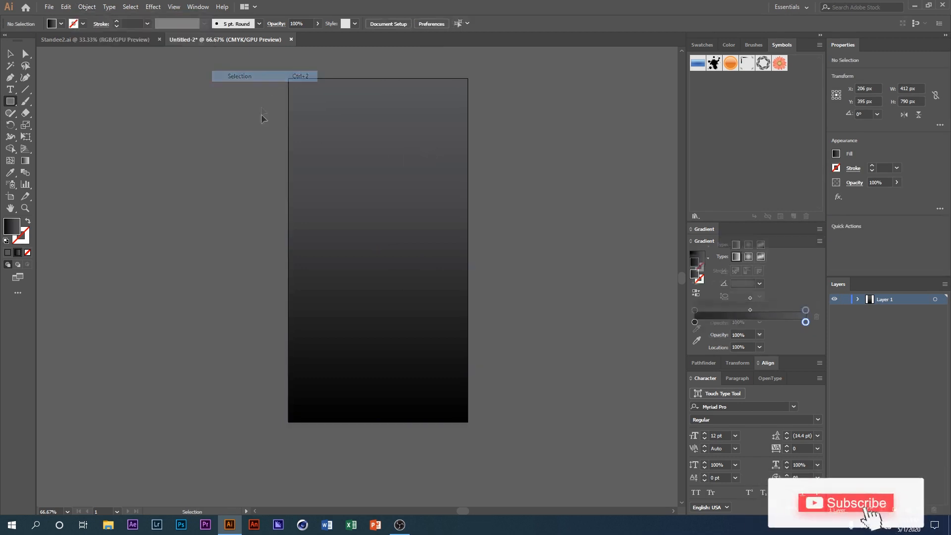
Draw a rectangle about 412 × 520 px over the upper part of the artboard, starting at its top-left corner.
{"action": "scroll", "coordinate": [361, 189], "scroll_direction": "down", "scroll_amount": 1}
{"action": "left_click_drag", "start_coordinate": [373, 234], "coordinate": [373, 185]}
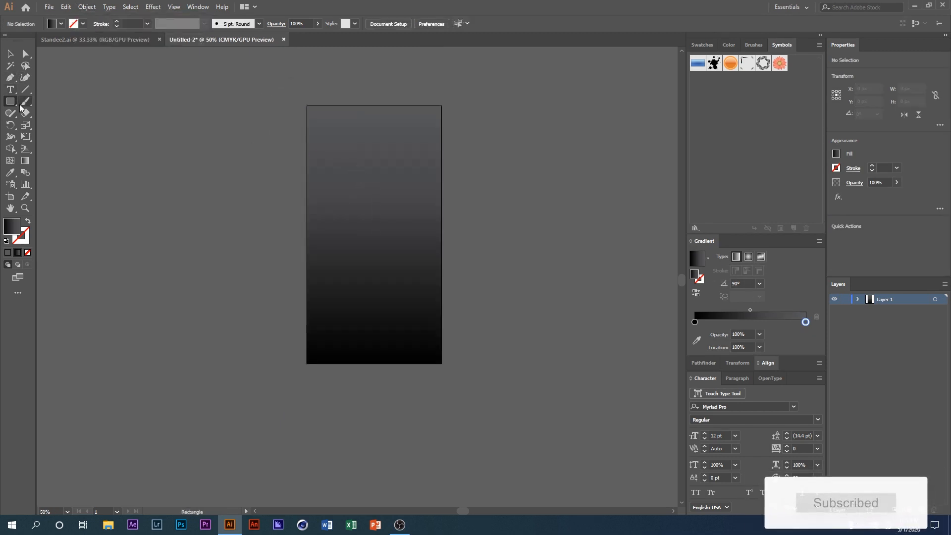
{"action": "mouse_move", "coordinate": [307, 105]}
{"action": "left_mouse_down"}
{"action": "mouse_move", "coordinate": [399, 238]}
{"action": "mouse_move", "coordinate": [441, 275]}
{"action": "left_mouse_up"}
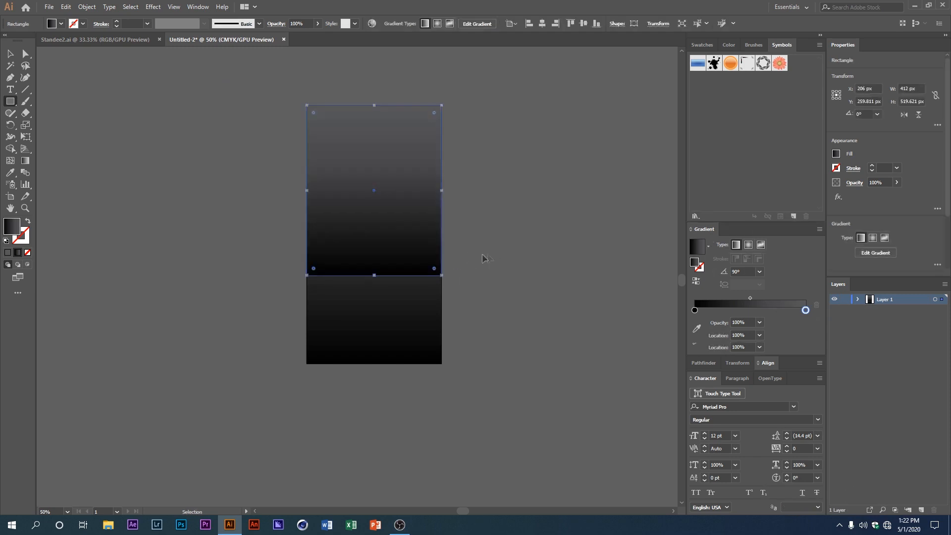
{"action": "left_click", "coordinate": [484, 259], "text": "ctrl"}
Fill the new upper rectangle with white.
{"action": "scroll", "coordinate": [400, 256], "scroll_direction": "up", "scroll_amount": 2}
{"action": "left_click_drag", "start_coordinate": [373, 259], "coordinate": [375, 310]}
{"action": "scroll", "coordinate": [377, 273], "scroll_direction": "down", "scroll_amount": 1}
{"action": "left_click", "coordinate": [352, 205]}
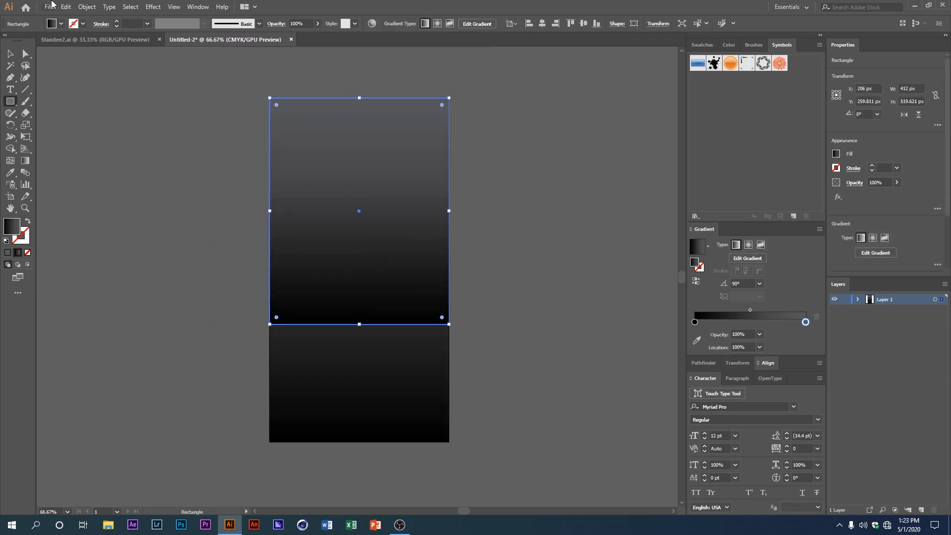
{"action": "left_click", "coordinate": [62, 24]}
{"action": "left_click", "coordinate": [17, 43]}
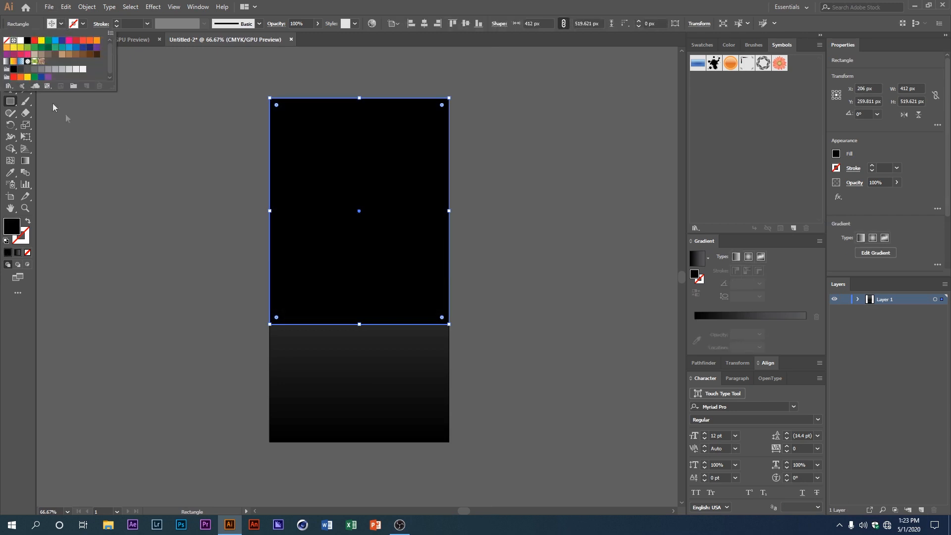
{"action": "left_click", "coordinate": [20, 41]}
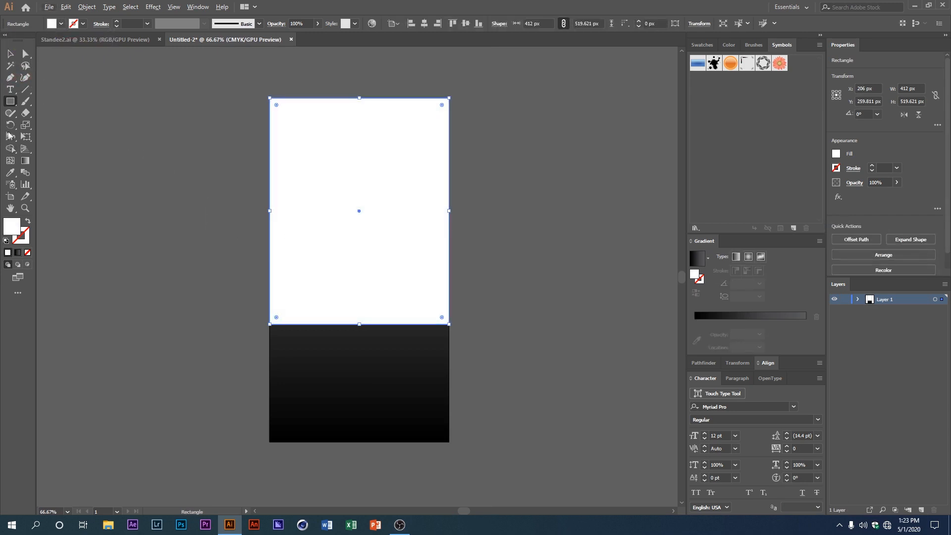
With the Curvature tool, add a midpoint to the white shape's lower edge and bend its left half down and right half up into a wave.
{"action": "left_click", "coordinate": [25, 78]}
{"action": "scroll", "coordinate": [304, 367], "scroll_direction": "up", "scroll_amount": 1}
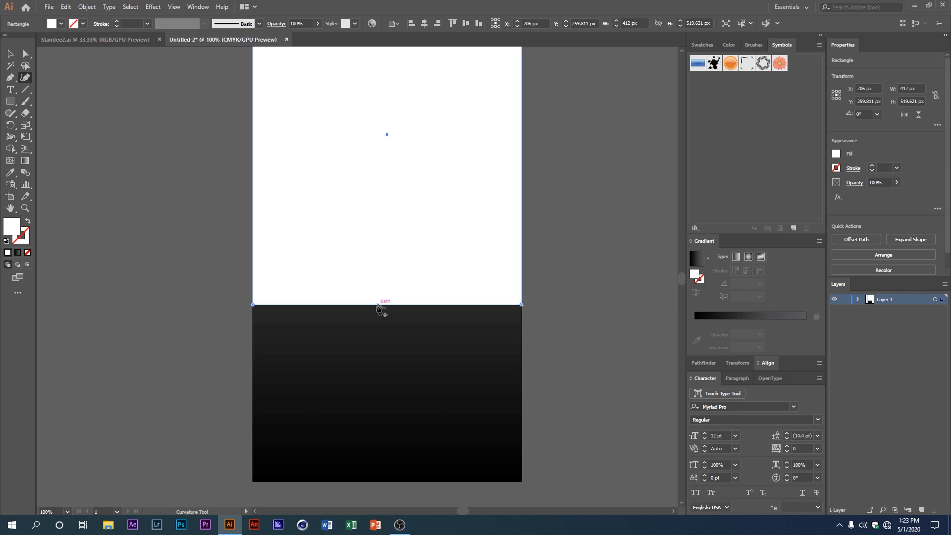
{"action": "left_click", "coordinate": [383, 305]}
{"action": "scroll", "coordinate": [413, 304], "scroll_direction": "down", "scroll_amount": 1}
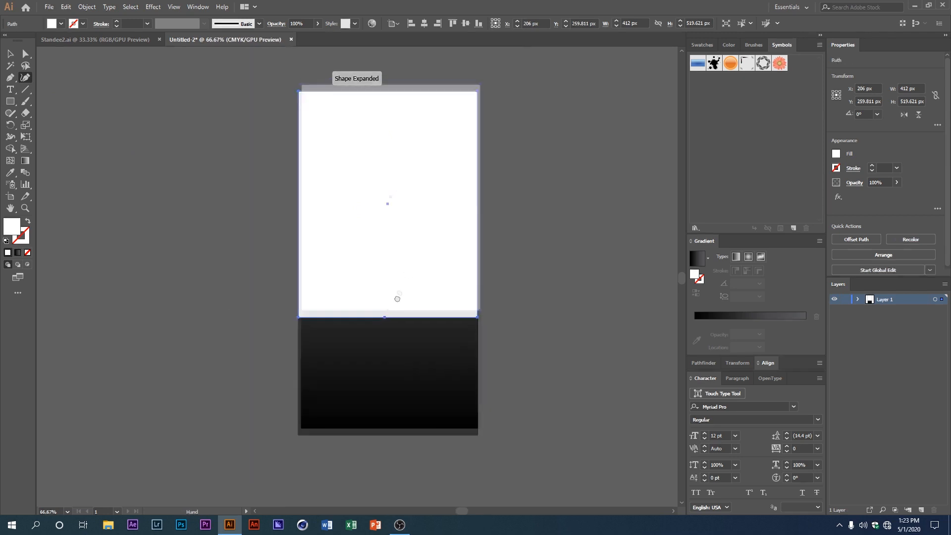
{"action": "scroll", "coordinate": [416, 354], "scroll_direction": "up", "scroll_amount": 1}
{"action": "left_click_drag", "start_coordinate": [423, 346], "coordinate": [422, 315]}
{"action": "left_click_drag", "start_coordinate": [299, 362], "coordinate": [289, 371]}
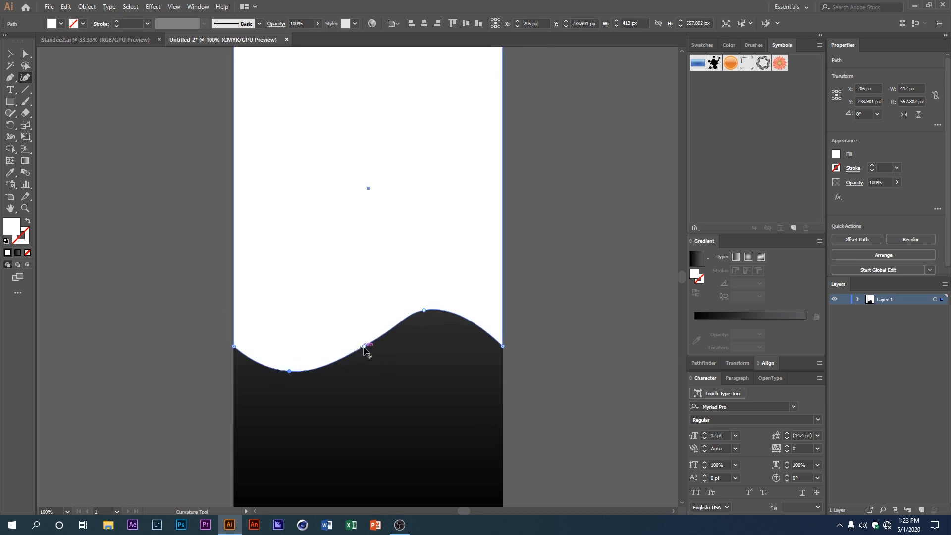
Remove the midpoint anchor from the white shape's wavy lower edge and reduce the shape's height to about 523 px.
{"action": "left_click", "coordinate": [363, 347]}
{"action": "key", "text": "Delete"}
{"action": "key", "text": "ctrl+minus"}
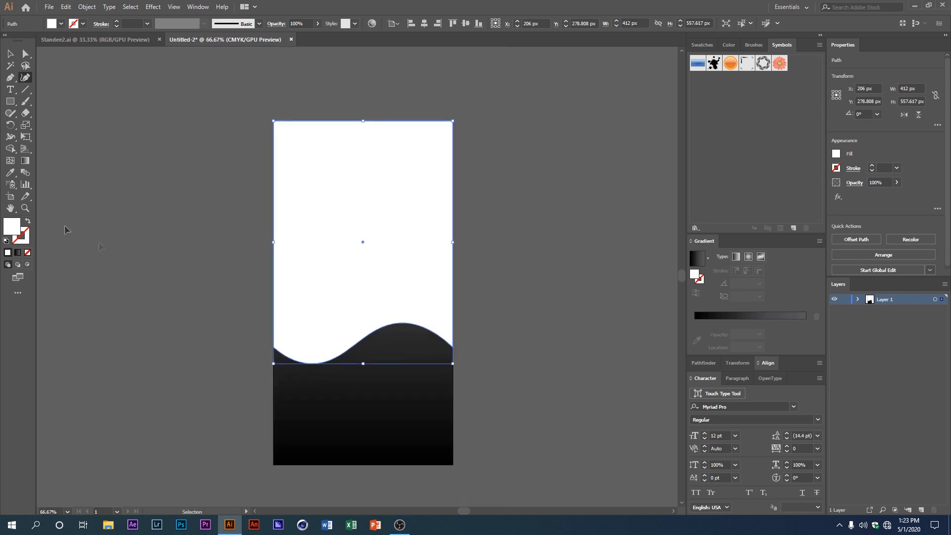
{"action": "left_click_drag", "start_coordinate": [363, 365], "coordinate": [363, 350]}
With the Curvature tool, raise the crest of the white shape's wavy edge slightly and lower its trough.
{"action": "key", "text": "a"}
{"action": "left_click", "coordinate": [469, 319]}
{"action": "scroll", "coordinate": [387, 315], "scroll_direction": "up", "scroll_amount": 1}
{"action": "left_click", "coordinate": [387, 309]}
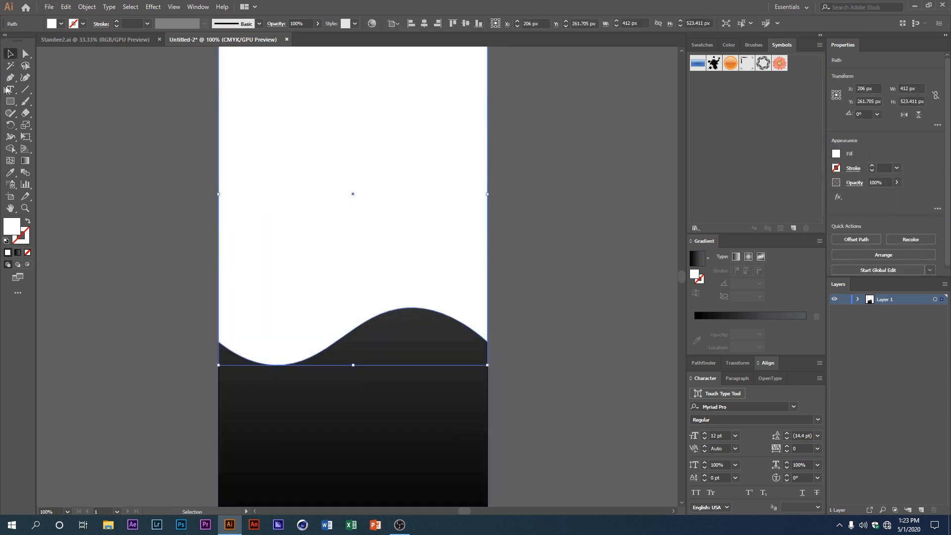
{"action": "left_click", "coordinate": [25, 77]}
{"action": "left_click_drag", "start_coordinate": [411, 308], "coordinate": [418, 300]}
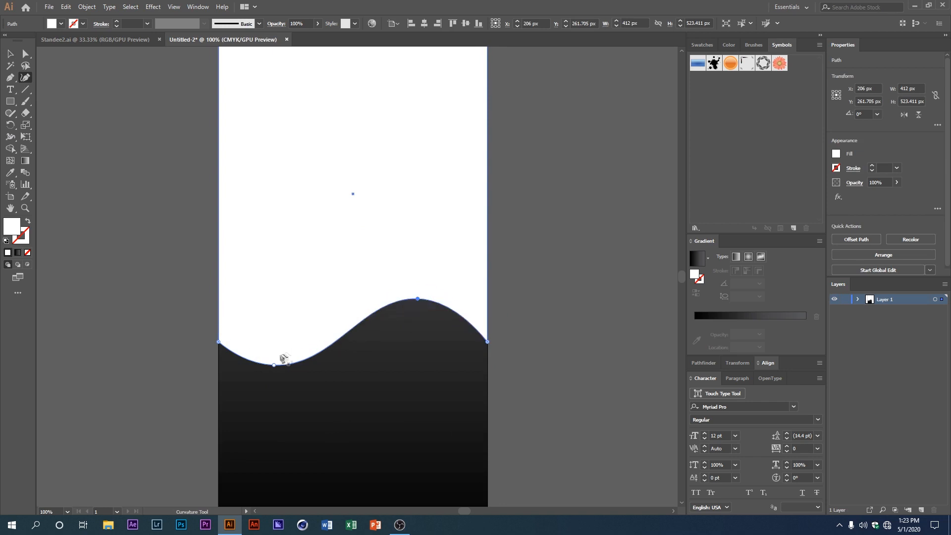
{"action": "left_click_drag", "start_coordinate": [275, 367], "coordinate": [275, 372]}
Shorten the white wavy shape slightly by raising its lower boundary, keeping its width and upper edge fixed.
{"action": "scroll", "coordinate": [276, 355], "scroll_direction": "down", "scroll_amount": 2}
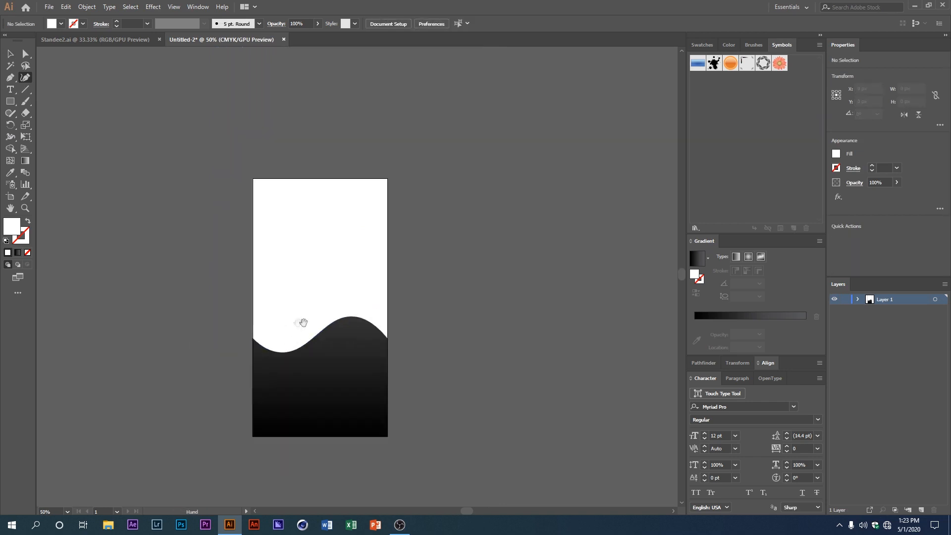
{"action": "scroll", "coordinate": [305, 320], "scroll_direction": "up", "scroll_amount": 1}
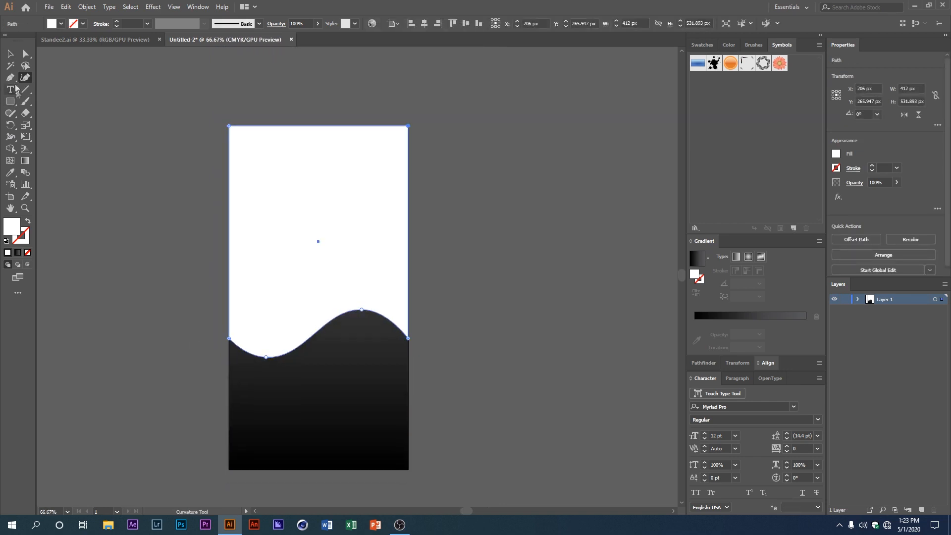
{"action": "key", "text": "v"}
{"action": "scroll", "coordinate": [214, 285], "scroll_direction": "up", "scroll_amount": 1}
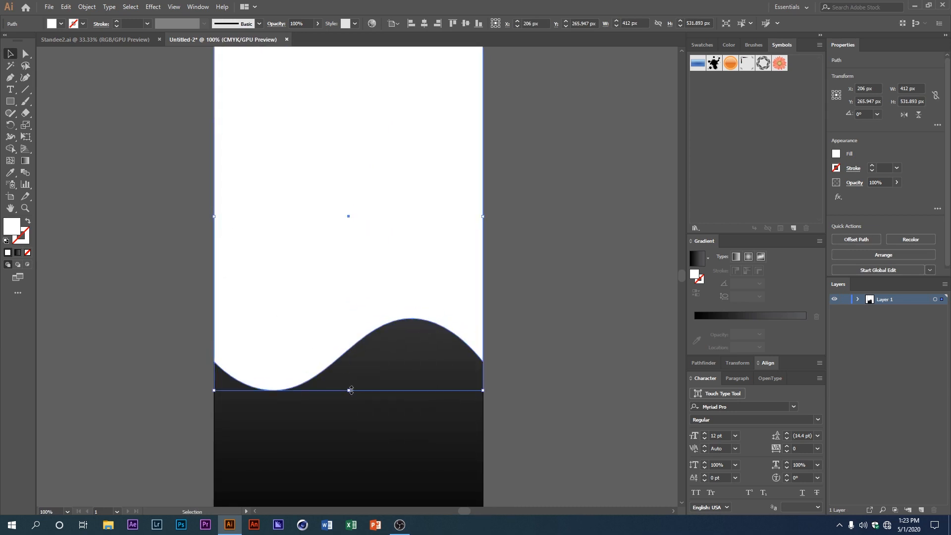
{"action": "left_click_drag", "start_coordinate": [349, 390], "coordinate": [350, 377]}
{"action": "scroll", "coordinate": [353, 372], "scroll_direction": "down", "scroll_amount": 1}
{"action": "left_click", "coordinate": [531, 373]}
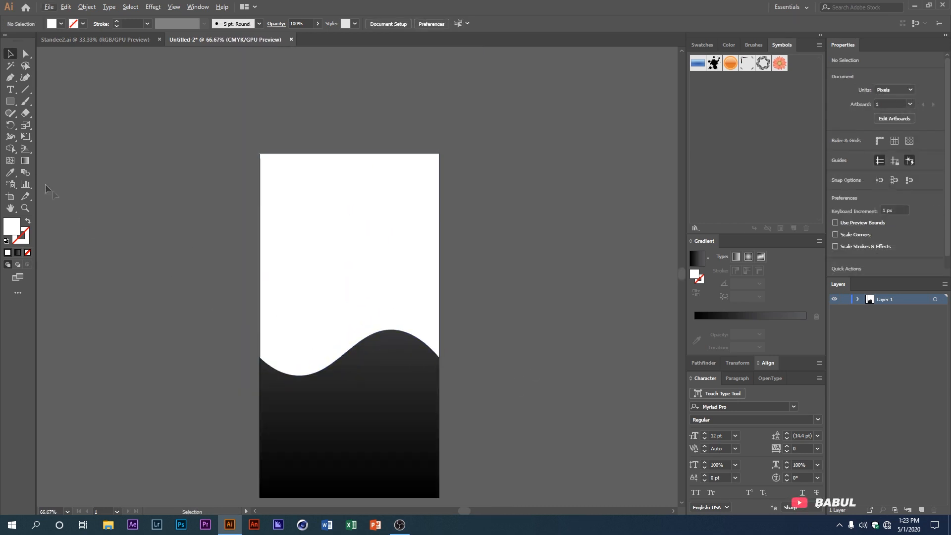
Draw a white rectangle about 412 × 280 px over the artboard's lower part, up to the wave's trough.
{"action": "left_click", "coordinate": [10, 100]}
{"action": "left_click_drag", "start_coordinate": [265, 385], "coordinate": [184, 181]}
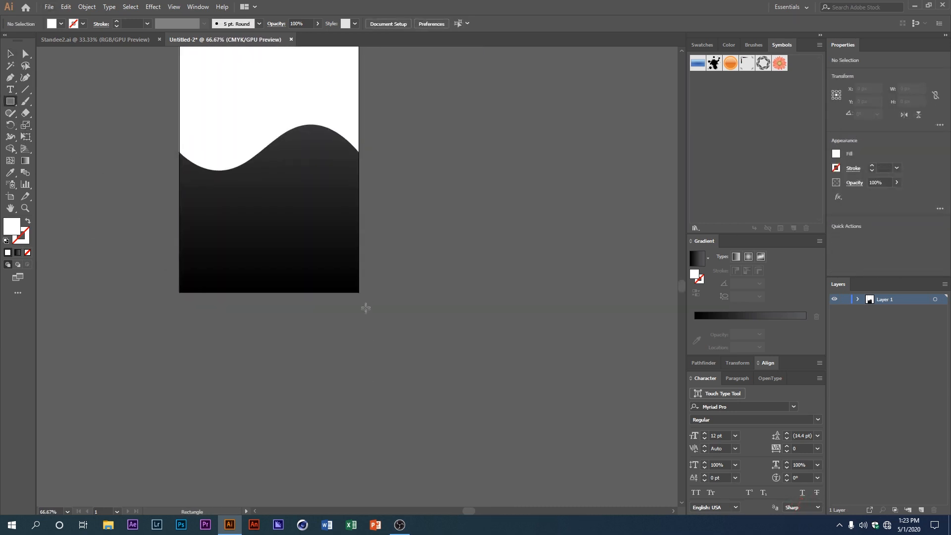
{"action": "left_click_drag", "start_coordinate": [358, 293], "coordinate": [179, 170]}
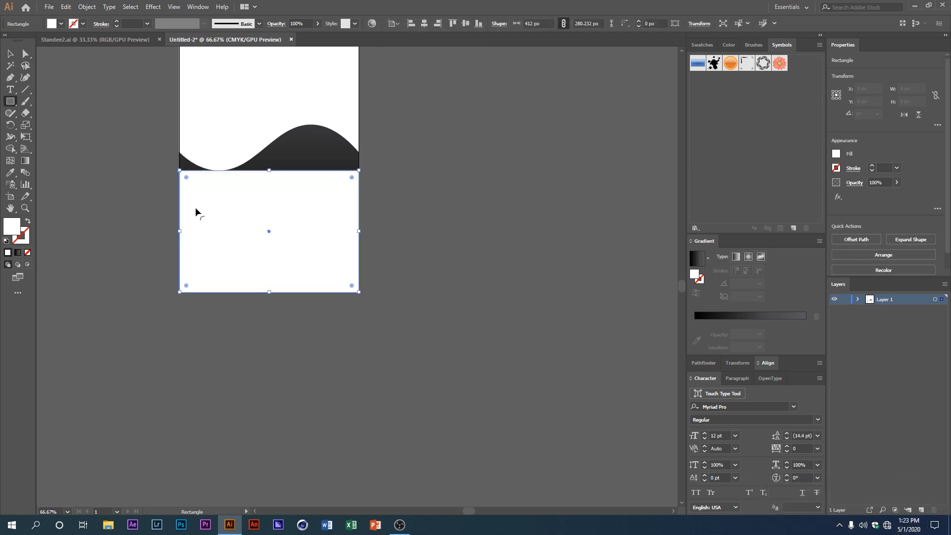
With the Curvature tool, bend the lower rectangle's upper edge into a wave, right half up and left half down, without a midpoint anchor.
{"action": "left_click", "coordinate": [25, 78]}
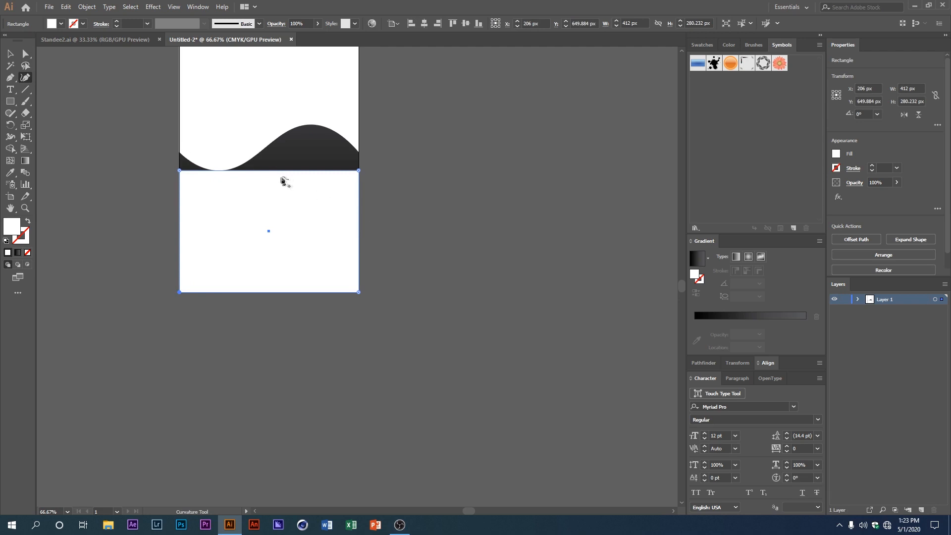
{"action": "left_click", "coordinate": [266, 170]}
{"action": "left_click_drag", "start_coordinate": [314, 170], "coordinate": [311, 146]}
{"action": "left_click_drag", "start_coordinate": [216, 178], "coordinate": [216, 192]}
{"action": "left_click", "coordinate": [267, 170]}
{"action": "key", "text": "Delete"}
{"action": "key", "text": "v"}
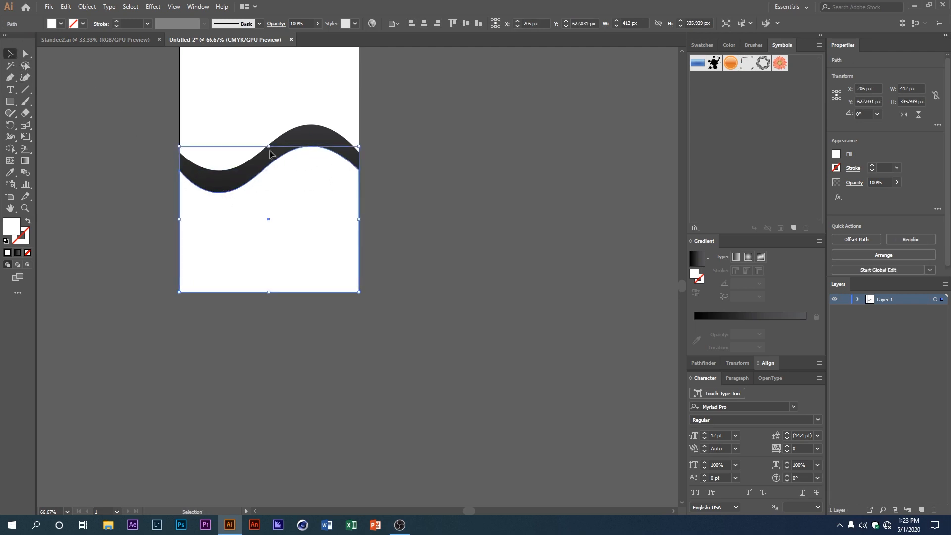
Reduce the lower white shape's height to about 303 px and the upper white shape's height to about 477 px.
{"action": "left_click_drag", "start_coordinate": [269, 146], "coordinate": [269, 160]}
{"action": "left_click", "coordinate": [413, 159]}
{"action": "left_click_drag", "start_coordinate": [415, 161], "coordinate": [460, 282]}
{"action": "left_click", "coordinate": [346, 218]}
{"action": "left_click", "coordinate": [310, 277]}
{"action": "left_click_drag", "start_coordinate": [314, 292], "coordinate": [349, 301]}
With the Curvature tool, fine-tune the trough and crest of the lower white shape's wavy edge.
{"action": "key", "text": "ctrl+1"}
{"action": "left_click", "coordinate": [372, 356]}
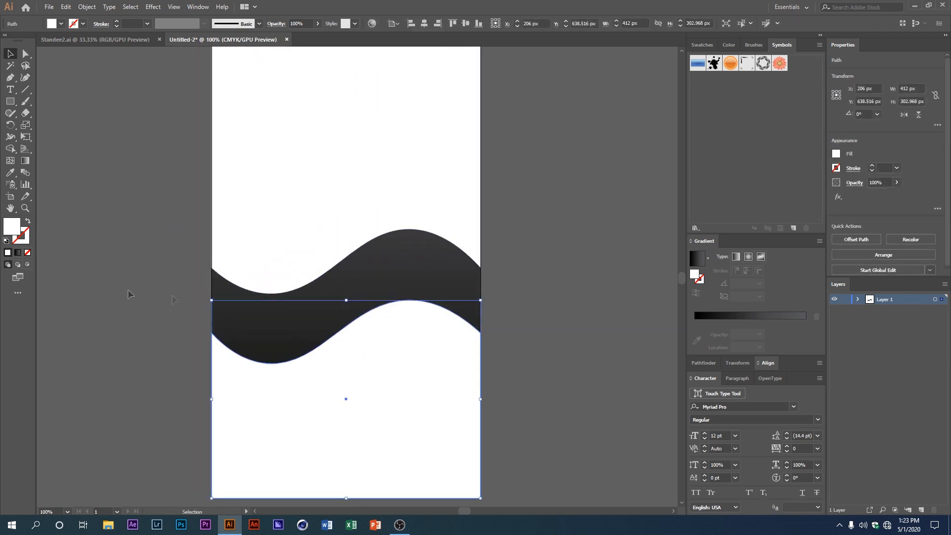
{"action": "left_click", "coordinate": [25, 78]}
{"action": "left_click_drag", "start_coordinate": [267, 363], "coordinate": [265, 359]}
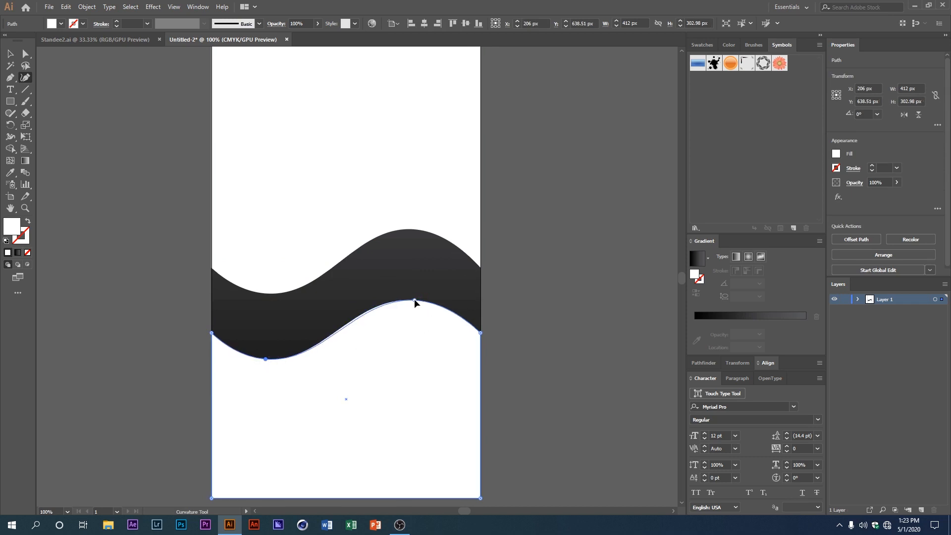
{"action": "left_click_drag", "start_coordinate": [414, 299], "coordinate": [414, 299]}
{"action": "left_click", "coordinate": [522, 313], "text": "ctrl"}
{"action": "scroll", "coordinate": [533, 320], "scroll_direction": "down", "scroll_amount": 1}
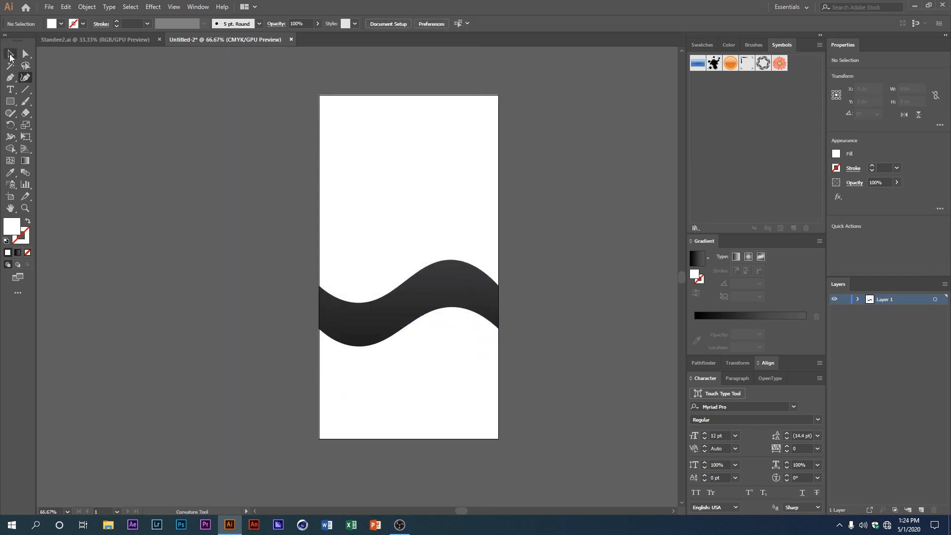
Apply the linear gradient fill to the upper white wavy shape.
{"action": "left_click", "coordinate": [11, 56]}
{"action": "left_click", "coordinate": [401, 214]}
{"action": "scroll", "coordinate": [340, 297], "scroll_direction": "up", "scroll_amount": 2}
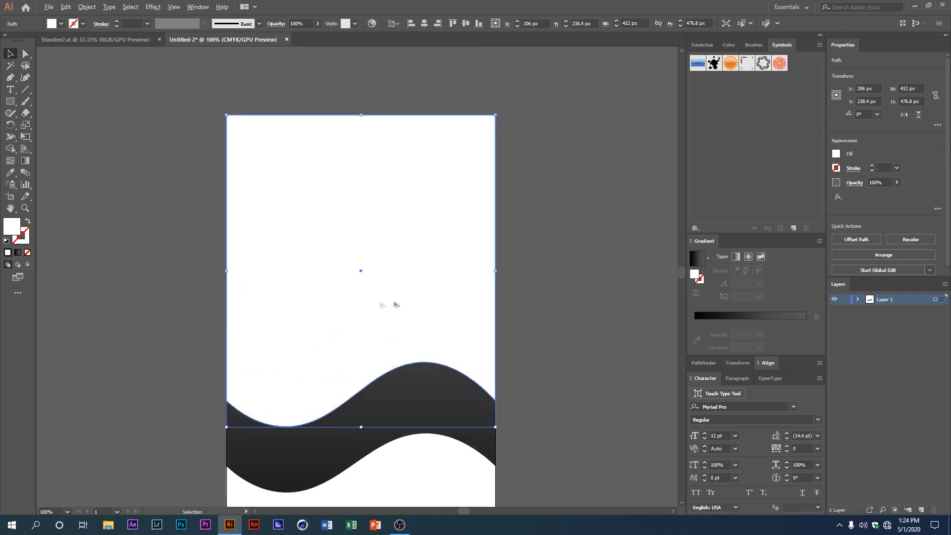
{"action": "scroll", "coordinate": [374, 260], "scroll_direction": "down", "scroll_amount": 1}
{"action": "scroll", "coordinate": [382, 283], "scroll_direction": "down", "scroll_amount": 1}
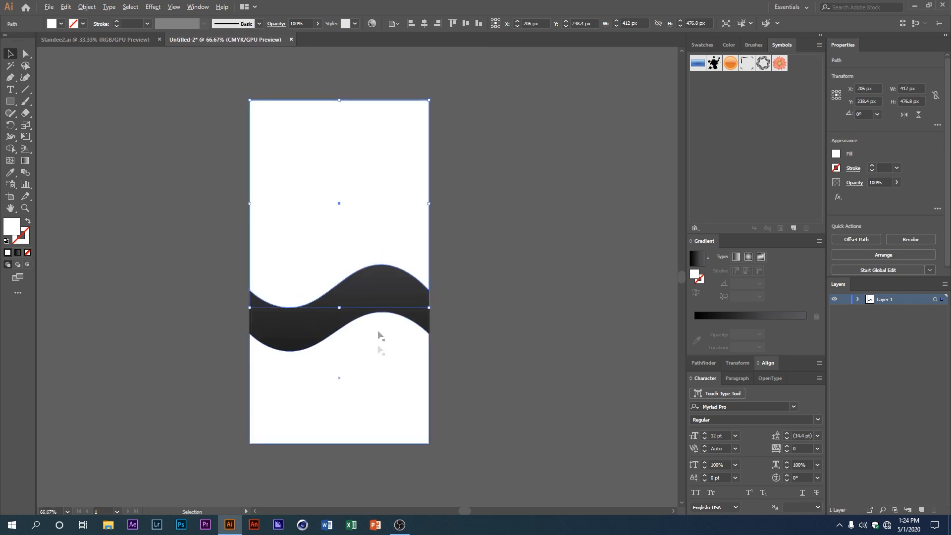
{"action": "scroll", "coordinate": [379, 336], "scroll_direction": "up", "scroll_amount": 1}
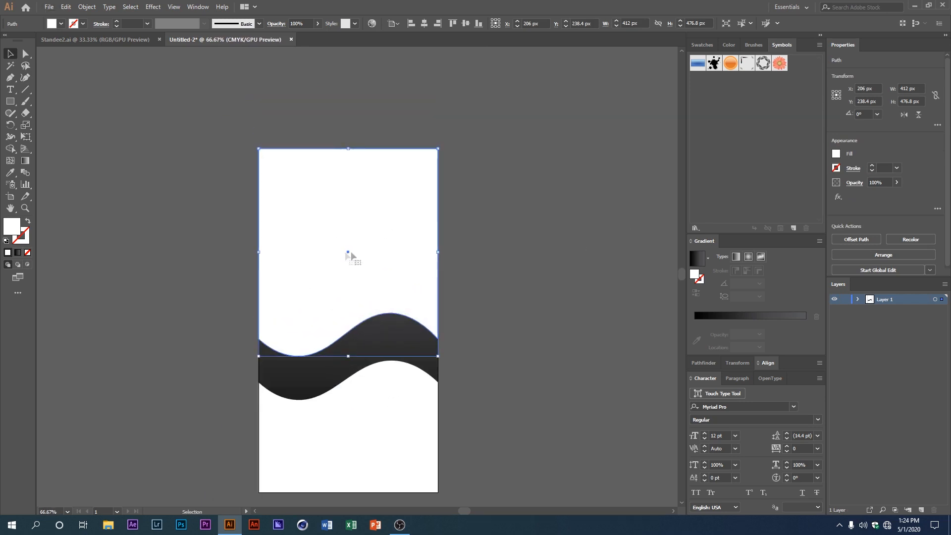
{"action": "left_click", "coordinate": [698, 258]}
{"action": "scroll", "coordinate": [390, 282], "scroll_direction": "up", "scroll_amount": 1}
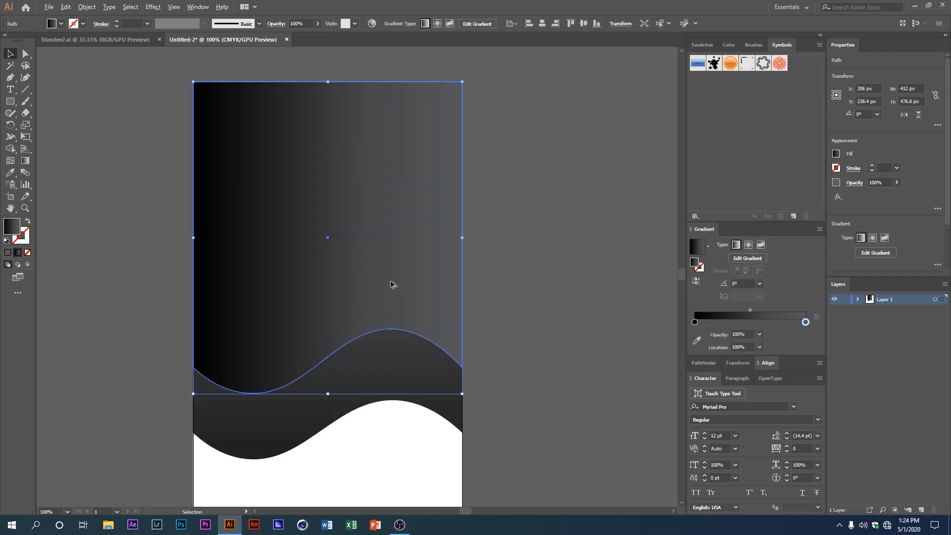
Set the upper shape's gradient to run from light blue at the start stop to dark blue at the end stop.
{"action": "double_click", "coordinate": [695, 322]}
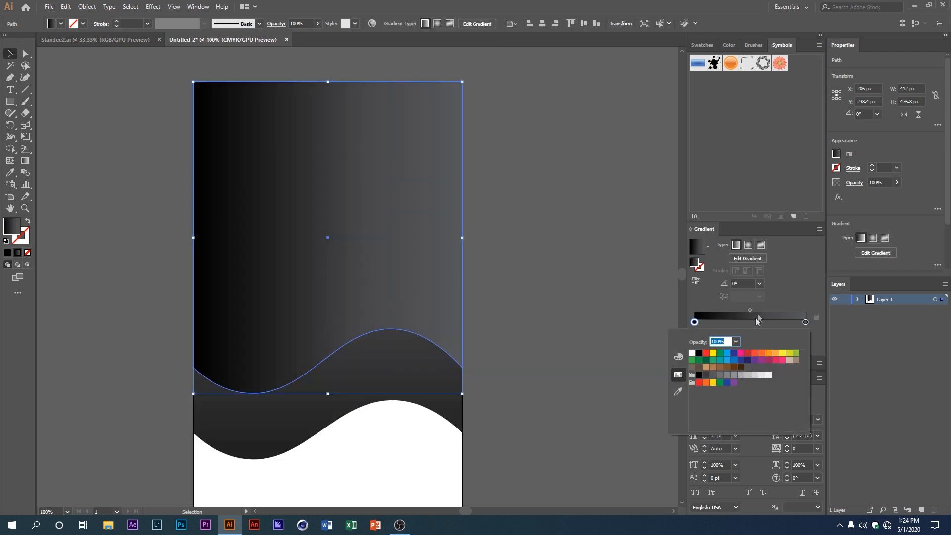
{"action": "left_click", "coordinate": [727, 360]}
{"action": "double_click", "coordinate": [806, 322]}
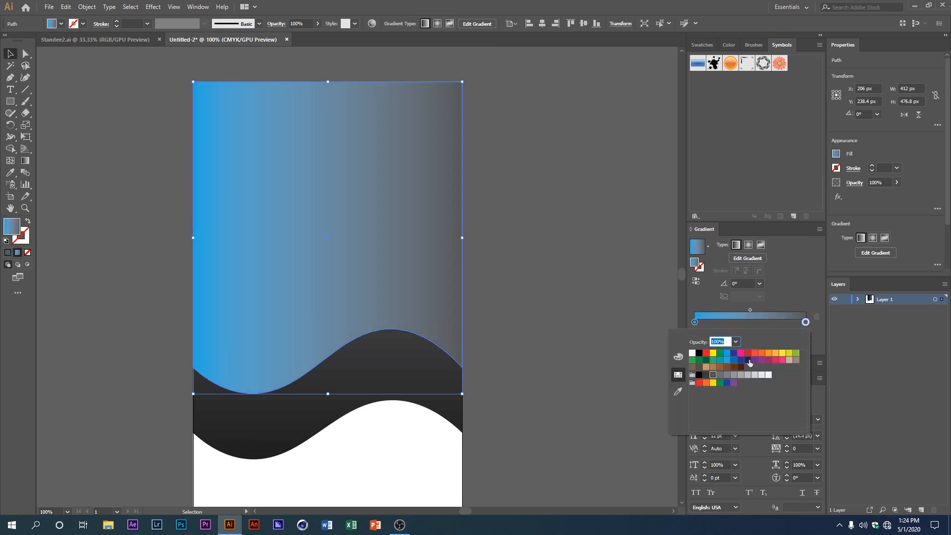
{"action": "left_click", "coordinate": [740, 360]}
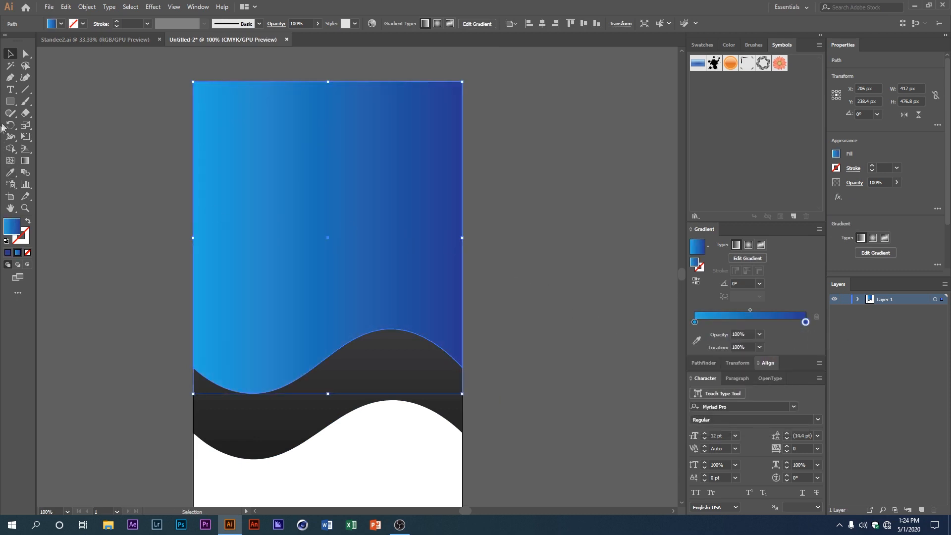
Redirect the upper shape's gradient diagonally from its upper-right corner to the lower left at about -123° and adjust its midpoint.
{"action": "left_click", "coordinate": [25, 161]}
{"action": "mouse_move", "coordinate": [465, 70]}
{"action": "left_mouse_down"}
{"action": "mouse_move", "coordinate": [414, 148]}
{"action": "mouse_move", "coordinate": [293, 263]}
{"action": "mouse_move", "coordinate": [286, 275]}
{"action": "mouse_move", "coordinate": [353, 251]}
{"action": "mouse_move", "coordinate": [286, 349]}
{"action": "left_mouse_up"}
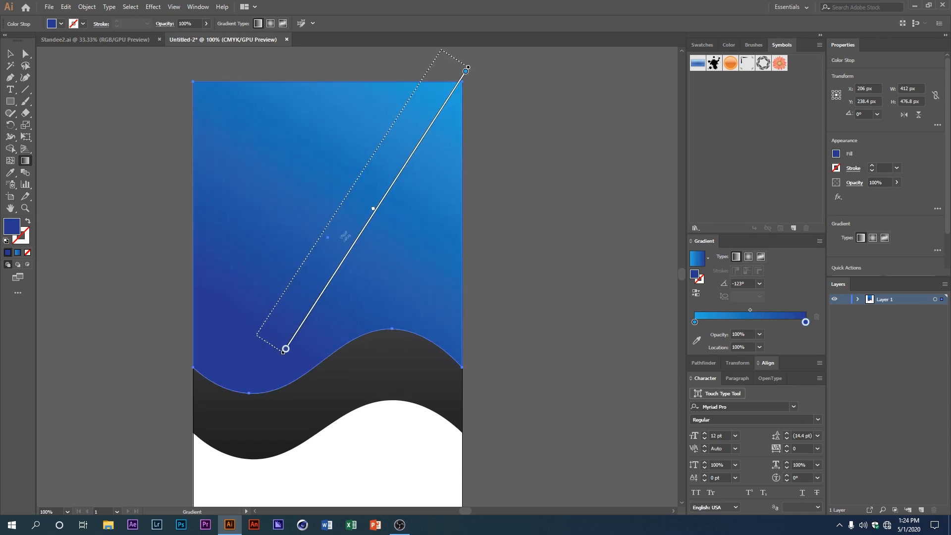
{"action": "left_click_drag", "start_coordinate": [376, 210], "coordinate": [350, 190]}
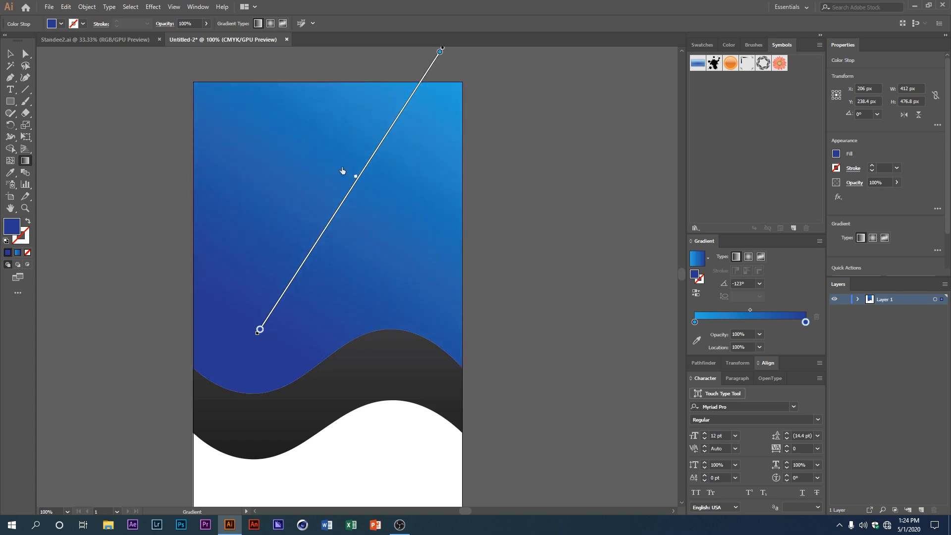
{"action": "left_click_drag", "start_coordinate": [342, 170], "coordinate": [342, 170]}
{"action": "key", "text": "ctrl+shift+a"}
Apply the blue linear gradient fill to the lower white wavy shape.
{"action": "scroll", "coordinate": [252, 247], "scroll_direction": "down", "scroll_amount": 2}
{"action": "left_click_drag", "start_coordinate": [271, 261], "coordinate": [320, 216]}
{"action": "scroll", "coordinate": [333, 267], "scroll_direction": "up", "scroll_amount": 1}
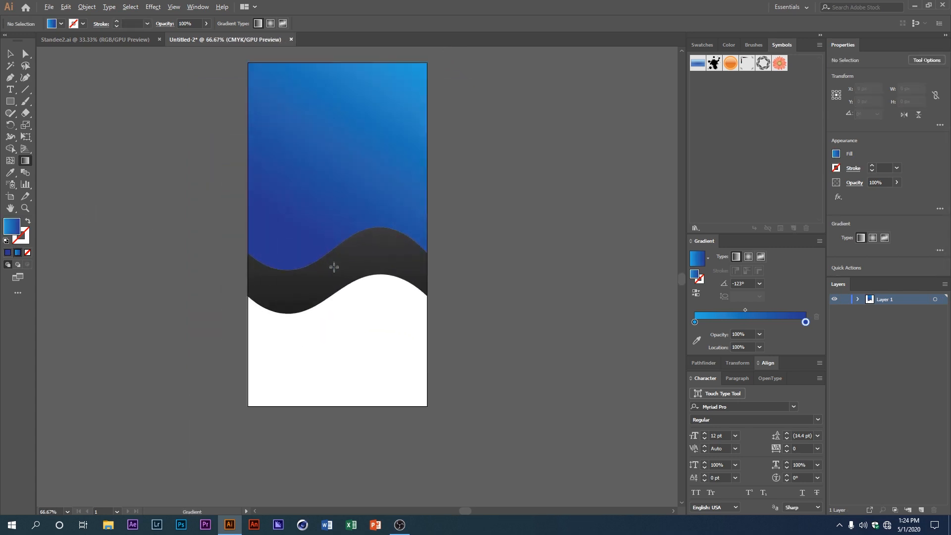
{"action": "scroll", "coordinate": [334, 267], "scroll_direction": "down", "scroll_amount": 1}
{"action": "left_click", "coordinate": [351, 324]}
{"action": "scroll", "coordinate": [350, 323], "scroll_direction": "up", "scroll_amount": 1}
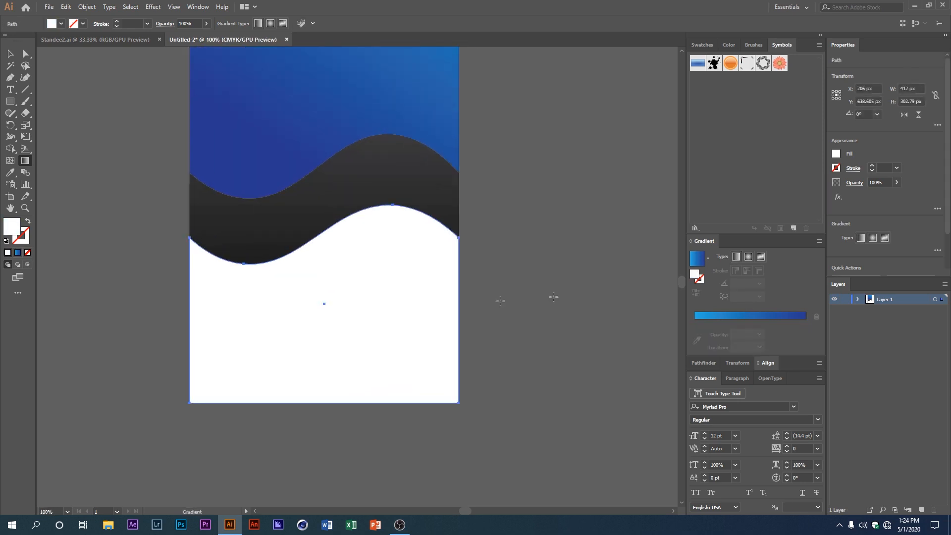
{"action": "left_click", "coordinate": [697, 258]}
Change the lower shape's gradient stops to light gray (K=30) at the start and near-white at the end.
{"action": "double_click", "coordinate": [695, 321]}
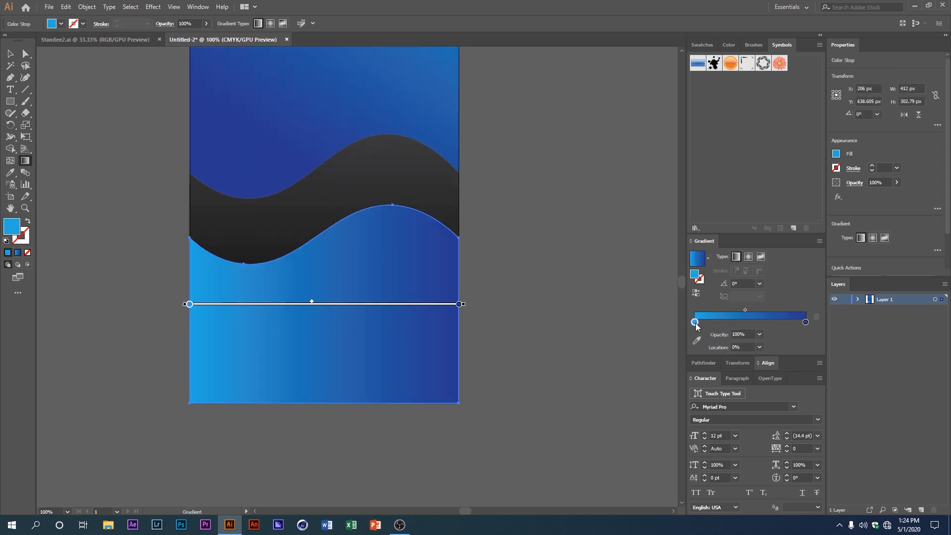
{"action": "left_click", "coordinate": [749, 375]}
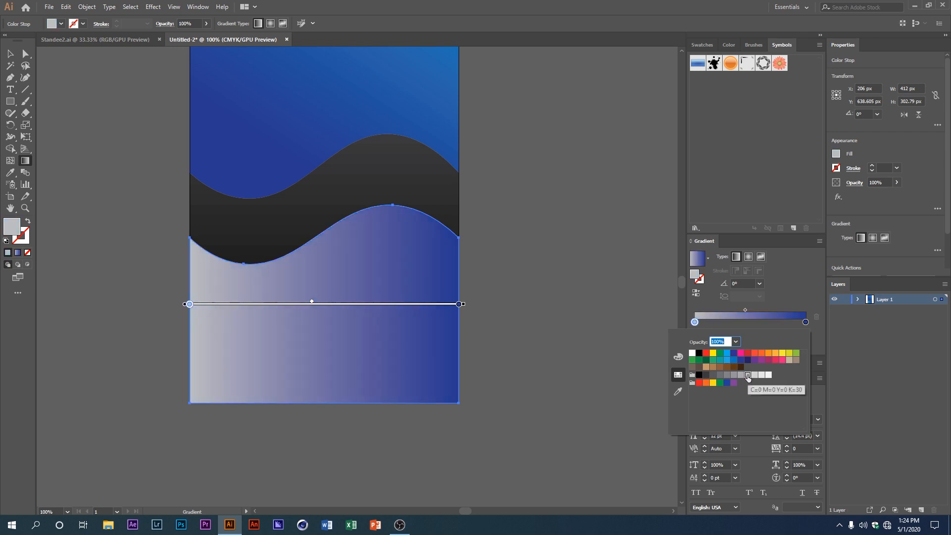
{"action": "left_click", "coordinate": [804, 321]}
{"action": "double_click", "coordinate": [805, 321]}
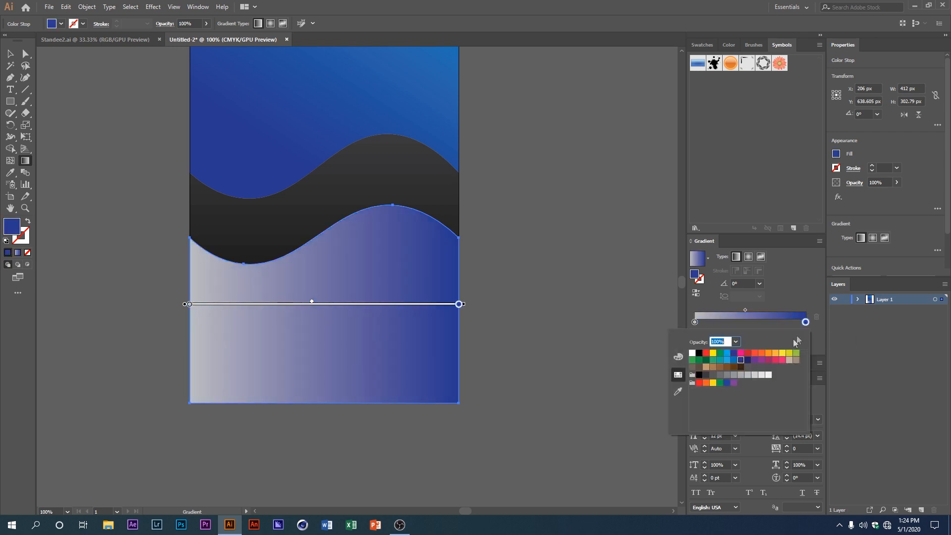
{"action": "left_click", "coordinate": [769, 375]}
Redirect the lower shape's gray gradient diagonally at about 38°, with the lighter end at the upper right.
{"action": "mouse_move", "coordinate": [434, 257]}
{"action": "left_mouse_down"}
{"action": "mouse_move", "coordinate": [340, 372]}
{"action": "mouse_move", "coordinate": [185, 424]}
{"action": "left_mouse_up"}
{"action": "mouse_move", "coordinate": [435, 257]}
{"action": "left_mouse_down"}
{"action": "mouse_move", "coordinate": [452, 245]}
{"action": "mouse_move", "coordinate": [420, 240]}
{"action": "mouse_move", "coordinate": [414, 287]}
{"action": "left_mouse_up"}
{"action": "left_click", "coordinate": [516, 269], "text": "ctrl"}
{"action": "scroll", "coordinate": [424, 240], "scroll_direction": "down", "scroll_amount": 1}
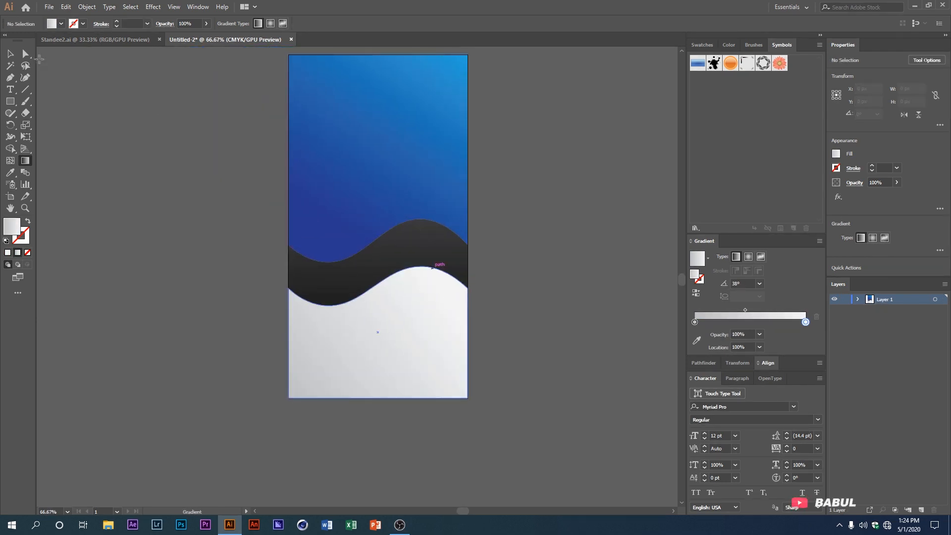
{"action": "left_click", "coordinate": [10, 53]}
{"action": "left_click_drag", "start_coordinate": [342, 202], "coordinate": [323, 255]}
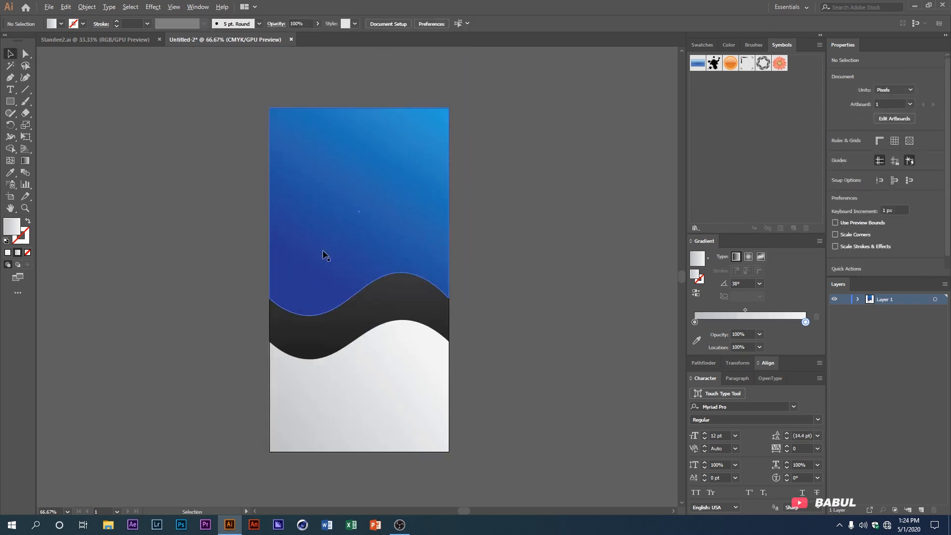
{"action": "scroll", "coordinate": [323, 255], "scroll_direction": "down", "scroll_amount": 1}
{"action": "left_click_drag", "start_coordinate": [333, 295], "coordinate": [339, 274]}
{"action": "scroll", "coordinate": [339, 275], "scroll_direction": "up", "scroll_amount": 1}
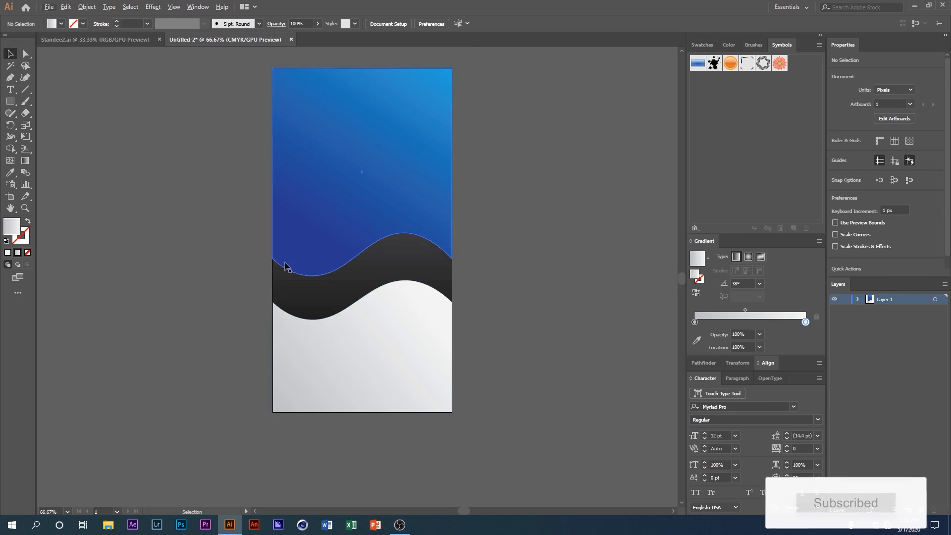
{"action": "scroll", "coordinate": [321, 216], "scroll_direction": "up", "scroll_amount": 2}
{"action": "left_click_drag", "start_coordinate": [285, 221], "coordinate": [206, 225]}
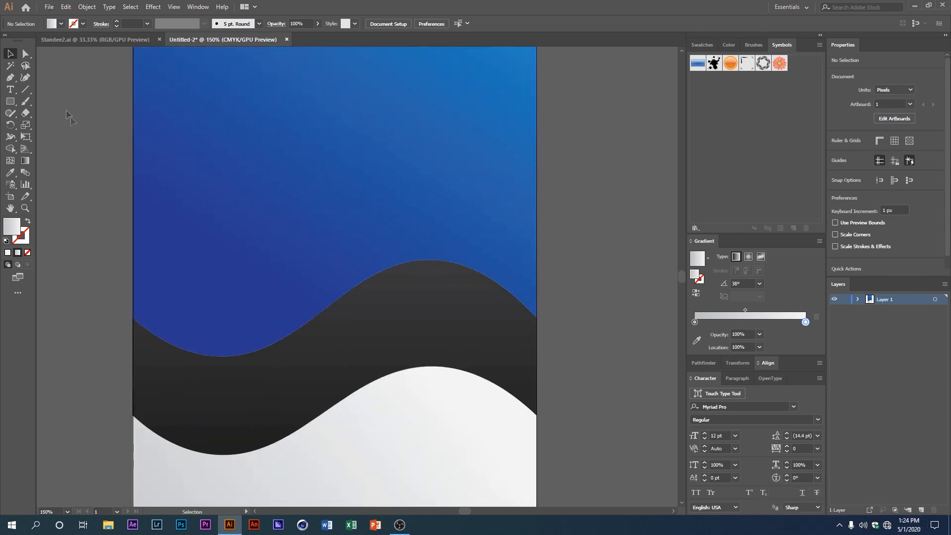
Draw a closed wavy band about 526 px wide with the Curvature tool, covering the blue shape's lower edge and extending past both artboard sides.
{"action": "left_click", "coordinate": [30, 78]}
{"action": "scroll", "coordinate": [111, 246], "scroll_direction": "down", "scroll_amount": 1}
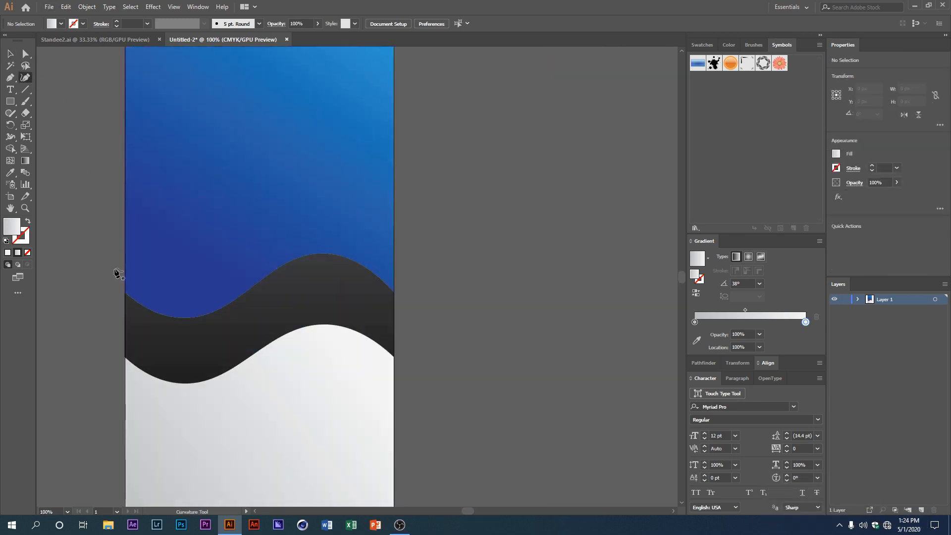
{"action": "left_click", "coordinate": [95, 220]}
{"action": "left_click", "coordinate": [197, 285]}
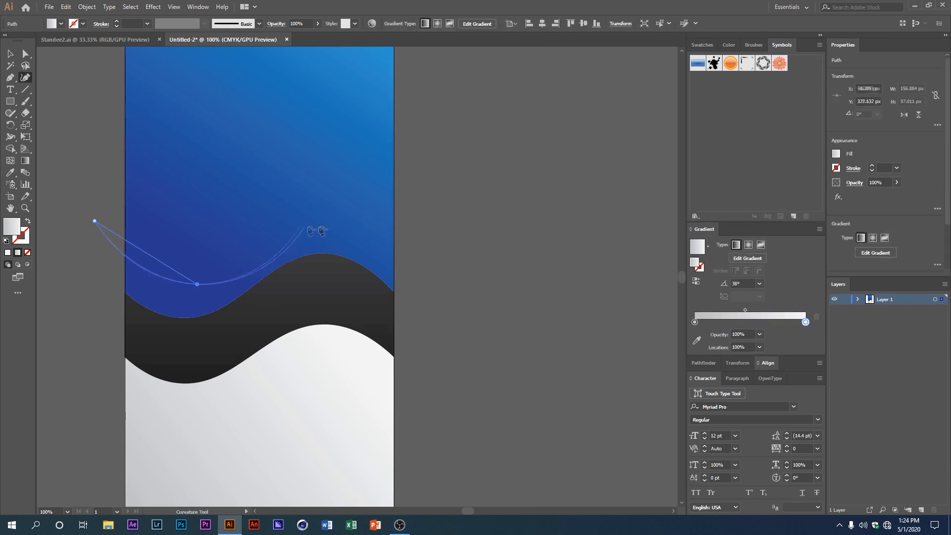
{"action": "left_click", "coordinate": [312, 228]}
{"action": "left_click", "coordinate": [422, 295]}
{"action": "left_click", "coordinate": [190, 342]}
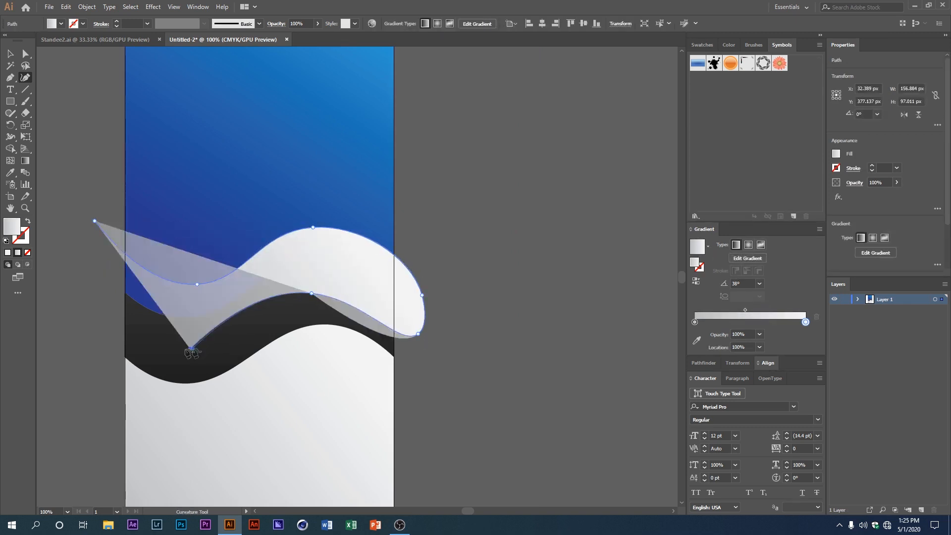
{"action": "left_click", "coordinate": [95, 221]}
{"action": "key", "text": "ctrl+shift+a"}
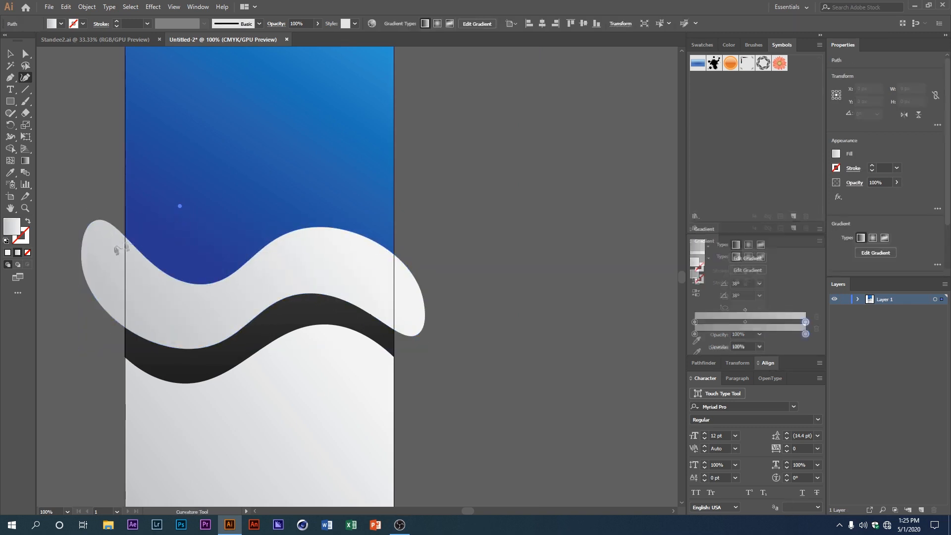
Trim the wavy band to the blue shape with Shape Builder, removing the parts that lie outside it.
{"action": "left_click", "coordinate": [11, 54]}
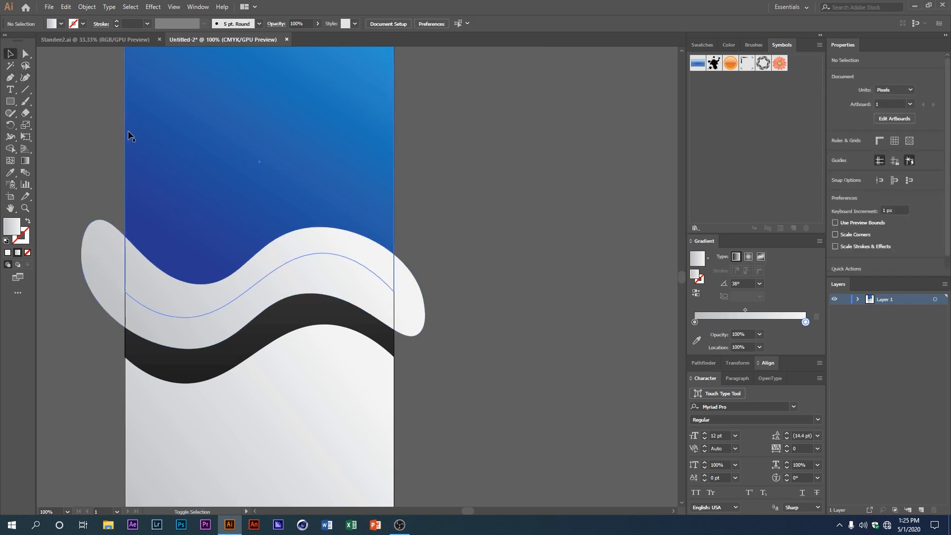
{"action": "left_click", "coordinate": [127, 131]}
{"action": "left_click", "coordinate": [100, 230], "text": "shift"}
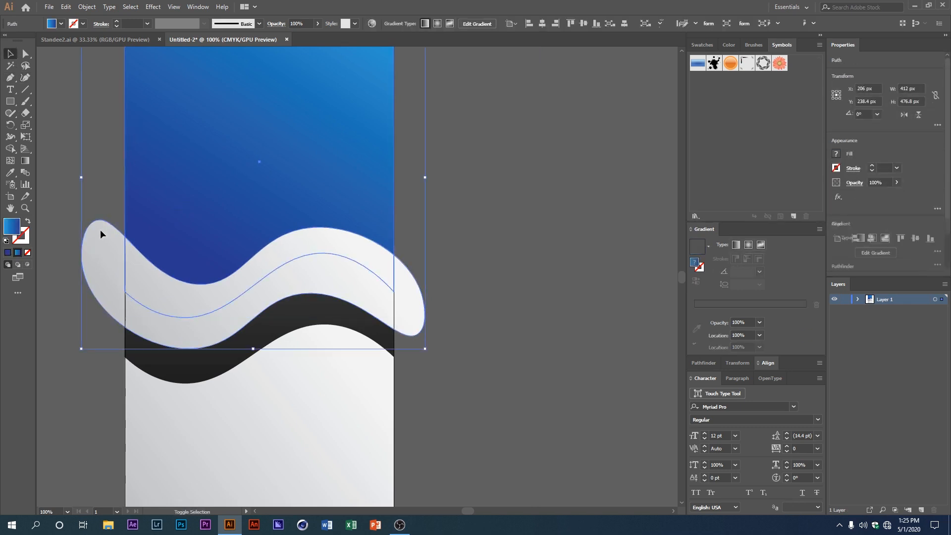
{"action": "left_click", "coordinate": [11, 150]}
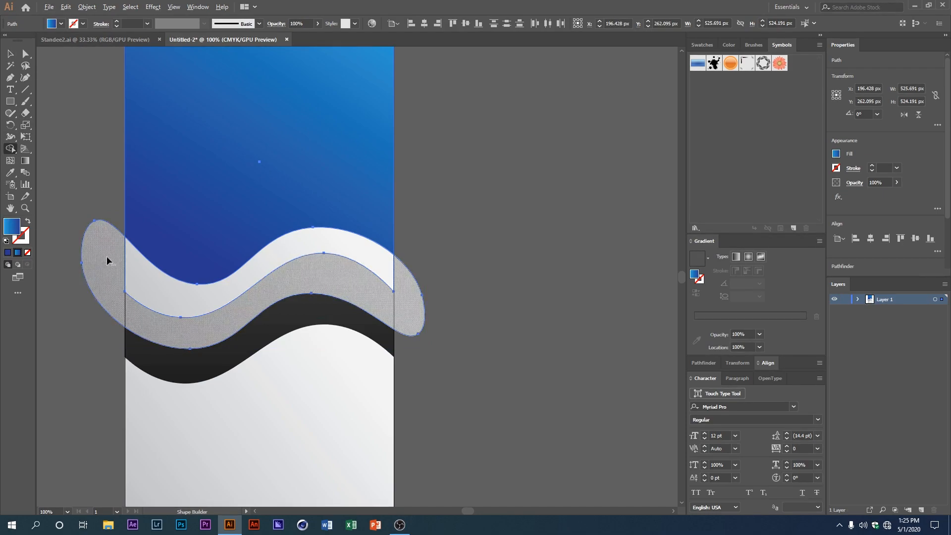
{"action": "left_click_drag", "start_coordinate": [111, 259], "coordinate": [424, 282], "text": "alt"}
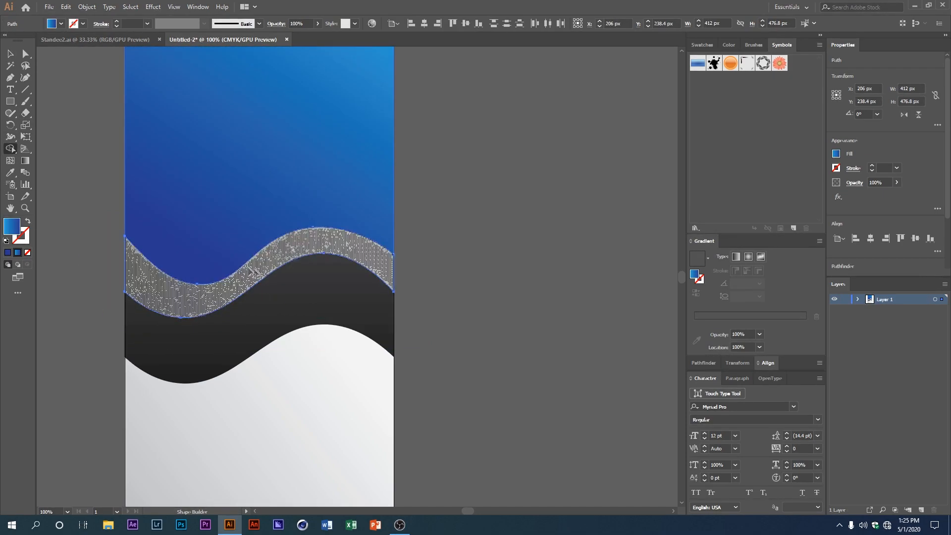
Align the trough anchor on the band's upper edge with the lower one and delete both upper corner anchors to taper the ends.
{"action": "left_click", "coordinate": [24, 79]}
{"action": "scroll", "coordinate": [130, 209], "scroll_direction": "up", "scroll_amount": 2}
{"action": "left_click_drag", "start_coordinate": [161, 253], "coordinate": [140, 223]}
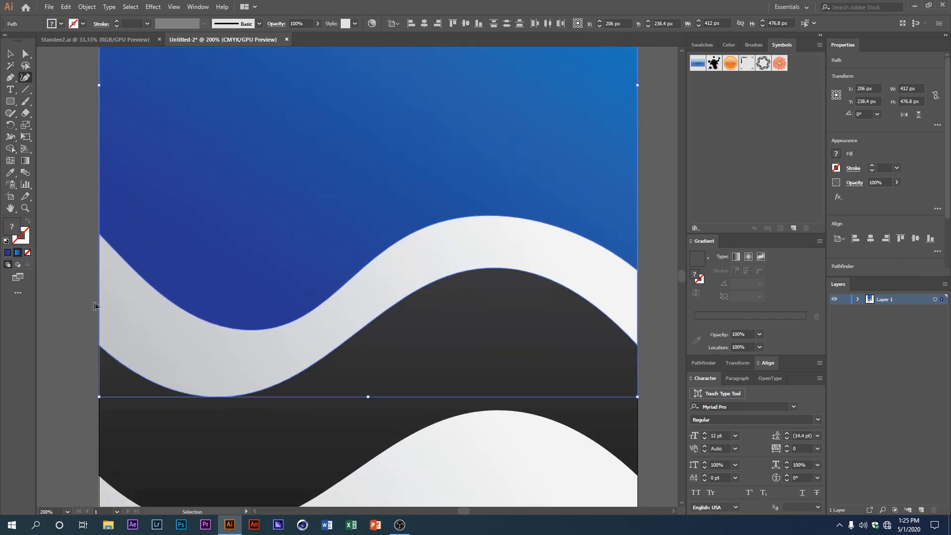
{"action": "left_click", "coordinate": [110, 307]}
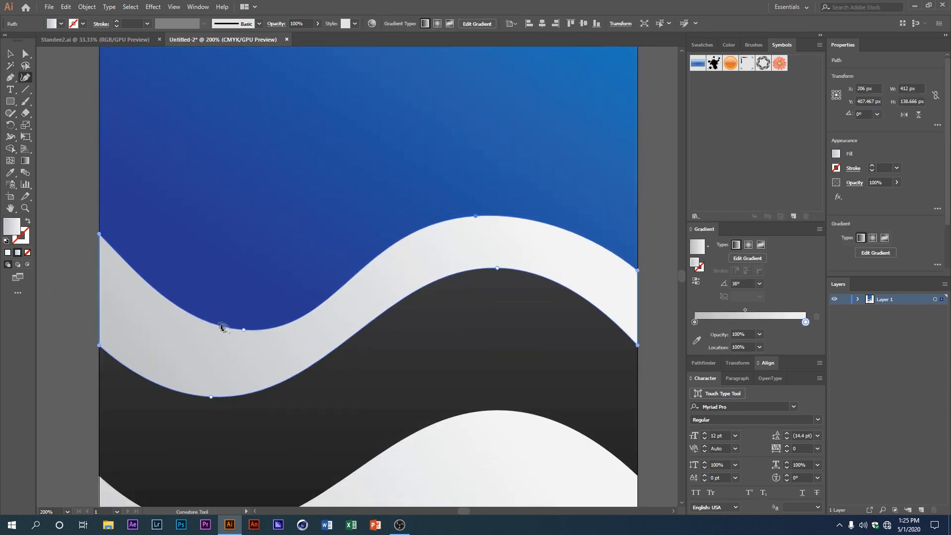
{"action": "left_click_drag", "start_coordinate": [233, 331], "coordinate": [210, 343]}
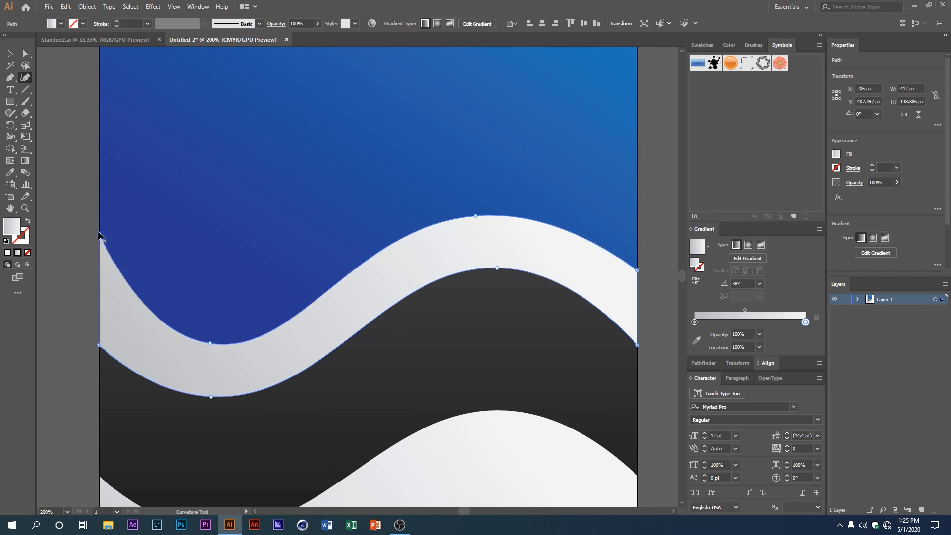
{"action": "key", "text": "Delete"}
{"action": "left_click_drag", "start_coordinate": [335, 300], "coordinate": [148, 309]}
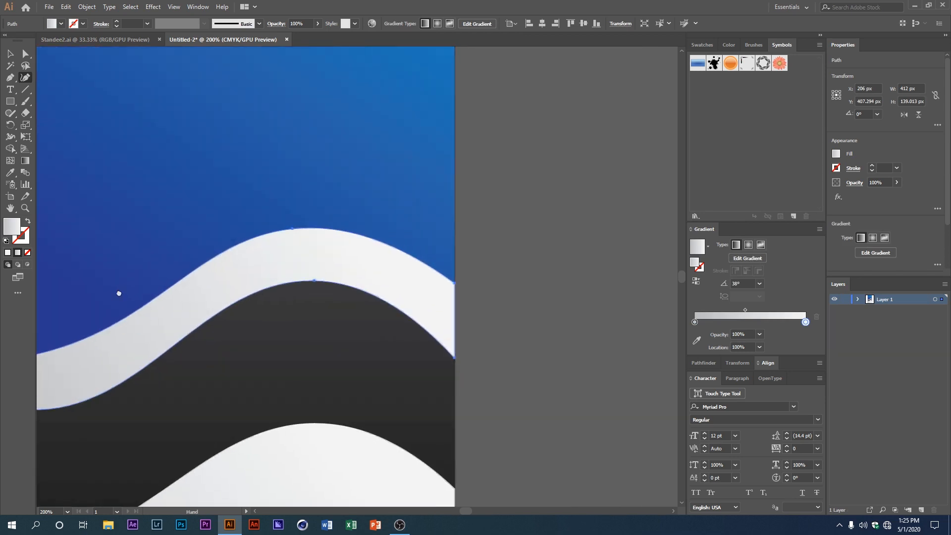
{"action": "left_click", "coordinate": [454, 283]}
{"action": "key", "text": "Delete"}
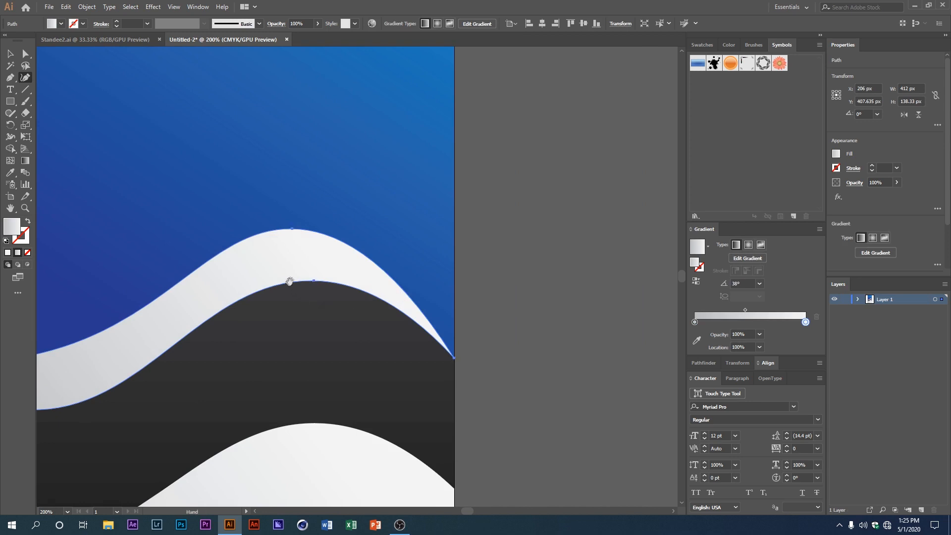
Reposition the trough and crest anchors on the band's upper edge closer to its lower edge, making the band about 125 px high.
{"action": "left_click_drag", "start_coordinate": [290, 281], "coordinate": [373, 261]}
{"action": "key", "text": "ctrl+minus"}
{"action": "key", "text": "ctrl+minus"}
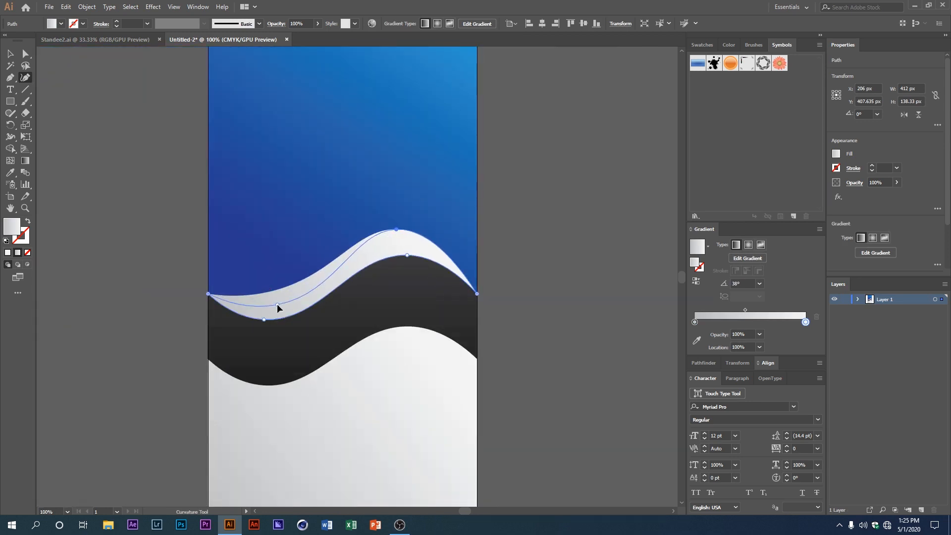
{"action": "left_click", "coordinate": [277, 304]}
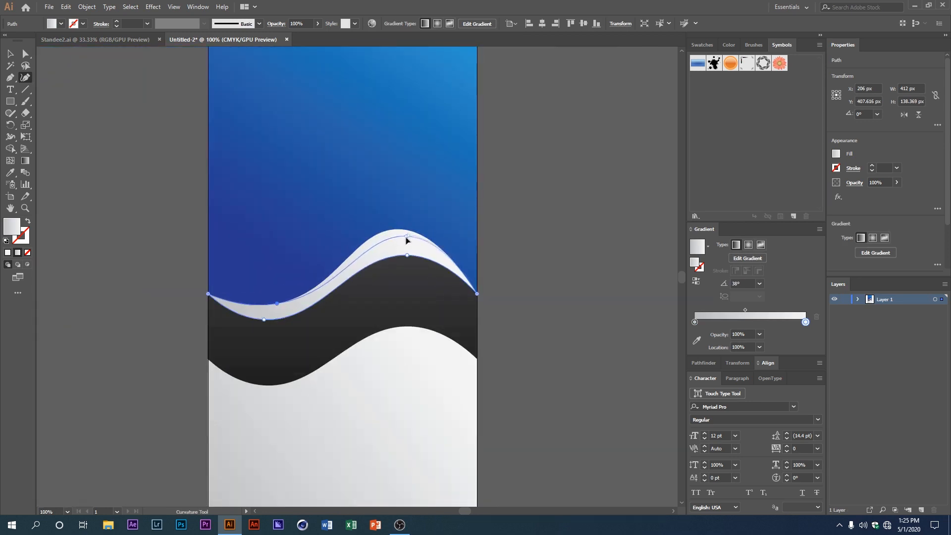
{"action": "left_click_drag", "start_coordinate": [401, 238], "coordinate": [402, 238]}
{"action": "left_click", "coordinate": [549, 237], "text": "ctrl"}
Lower the trough anchor on the band's upper edge slightly to thin the band around its dip.
{"action": "scroll", "coordinate": [438, 292], "scroll_direction": "up", "scroll_amount": 1}
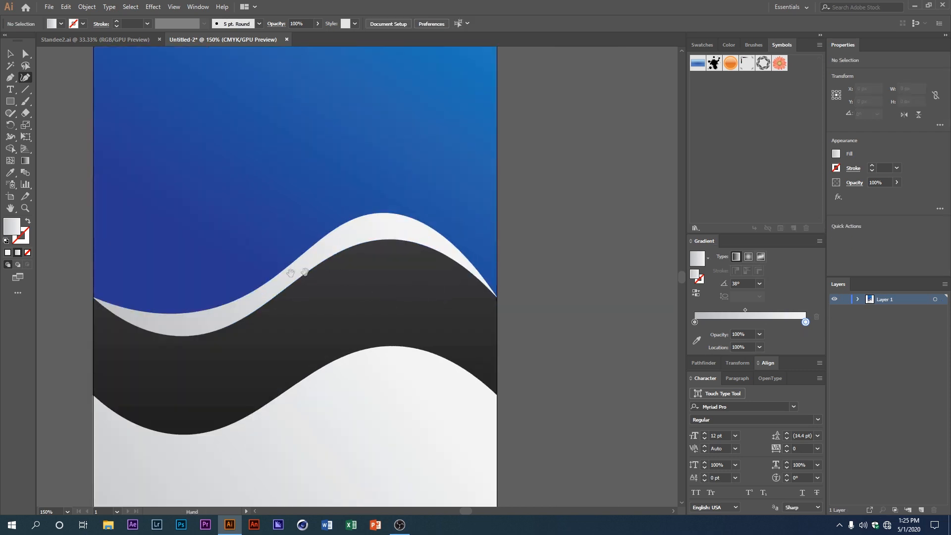
{"action": "left_click_drag", "start_coordinate": [303, 270], "coordinate": [426, 243]}
{"action": "left_click", "coordinate": [353, 275], "text": "ctrl"}
{"action": "scroll", "coordinate": [292, 282], "scroll_direction": "up", "scroll_amount": 2}
{"action": "left_click_drag", "start_coordinate": [348, 283], "coordinate": [343, 300]}
{"action": "scroll", "coordinate": [350, 299], "scroll_direction": "down", "scroll_amount": 2}
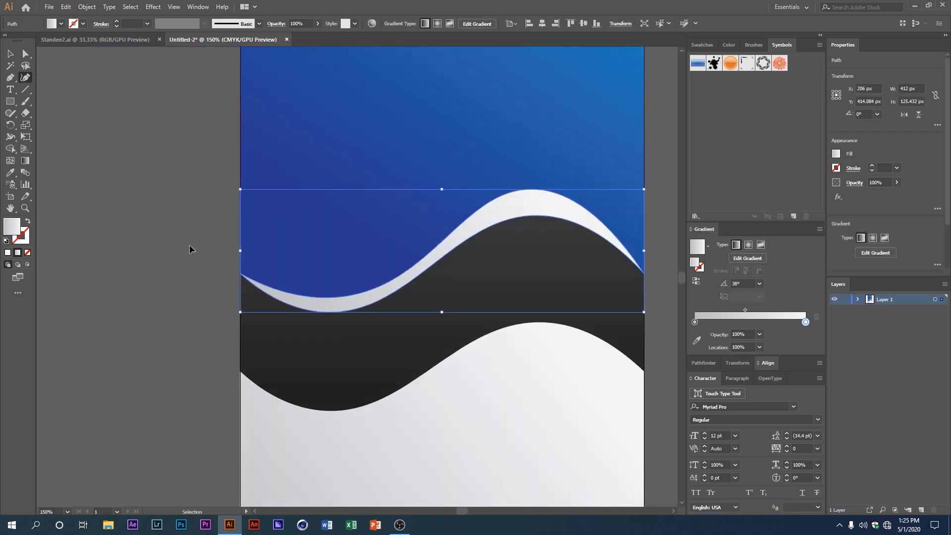
{"action": "left_click", "coordinate": [191, 251], "text": "ctrl"}
Lower the crest anchor on the band's upper edge to thin the band there, bringing its overall height to about 112 px.
{"action": "left_click", "coordinate": [501, 217], "text": "ctrl"}
{"action": "mouse_move", "coordinate": [528, 189]}
{"action": "left_mouse_down"}
{"action": "mouse_move", "coordinate": [546, 196]}
{"action": "mouse_move", "coordinate": [526, 203]}
{"action": "left_mouse_up"}
{"action": "scroll", "coordinate": [541, 204], "scroll_direction": "down", "scroll_amount": 1}
{"action": "scroll", "coordinate": [516, 211], "scroll_direction": "up", "scroll_amount": 1}
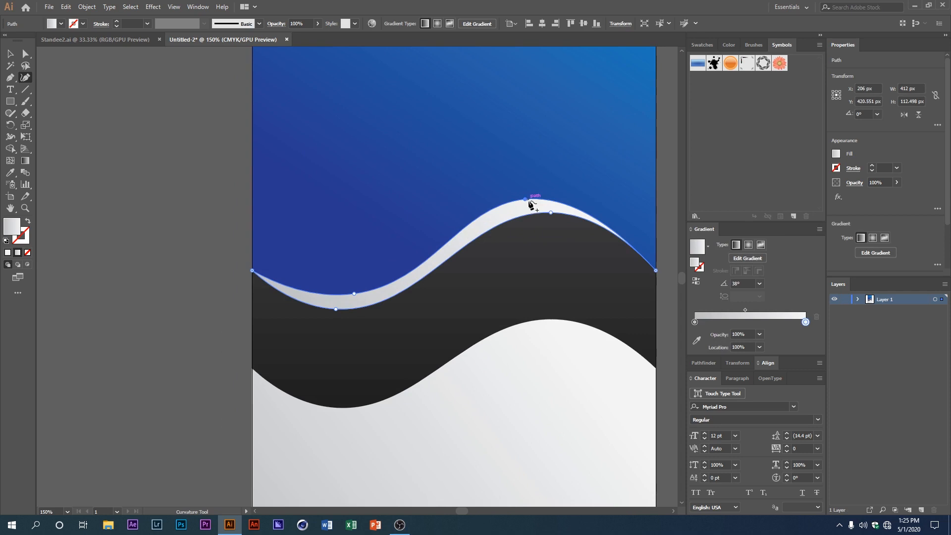
{"action": "left_click", "coordinate": [244, 202], "text": "ctrl"}
{"action": "scroll", "coordinate": [250, 204], "scroll_direction": "down", "scroll_amount": 1}
{"action": "left_click_drag", "start_coordinate": [377, 194], "coordinate": [319, 183]}
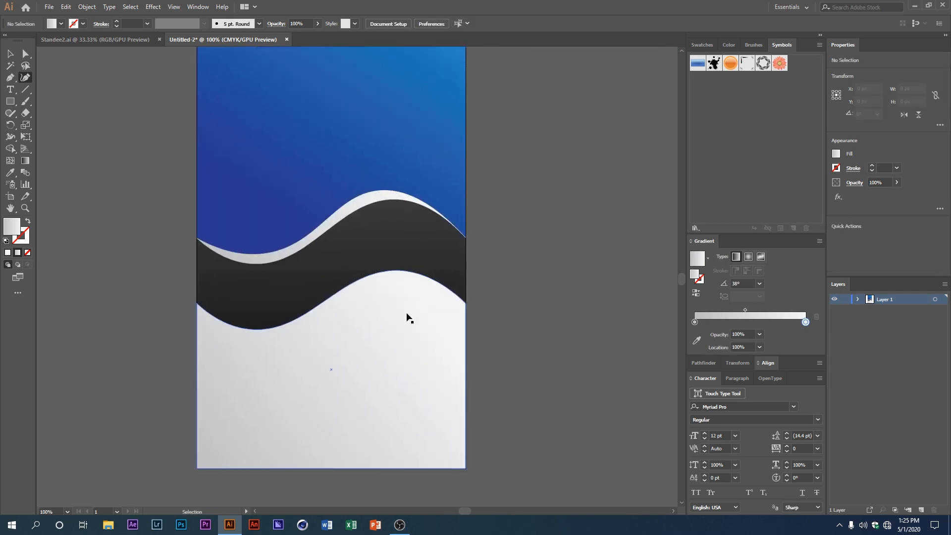
{"action": "left_click", "coordinate": [407, 317], "text": "ctrl"}
{"action": "scroll", "coordinate": [425, 325], "scroll_direction": "down", "scroll_amount": 2}
{"action": "scroll", "coordinate": [426, 308], "scroll_direction": "up", "scroll_amount": 1}
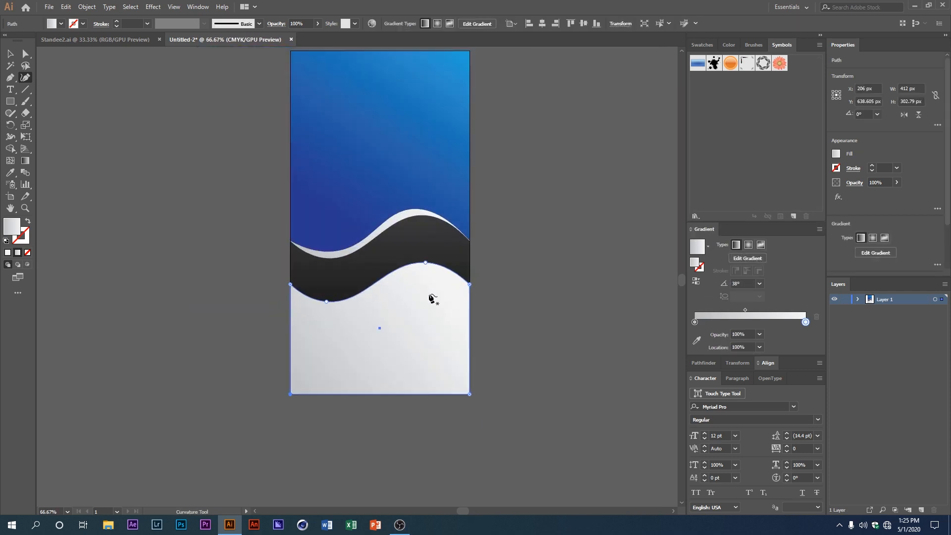
{"action": "left_click", "coordinate": [333, 222], "text": "ctrl"}
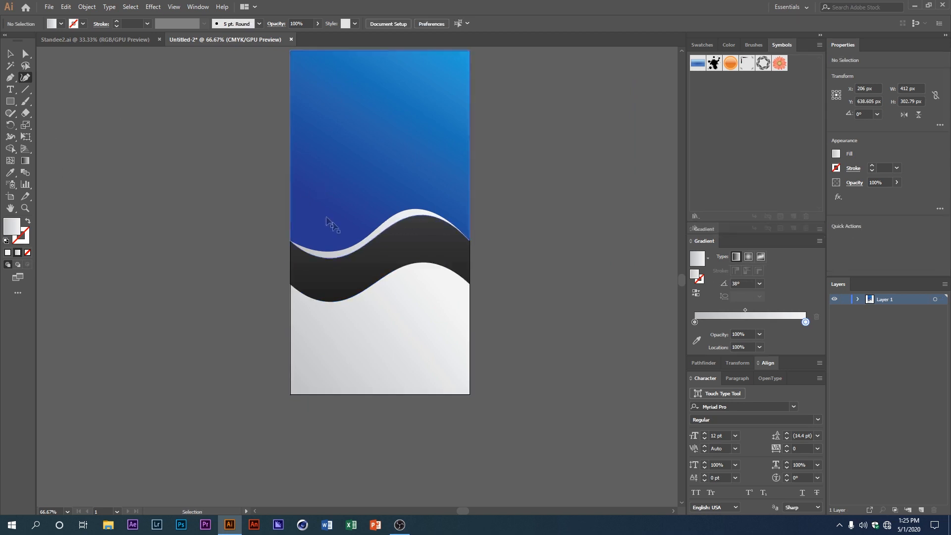
Fill the thin wavy band along the blue shape's lower edge with solid white.
{"action": "scroll", "coordinate": [363, 236], "scroll_direction": "up", "scroll_amount": 2}
{"action": "left_click", "coordinate": [410, 242], "text": "ctrl"}
{"action": "scroll", "coordinate": [410, 242], "scroll_direction": "down", "scroll_amount": 1}
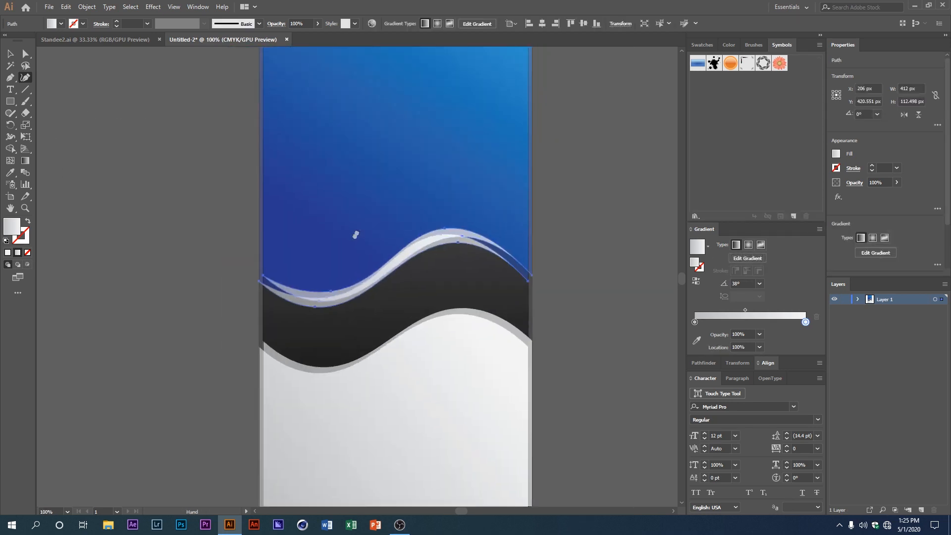
{"action": "left_click", "coordinate": [60, 25]}
{"action": "left_click", "coordinate": [18, 43]}
{"action": "left_click", "coordinate": [155, 98]}
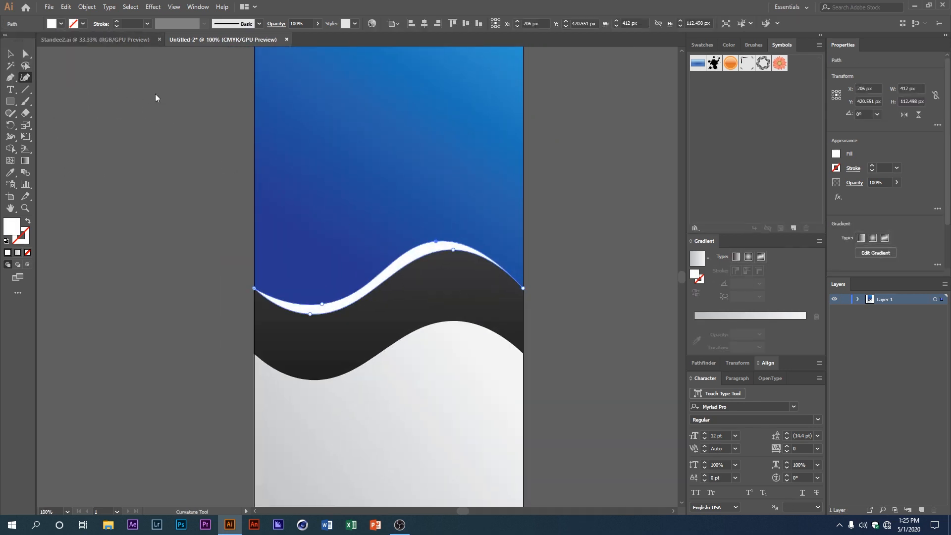
Set the white band's blending mode to Soft Light and its opacity to 25%.
{"action": "left_click", "coordinate": [272, 25]}
{"action": "left_click", "coordinate": [196, 40]}
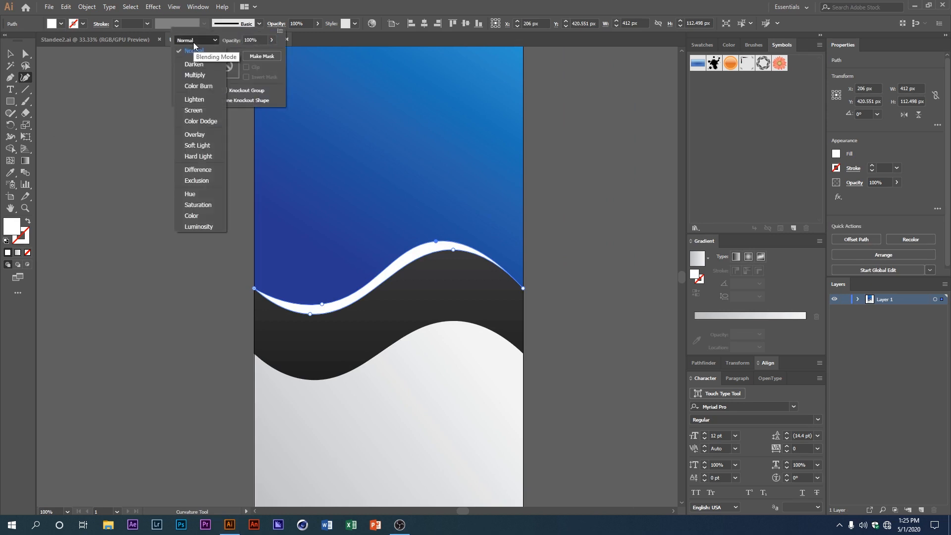
{"action": "left_click", "coordinate": [197, 145]}
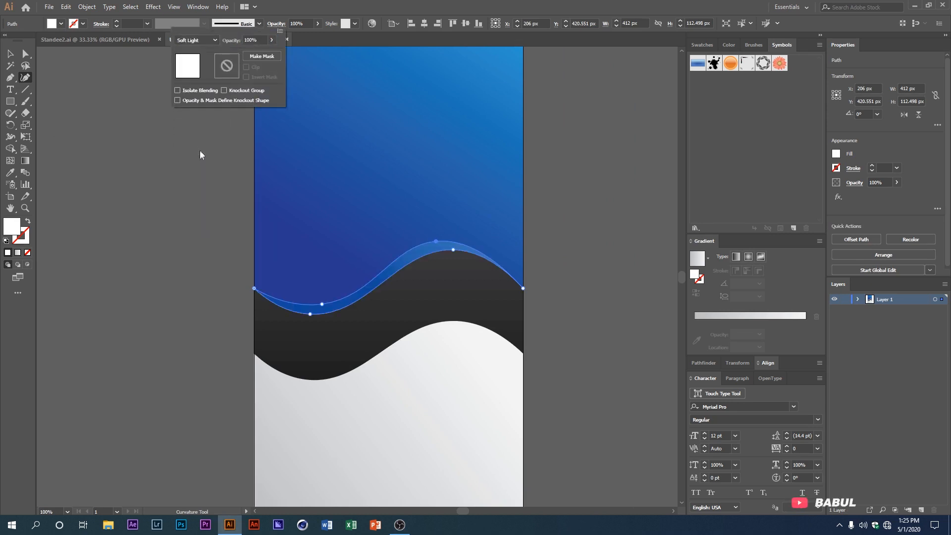
{"action": "left_click", "coordinate": [300, 23]}
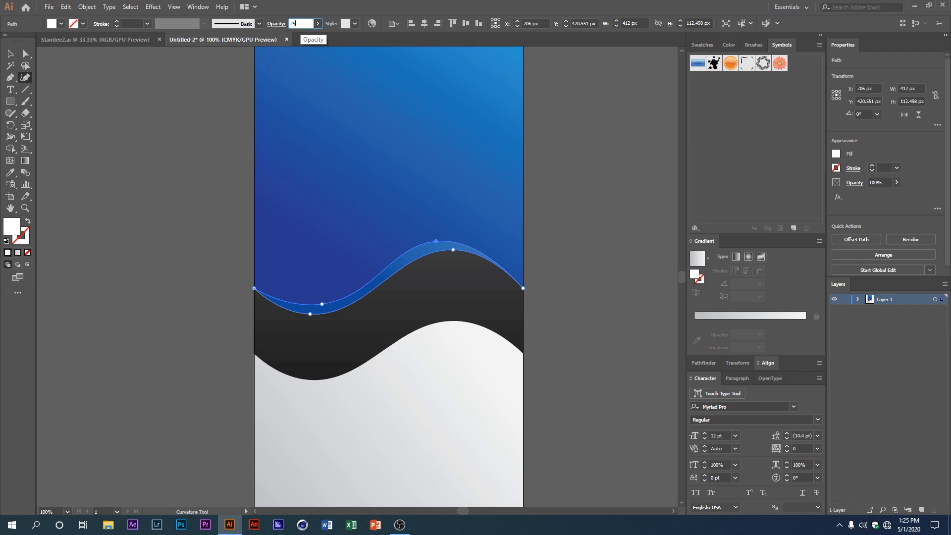
{"action": "key", "text": "Return"}
Set the opacity of the Soft Light band to 45%.
{"action": "left_click", "coordinate": [169, 241], "text": "ctrl"}
{"action": "scroll", "coordinate": [349, 261], "scroll_direction": "up", "scroll_amount": 1}
{"action": "left_click_drag", "start_coordinate": [360, 254], "coordinate": [317, 299]}
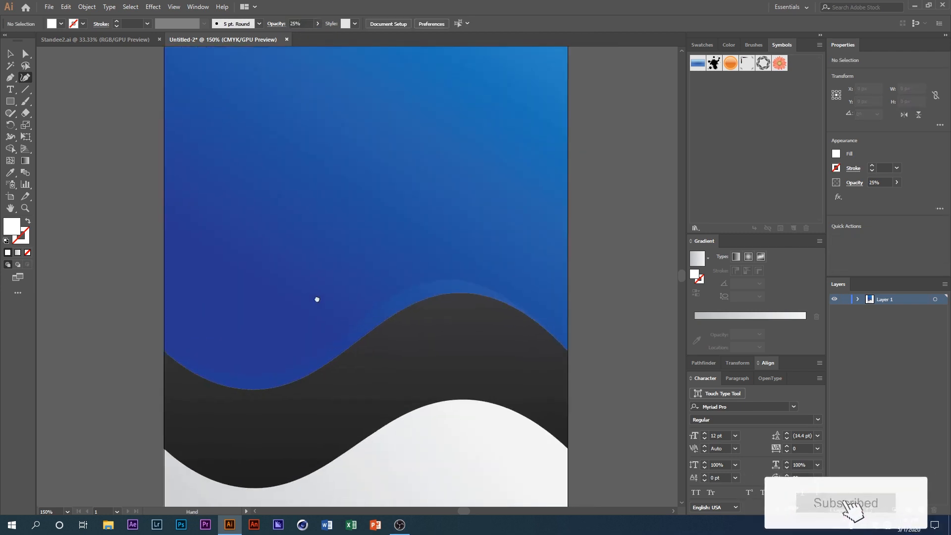
{"action": "left_click", "coordinate": [405, 310]}
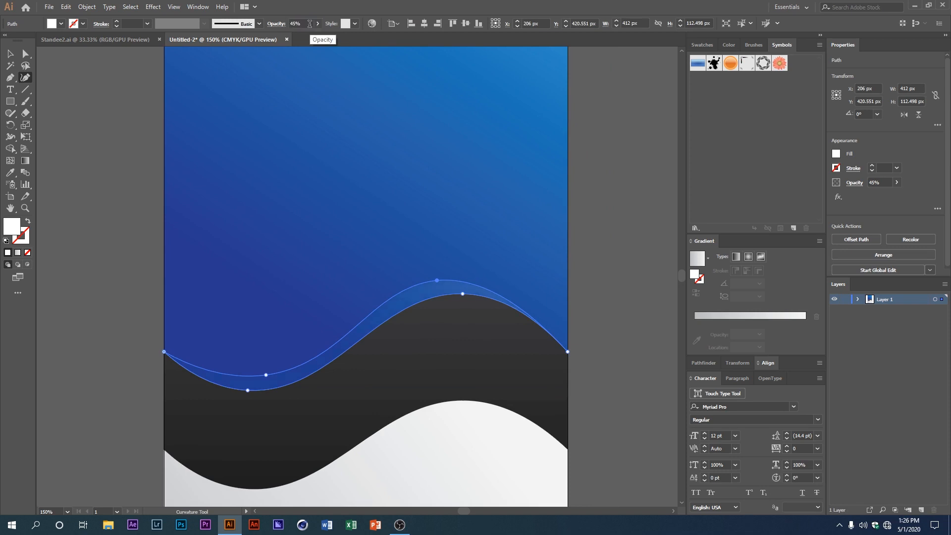
{"action": "left_click", "coordinate": [82, 222], "text": "ctrl"}
{"action": "scroll", "coordinate": [113, 223], "scroll_direction": "down", "scroll_amount": 2}
{"action": "left_click_drag", "start_coordinate": [194, 258], "coordinate": [219, 249]}
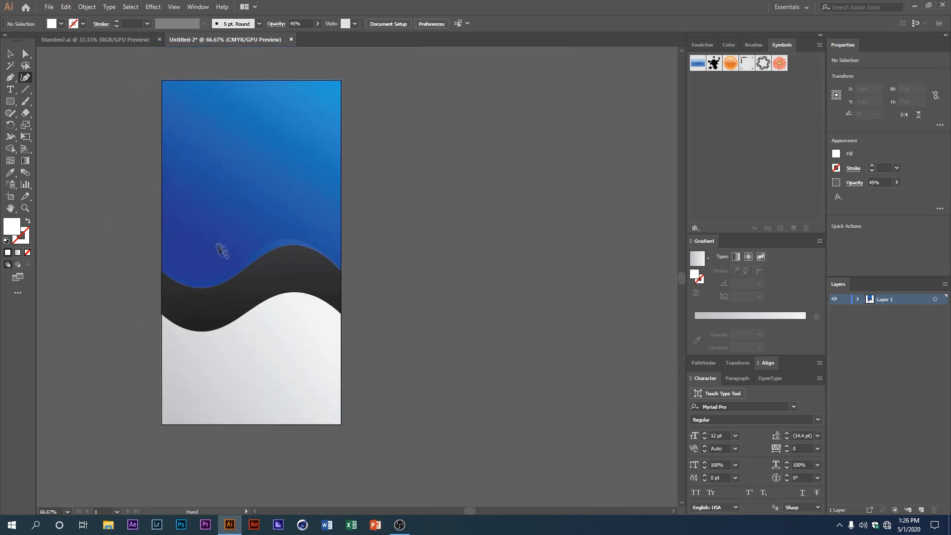
{"action": "scroll", "coordinate": [229, 282], "scroll_direction": "up", "scroll_amount": 1}
{"action": "scroll", "coordinate": [167, 284], "scroll_direction": "down", "scroll_amount": 1}
Start a second wavy band with the Curvature tool, curving its lower edge across the light-gray shape from beyond one artboard side to the other.
{"action": "left_click_drag", "start_coordinate": [163, 312], "coordinate": [174, 266]}
{"action": "scroll", "coordinate": [161, 285], "scroll_direction": "up", "scroll_amount": 2}
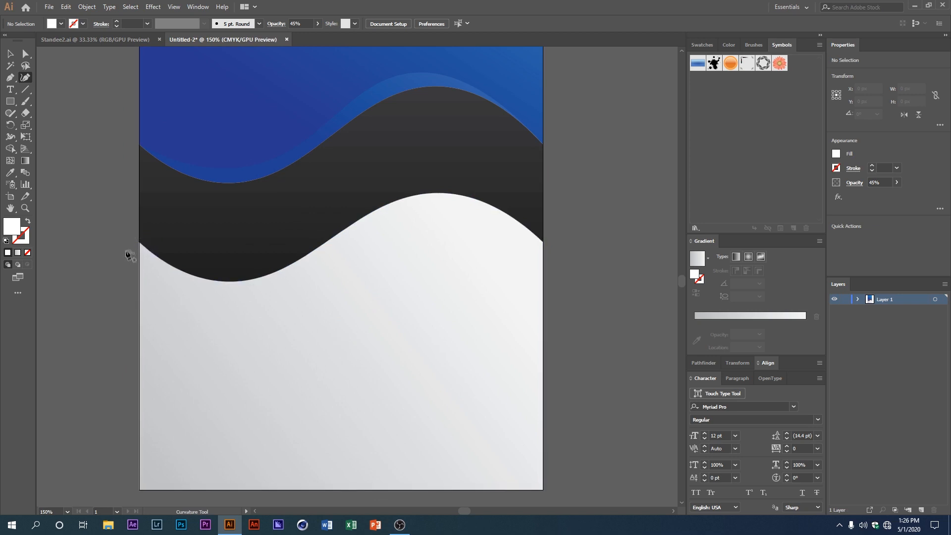
{"action": "left_click", "coordinate": [163, 297], "text": "ctrl"}
{"action": "left_click", "coordinate": [81, 270], "text": "ctrl"}
{"action": "left_click", "coordinate": [95, 244]}
{"action": "left_click", "coordinate": [229, 331]}
{"action": "left_click", "coordinate": [409, 255]}
{"action": "left_click_drag", "start_coordinate": [451, 253], "coordinate": [265, 242]}
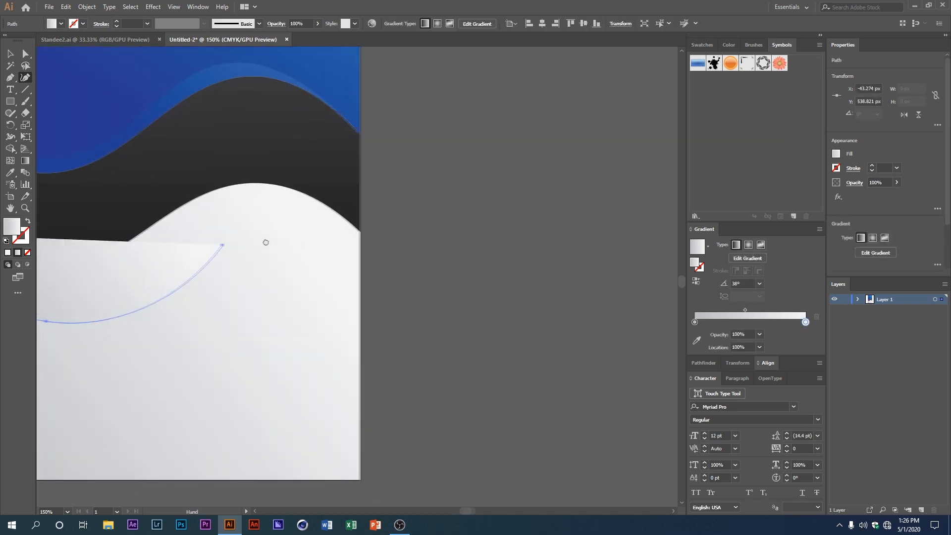
{"action": "key", "text": "ctrl+z"}
{"action": "left_click", "coordinate": [264, 229]}
{"action": "left_click", "coordinate": [395, 311]}
Curve the second band's upper edge back over the dark area and close the path beyond the artboard's starting side.
{"action": "left_click_drag", "start_coordinate": [395, 311], "coordinate": [441, 386]}
{"action": "left_click", "coordinate": [456, 273]}
{"action": "left_click", "coordinate": [190, 262]}
{"action": "left_click_drag", "start_coordinate": [189, 261], "coordinate": [384, 195]}
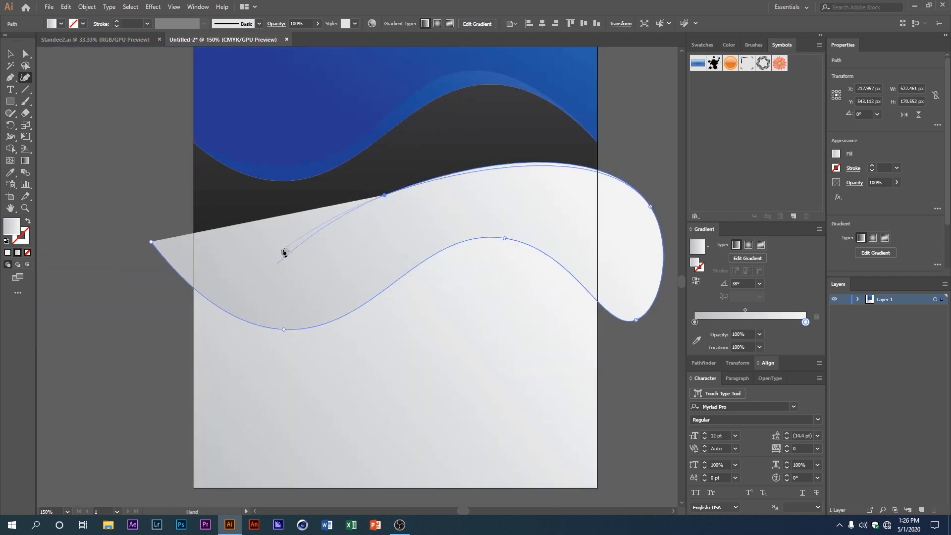
{"action": "left_click", "coordinate": [286, 245]}
{"action": "left_click", "coordinate": [151, 164]}
{"action": "left_click", "coordinate": [151, 242]}
{"action": "left_click", "coordinate": [138, 237], "text": "ctrl"}
Trim the second wavy band to the light-gray lower shape with Shape Builder, removing the parts outside that shape.
{"action": "scroll", "coordinate": [139, 234], "scroll_direction": "down", "scroll_amount": 3}
{"action": "left_click", "coordinate": [217, 273], "text": "ctrl"}
{"action": "left_click", "coordinate": [191, 257], "text": "ctrl+shift"}
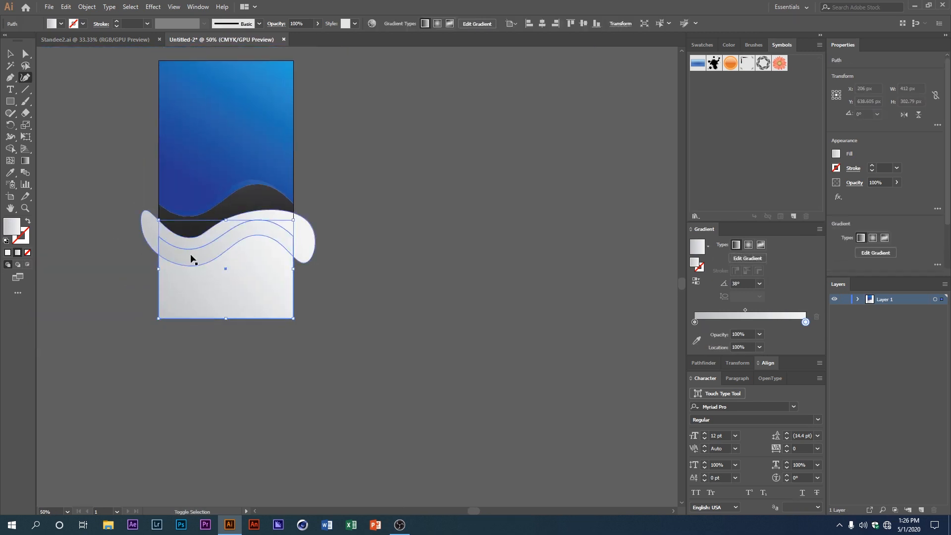
{"action": "scroll", "coordinate": [155, 256], "scroll_direction": "up", "scroll_amount": 2}
{"action": "left_click", "coordinate": [10, 148]}
{"action": "left_click", "coordinate": [152, 207], "text": "alt"}
{"action": "key", "text": "v"}
Taper the second wavy band to points at both artboard sides and pull its lower edge closer to the upper edge.
{"action": "scroll", "coordinate": [158, 212], "scroll_direction": "up", "scroll_amount": 2}
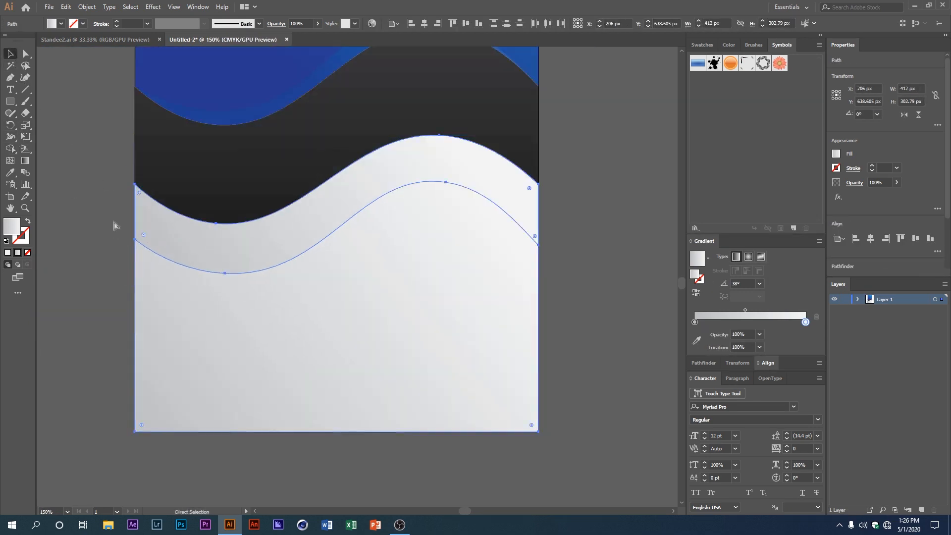
{"action": "left_click", "coordinate": [117, 225], "text": "ctrl"}
{"action": "left_click", "coordinate": [223, 305], "text": "ctrl"}
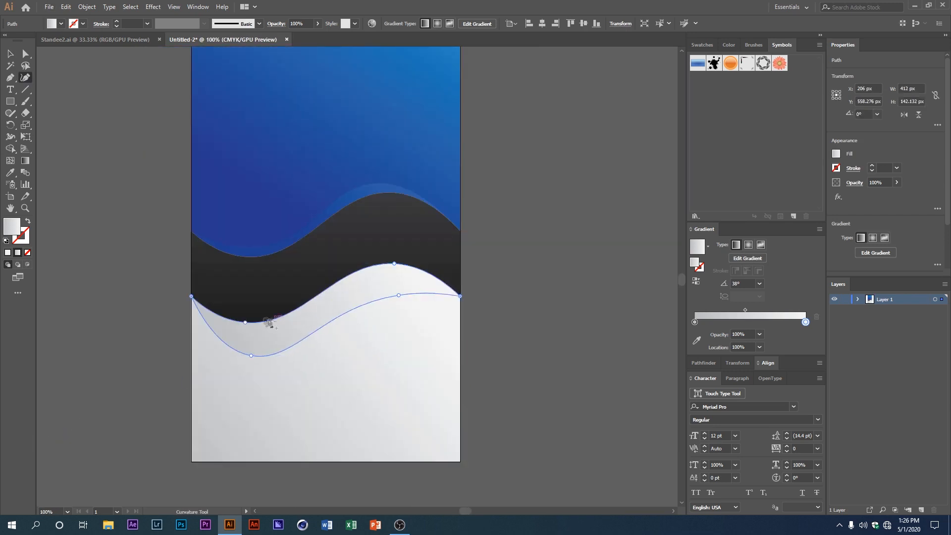
{"action": "scroll", "coordinate": [378, 307], "scroll_direction": "up", "scroll_amount": 2}
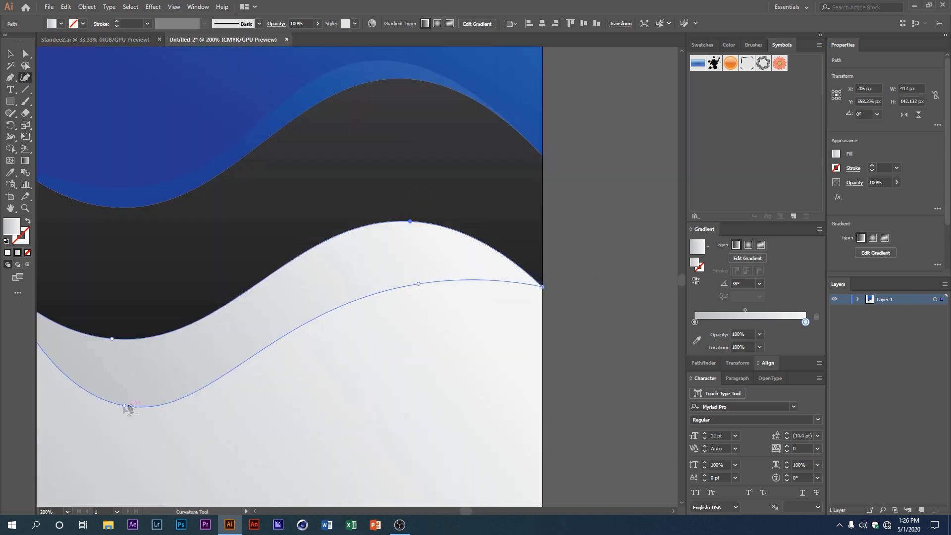
{"action": "left_click_drag", "start_coordinate": [124, 404], "coordinate": [131, 380]}
{"action": "left_click_drag", "start_coordinate": [419, 283], "coordinate": [395, 248]}
Fine-tune the trough and crest of the second band's lower edge with the Curvature tool to leave a thin sliver.
{"action": "scroll", "coordinate": [404, 270], "scroll_direction": "down", "scroll_amount": 2}
{"action": "scroll", "coordinate": [282, 288], "scroll_direction": "up", "scroll_amount": 1}
{"action": "left_click_drag", "start_coordinate": [261, 341], "coordinate": [253, 333]}
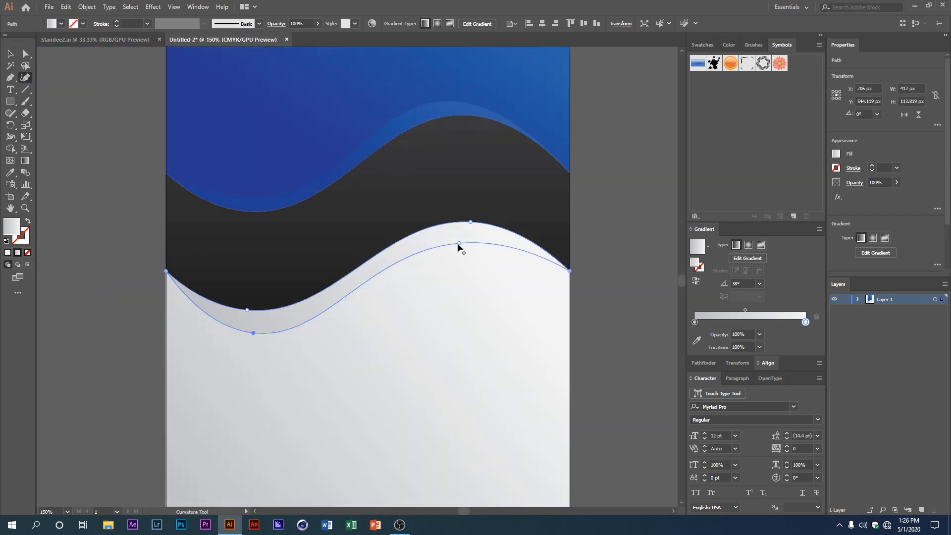
{"action": "left_click_drag", "start_coordinate": [459, 243], "coordinate": [462, 239]}
{"action": "scroll", "coordinate": [163, 276], "scroll_direction": "up", "scroll_amount": 6}
{"action": "scroll", "coordinate": [172, 279], "scroll_direction": "down", "scroll_amount": 8}
{"action": "scroll", "coordinate": [190, 282], "scroll_direction": "up", "scroll_amount": 1}
{"action": "left_click", "coordinate": [222, 311]}
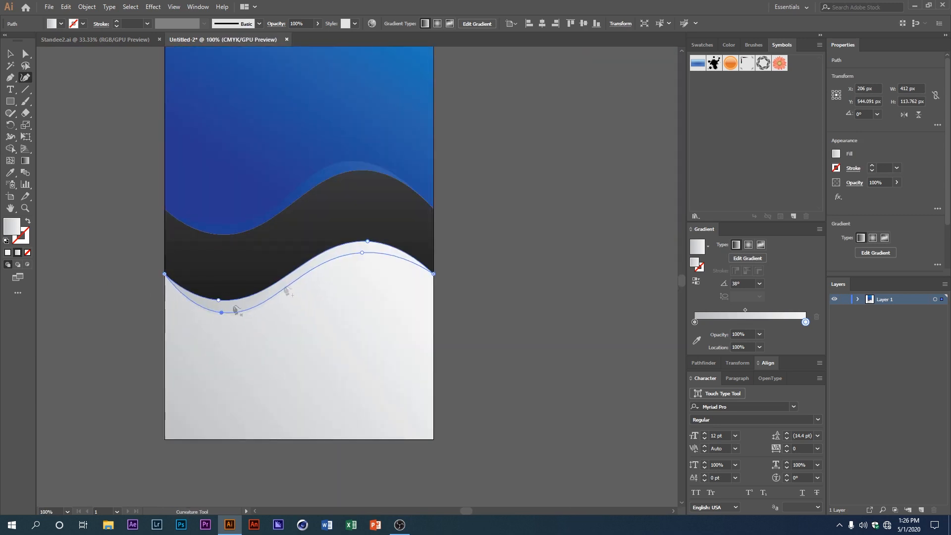
{"action": "left_click", "coordinate": [102, 203], "text": "ctrl"}
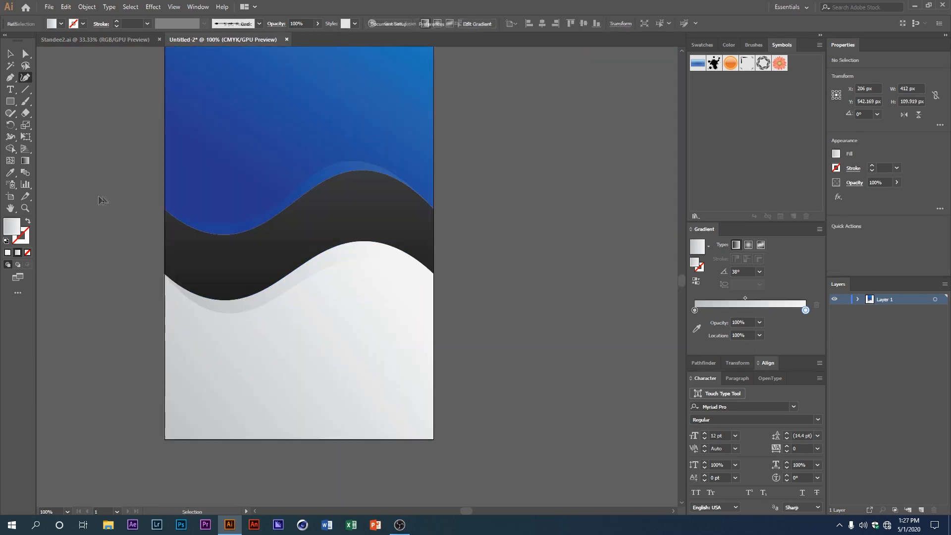
Fill the second wavy band along the light-gray shape with solid white.
{"action": "left_click", "coordinate": [243, 299]}
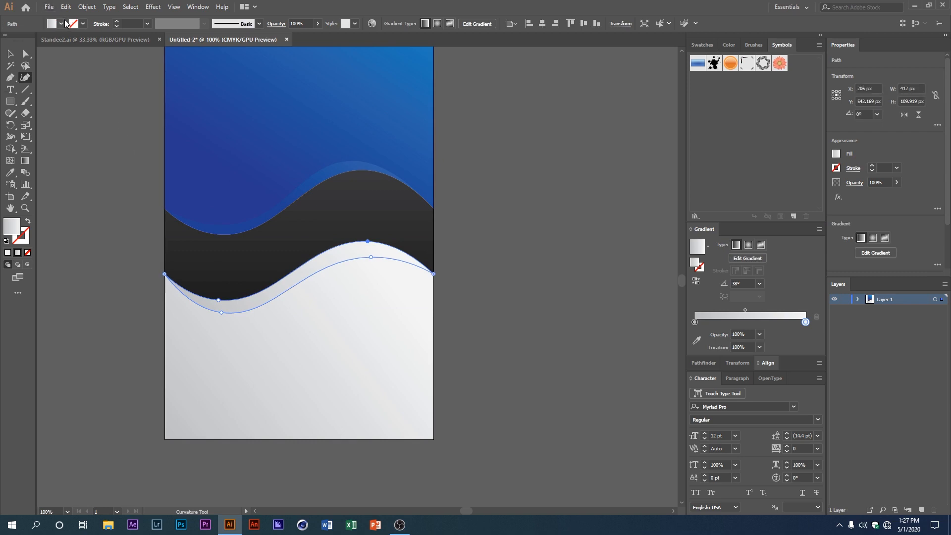
{"action": "left_click", "coordinate": [61, 24]}
{"action": "left_click", "coordinate": [20, 41]}
{"action": "left_click", "coordinate": [79, 165], "text": "ctrl"}
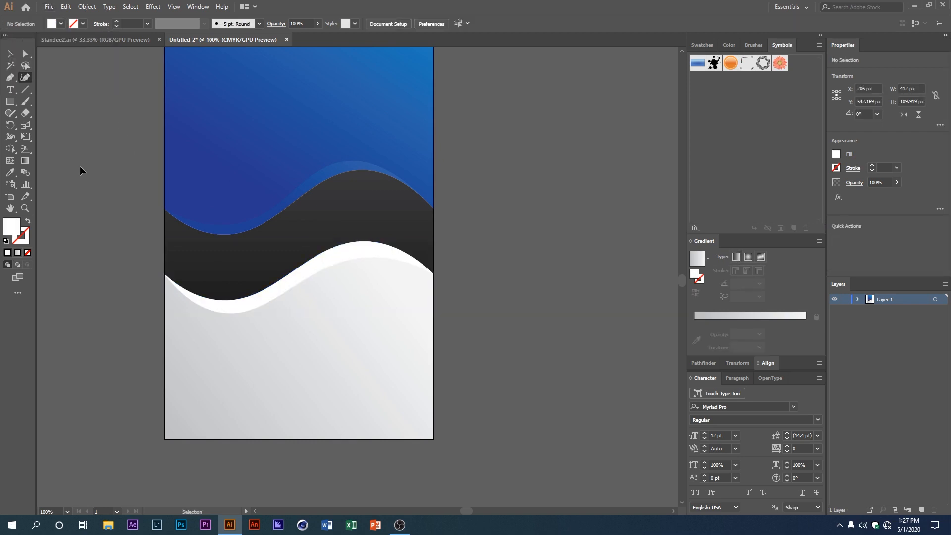
Set the opacity of the white wavy band to 75%.
{"action": "left_click", "coordinate": [233, 309], "text": "ctrl"}
{"action": "left_click", "coordinate": [270, 24]}
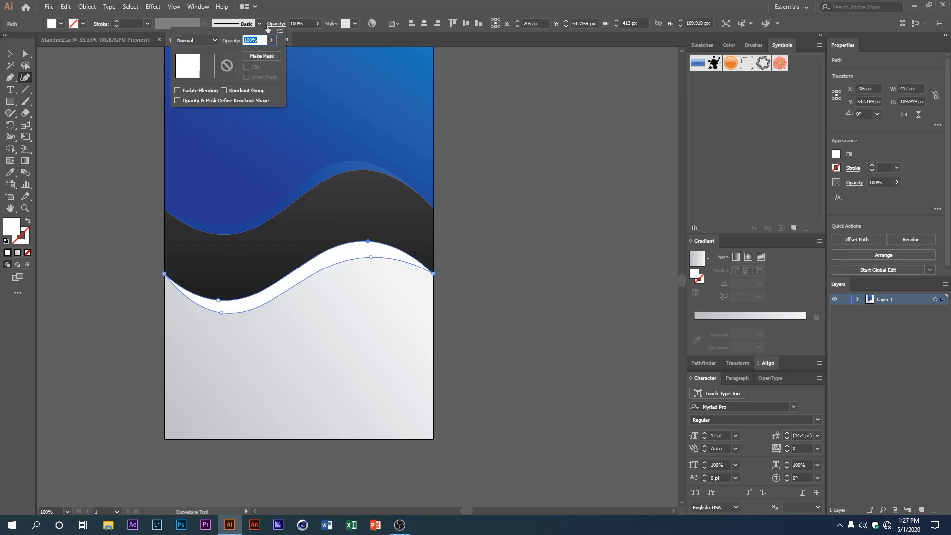
{"action": "left_click", "coordinate": [196, 40]}
{"action": "left_click", "coordinate": [110, 159]}
{"action": "left_click", "coordinate": [113, 159]}
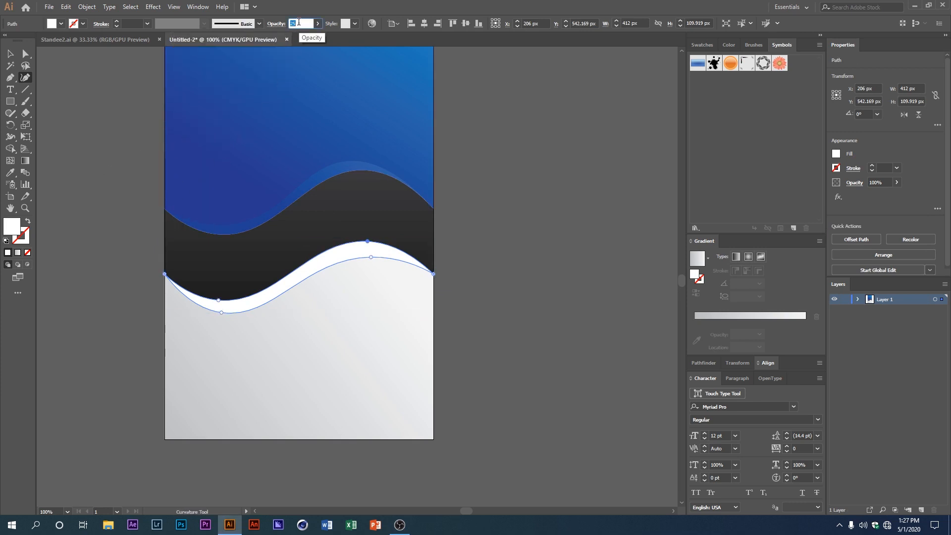
{"action": "left_click", "coordinate": [142, 153], "text": "ctrl"}
{"action": "scroll", "coordinate": [183, 178], "scroll_direction": "down", "scroll_amount": 1}
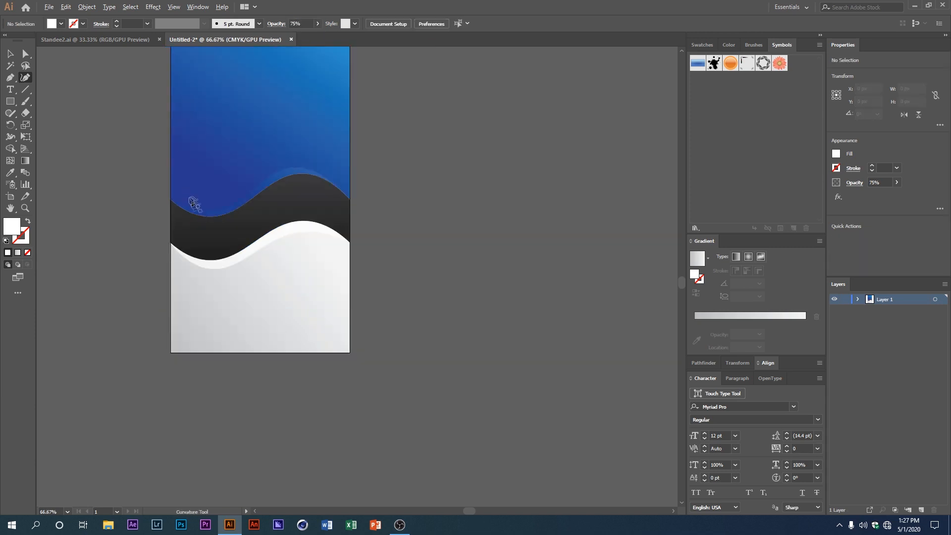
Adjust the crest of the white band's lower edge by moving its curve point with the Curvature tool.
{"action": "left_click_drag", "start_coordinate": [205, 213], "coordinate": [229, 219]}
{"action": "scroll", "coordinate": [332, 259], "scroll_direction": "up", "scroll_amount": 2}
{"action": "left_click", "coordinate": [375, 221]}
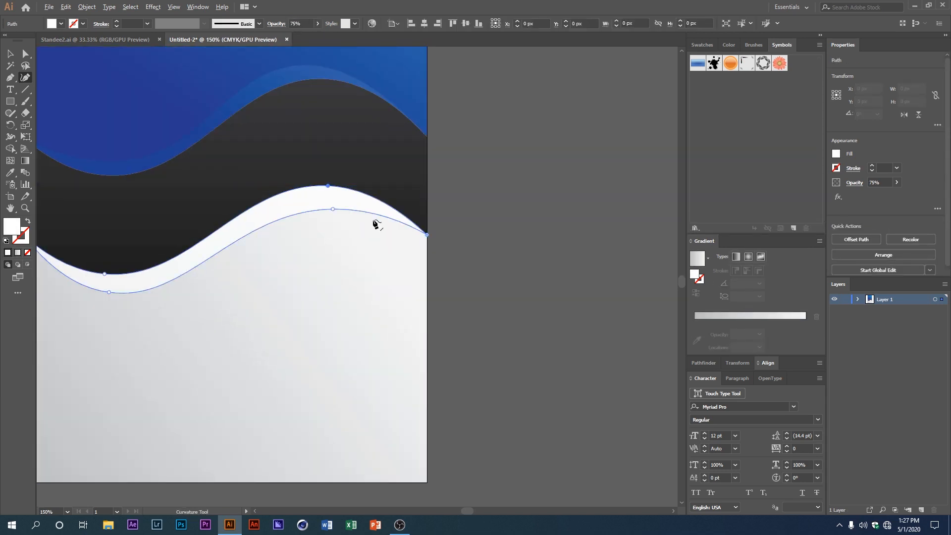
{"action": "scroll", "coordinate": [375, 223], "scroll_direction": "up", "scroll_amount": 1}
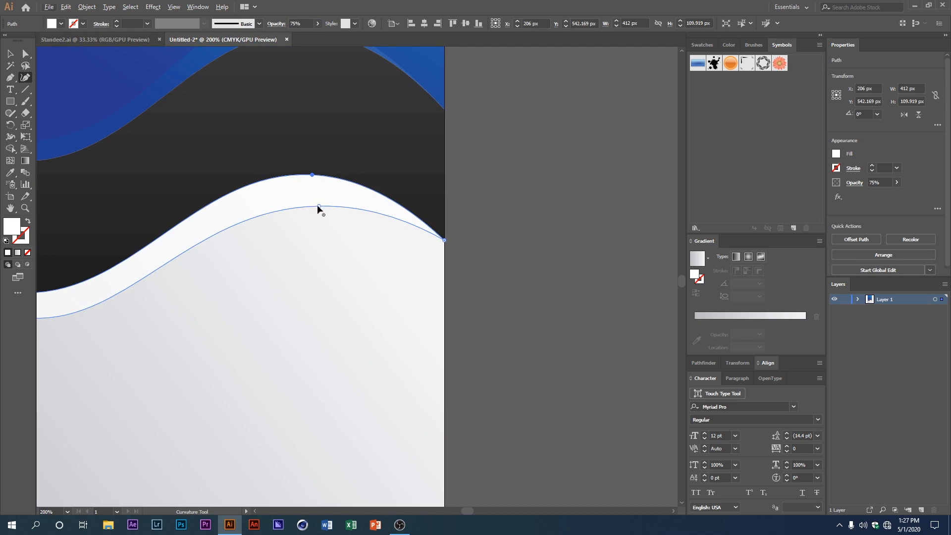
{"action": "left_click_drag", "start_coordinate": [318, 206], "coordinate": [327, 236]}
{"action": "left_click", "coordinate": [460, 200], "text": "ctrl"}
{"action": "scroll", "coordinate": [459, 200], "scroll_direction": "down", "scroll_amount": 2}
{"action": "scroll", "coordinate": [151, 171], "scroll_direction": "down", "scroll_amount": 2}
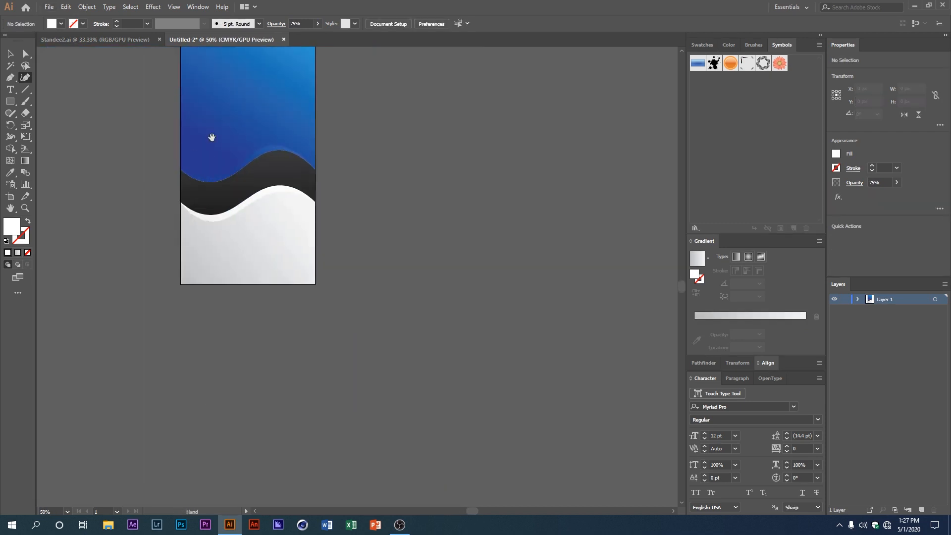
Group all of the banner's background and wave shapes and lock the group.
{"action": "scroll", "coordinate": [212, 136], "scroll_direction": "up", "scroll_amount": 3}
{"action": "left_click", "coordinate": [10, 55]}
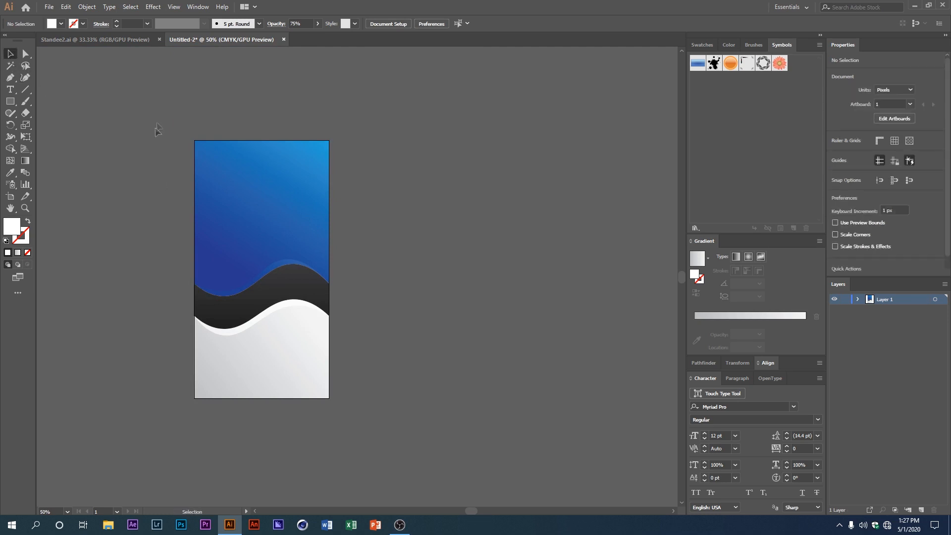
{"action": "left_click", "coordinate": [267, 380]}
{"action": "right_click", "coordinate": [233, 152]}
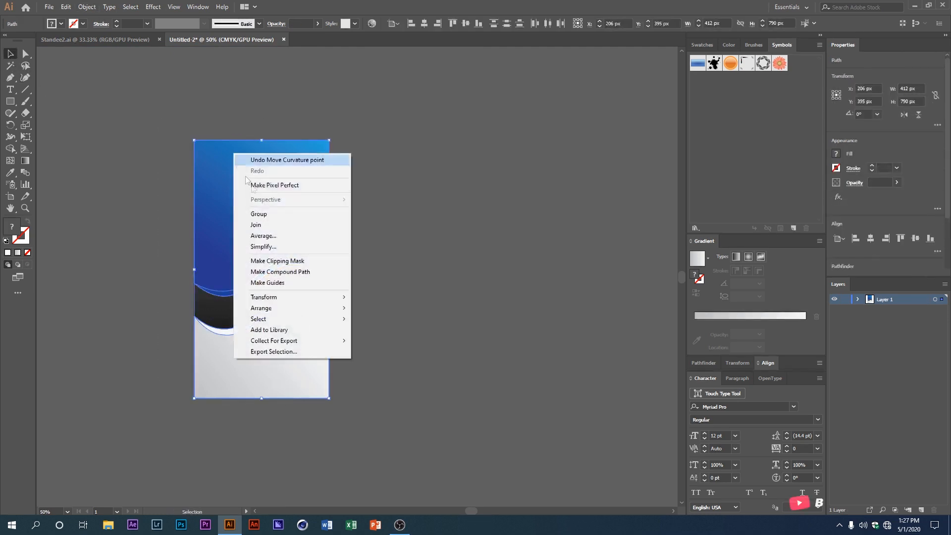
{"action": "left_click", "coordinate": [289, 214]}
{"action": "left_click", "coordinate": [86, 7]}
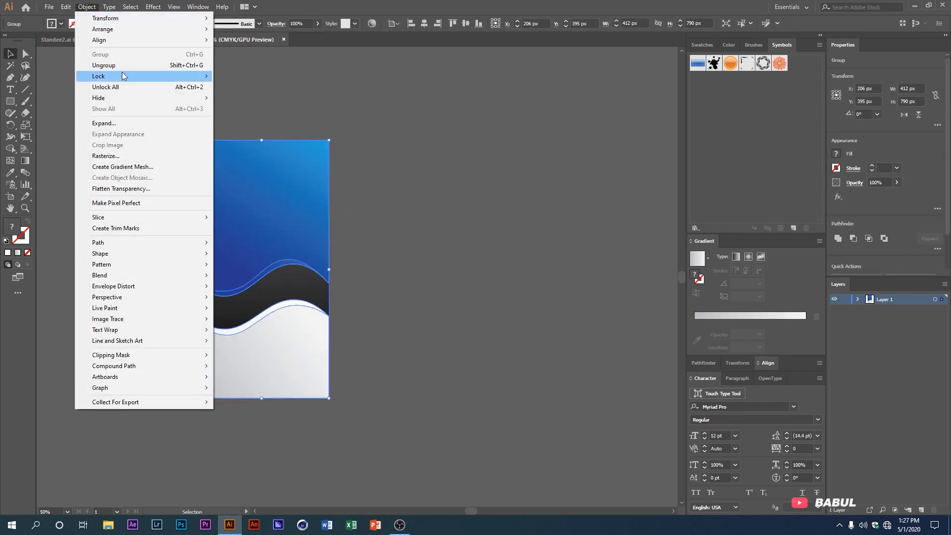
{"action": "mouse_move", "coordinate": [110, 76]}
{"action": "left_click", "coordinate": [239, 76]}
Activate the Ellipse tool with no fill and a white 1 pt stroke.
{"action": "scroll", "coordinate": [281, 245], "scroll_direction": "up", "scroll_amount": 2}
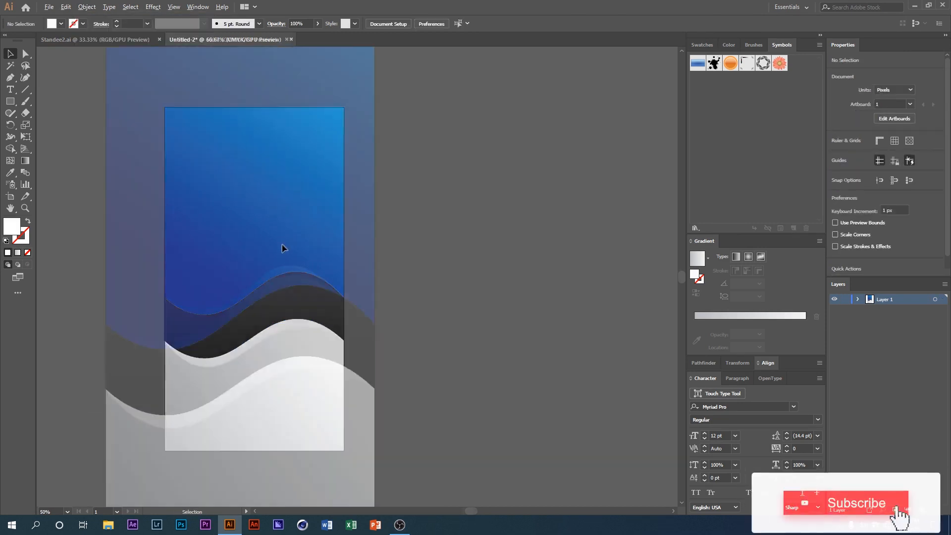
{"action": "left_click_drag", "start_coordinate": [281, 237], "coordinate": [313, 277]}
{"action": "scroll", "coordinate": [313, 251], "scroll_direction": "up", "scroll_amount": 2}
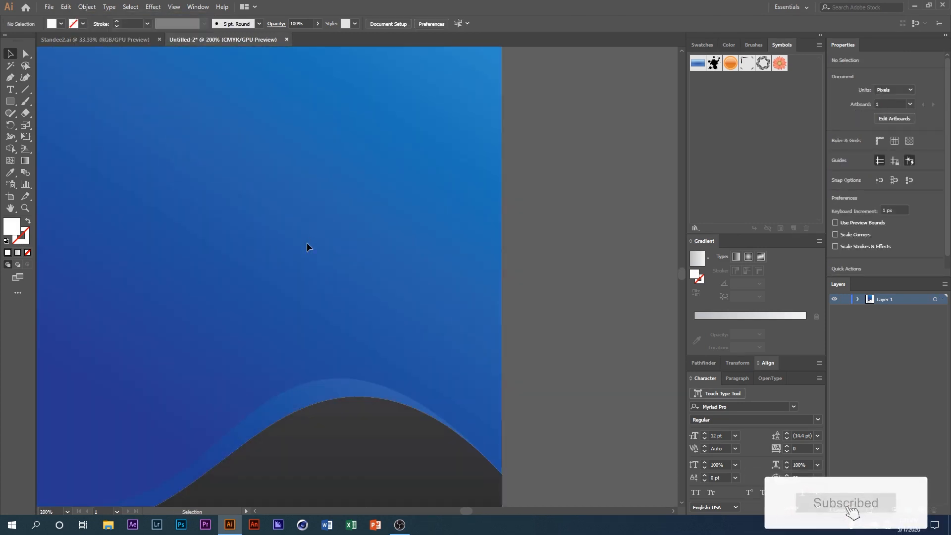
{"action": "scroll", "coordinate": [307, 178], "scroll_direction": "down", "scroll_amount": 4}
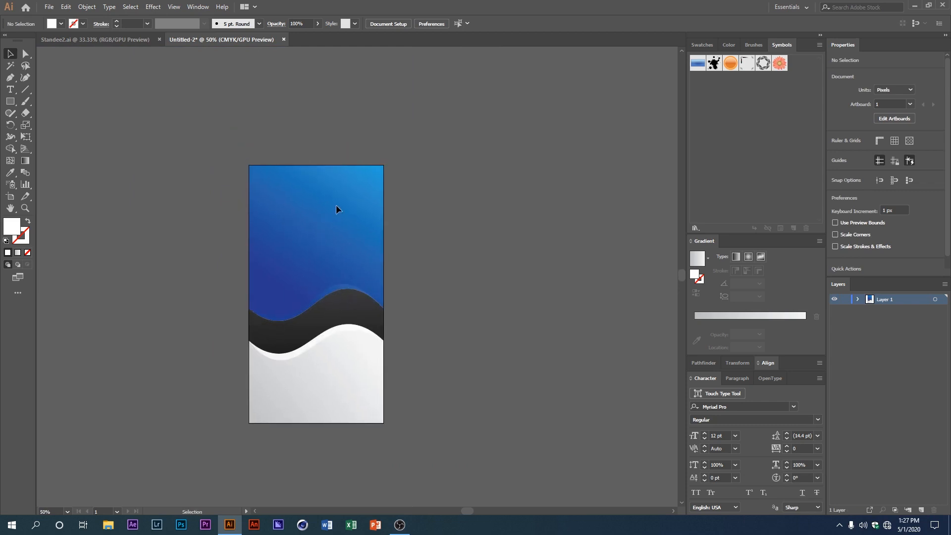
{"action": "scroll", "coordinate": [336, 204], "scroll_direction": "up", "scroll_amount": 2}
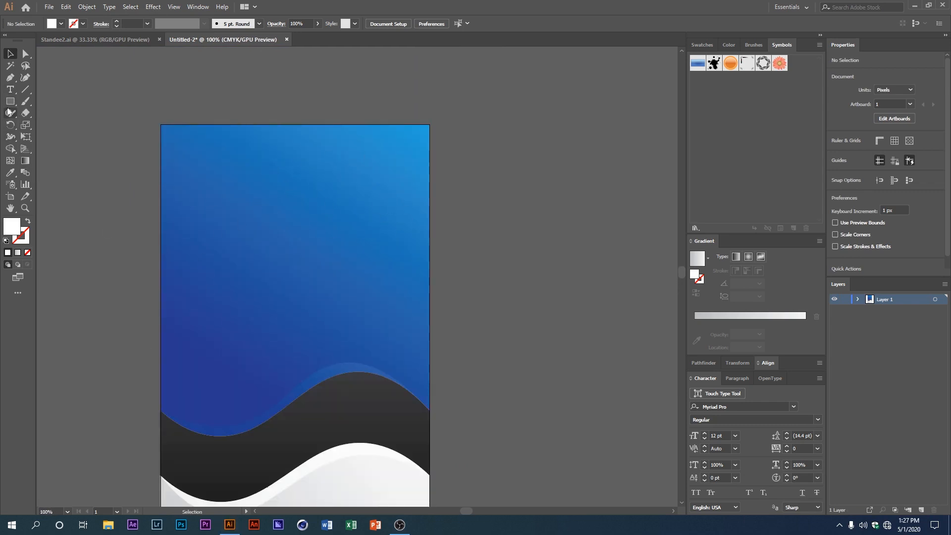
{"action": "left_click_drag", "start_coordinate": [10, 101], "coordinate": [42, 109]}
{"action": "left_click", "coordinate": [60, 129]}
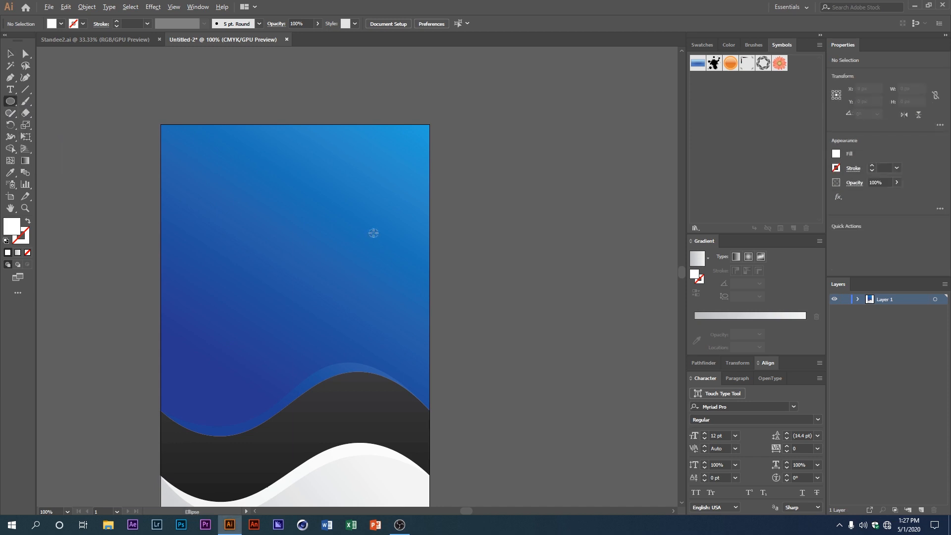
{"action": "scroll", "coordinate": [369, 231], "scroll_direction": "up", "scroll_amount": 1}
{"action": "left_click", "coordinate": [68, 26]}
{"action": "left_click", "coordinate": [62, 25]}
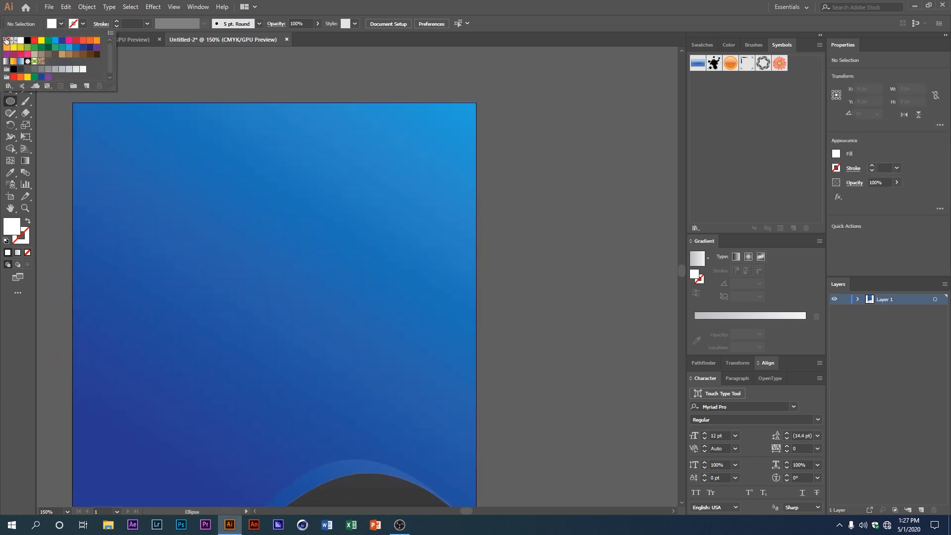
{"action": "left_click", "coordinate": [6, 40]}
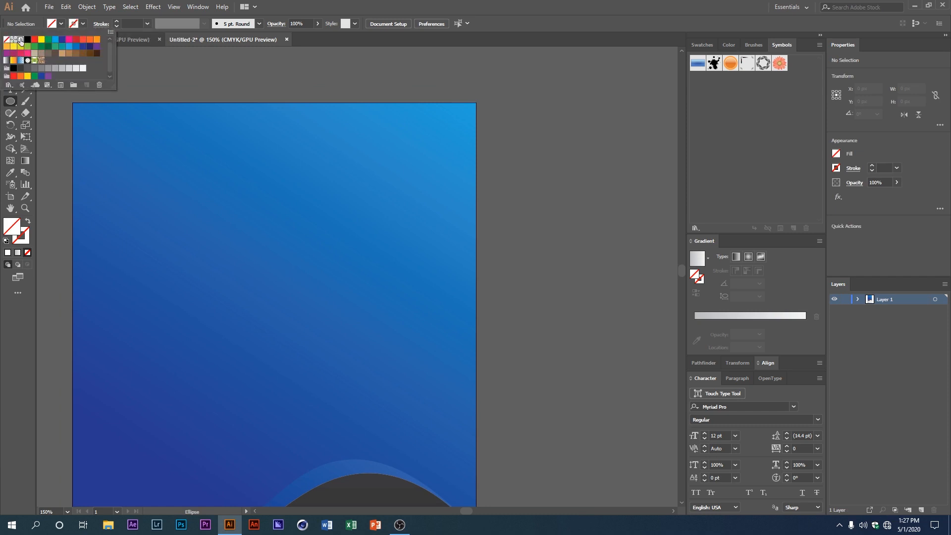
{"action": "left_click", "coordinate": [277, 78]}
Draw a circle outline about 60 px wide near the upper-right corner of the blue area.
{"action": "scroll", "coordinate": [375, 233], "scroll_direction": "up", "scroll_amount": 1}
{"action": "scroll", "coordinate": [370, 224], "scroll_direction": "down", "scroll_amount": 2}
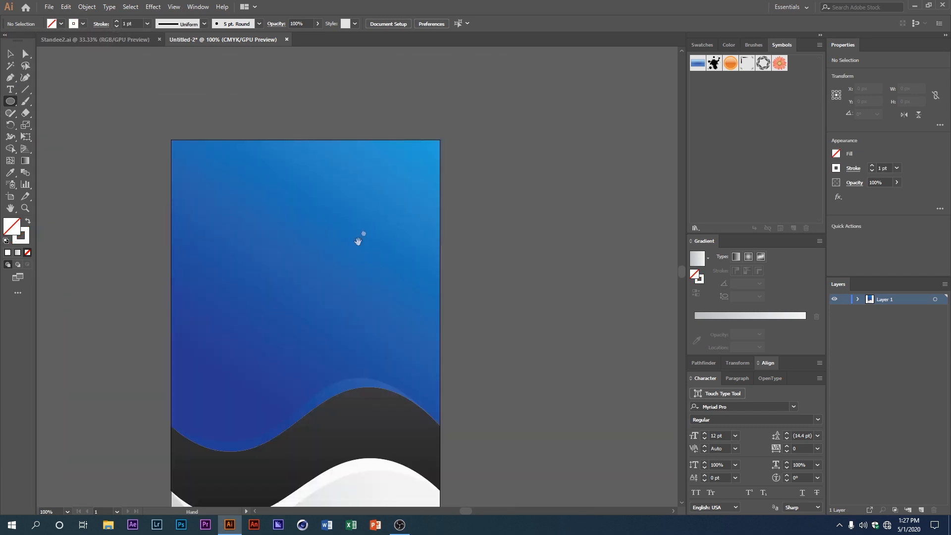
{"action": "left_click_drag", "start_coordinate": [358, 241], "coordinate": [371, 194]}
{"action": "scroll", "coordinate": [394, 161], "scroll_direction": "up", "scroll_amount": 1}
{"action": "left_click_drag", "start_coordinate": [393, 118], "coordinate": [409, 148]}
{"action": "scroll", "coordinate": [354, 169], "scroll_direction": "down", "scroll_amount": 1}
Thicken the circle's stroke to 3 pt and shrink the circle to about 54 px.
{"action": "scroll", "coordinate": [356, 180], "scroll_direction": "up", "scroll_amount": 2}
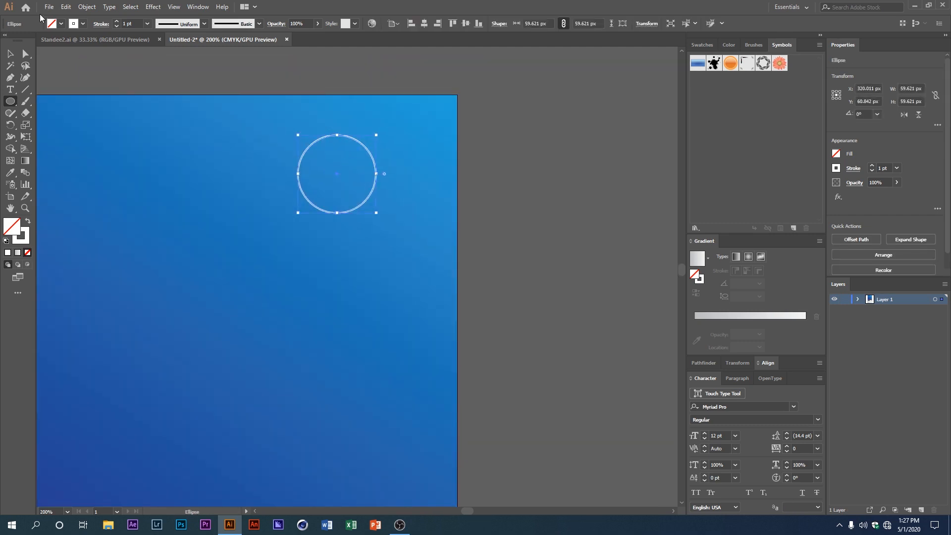
{"action": "left_click", "coordinate": [117, 22]}
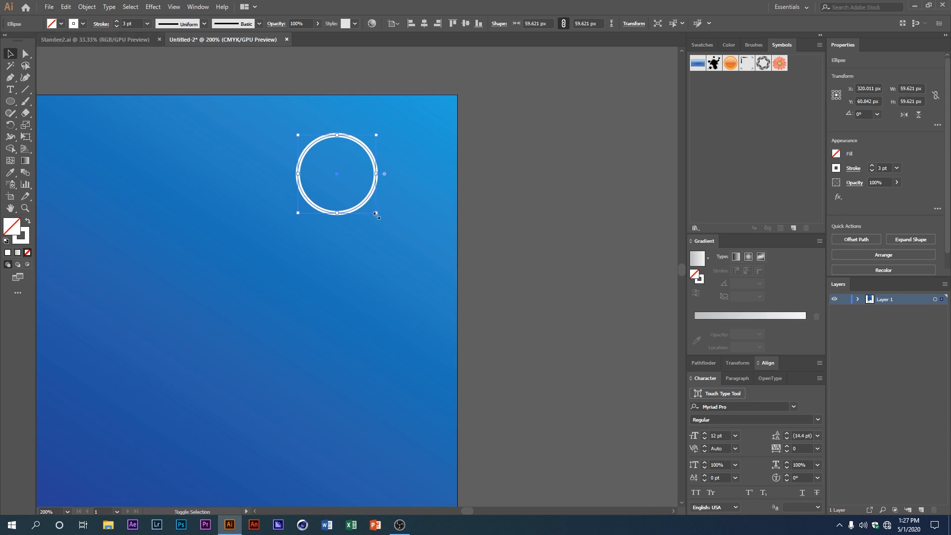
{"action": "mouse_move", "coordinate": [376, 215]}
{"action": "left_mouse_down"}
{"action": "mouse_move", "coordinate": [383, 218]}
{"action": "mouse_move", "coordinate": [373, 210]}
{"action": "left_mouse_up"}
{"action": "left_click", "coordinate": [469, 193]}
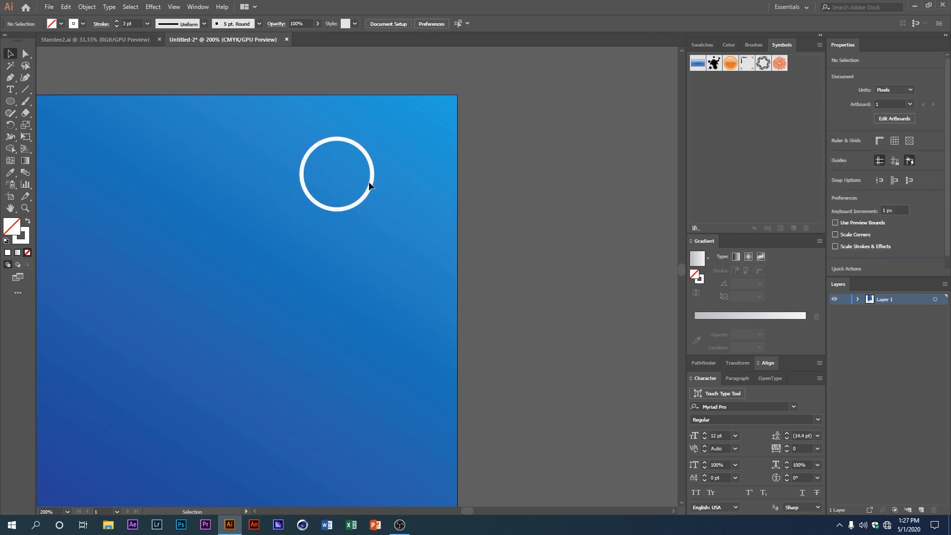
Place two smaller copies of the ring to its lower left, one about 33 px wide and a smaller one beneath that.
{"action": "left_click", "coordinate": [363, 196]}
{"action": "scroll", "coordinate": [352, 223], "scroll_direction": "down", "scroll_amount": 1}
{"action": "left_click_drag", "start_coordinate": [352, 222], "coordinate": [330, 193]}
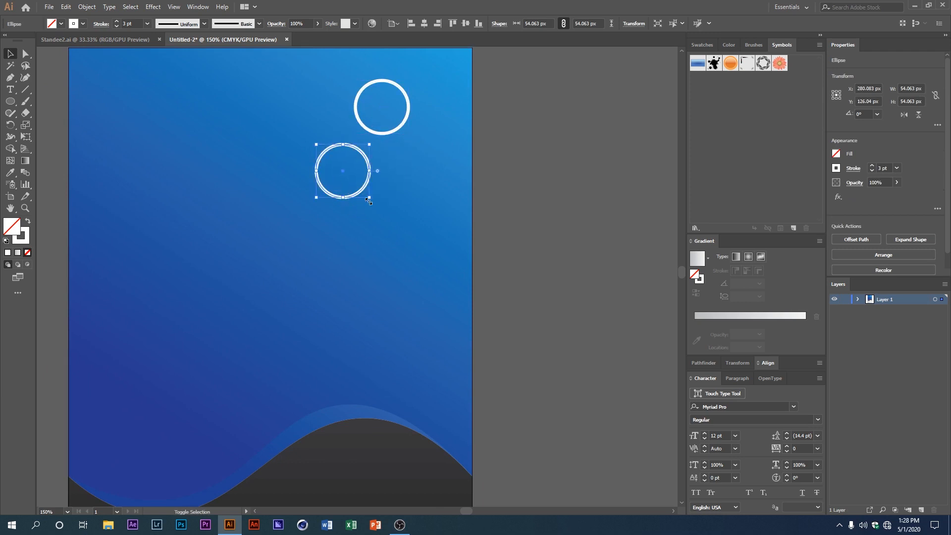
{"action": "left_click_drag", "start_coordinate": [370, 199], "coordinate": [390, 172]}
{"action": "key", "text": "ctrl+minus"}
{"action": "key", "text": "ctrl+minus"}
{"action": "key", "text": "ctrl+plus"}
{"action": "key", "text": "ctrl+plus"}
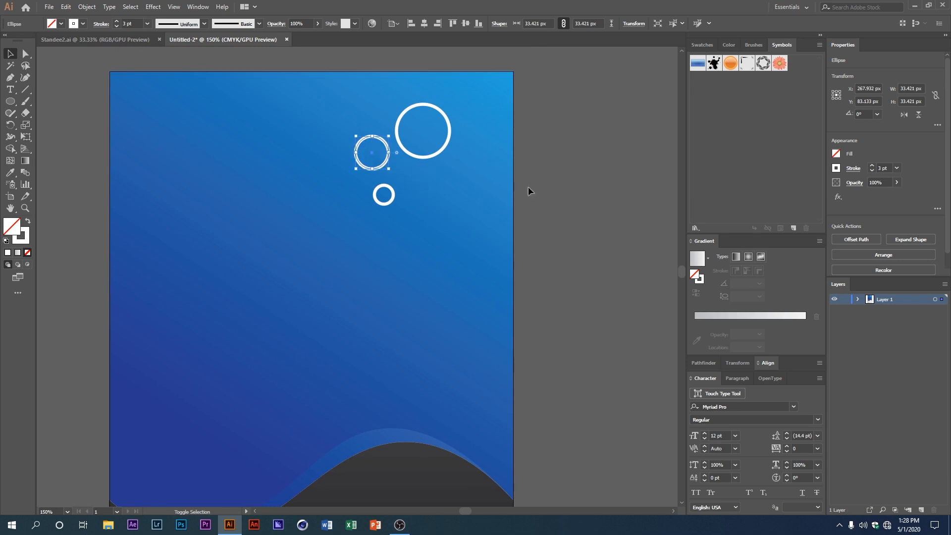
{"action": "left_click", "coordinate": [507, 180]}
Shrink the topmost ring slightly and add a ring copy about 24 px wide to the left of the smallest ring.
{"action": "scroll", "coordinate": [506, 180], "scroll_direction": "down", "scroll_amount": 1}
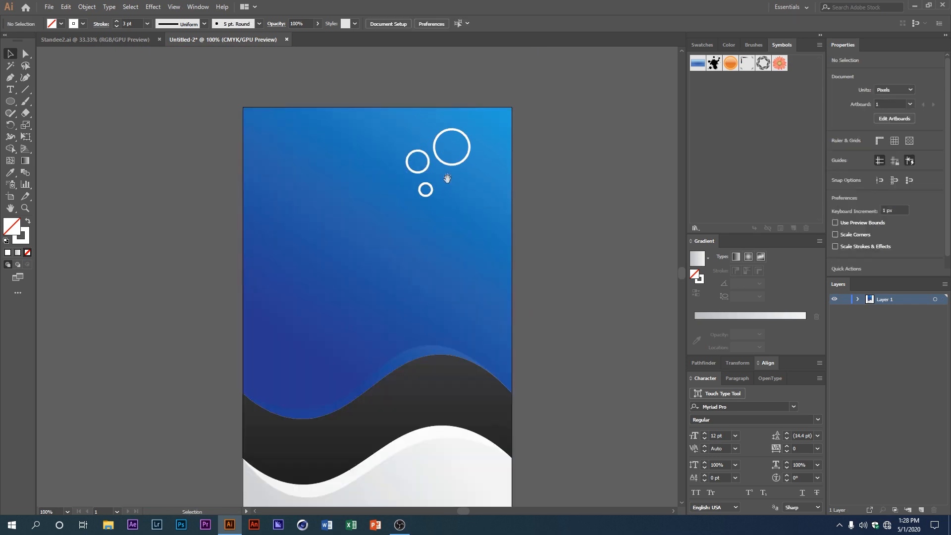
{"action": "left_click_drag", "start_coordinate": [447, 178], "coordinate": [341, 271]}
{"action": "scroll", "coordinate": [412, 169], "scroll_direction": "up", "scroll_amount": 1}
{"action": "left_click", "coordinate": [422, 179]}
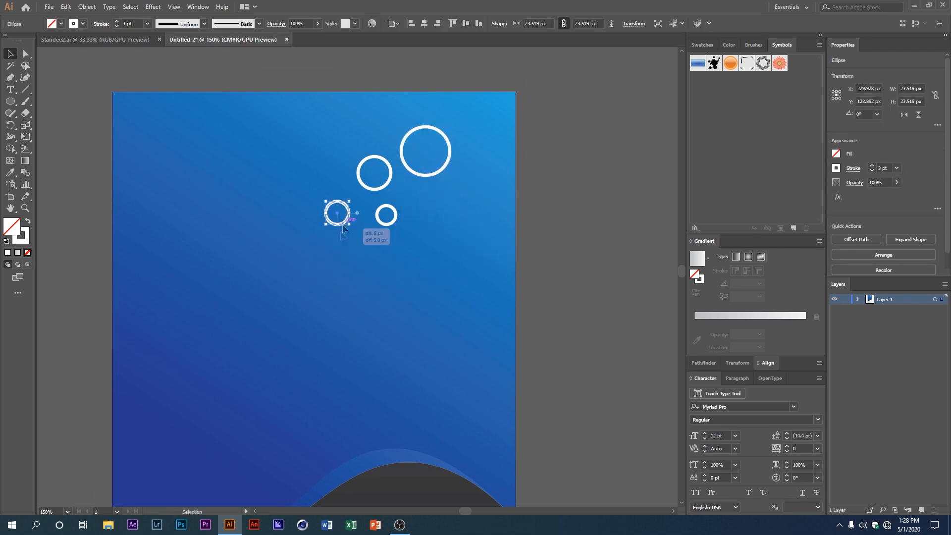
Copy a ring below the 24 px one, enlarge it to about 54 px, and place a smaller copy to its left.
{"action": "left_click_drag", "start_coordinate": [343, 225], "coordinate": [364, 295]}
{"action": "left_click_drag", "start_coordinate": [365, 295], "coordinate": [423, 213]}
{"action": "left_click_drag", "start_coordinate": [377, 205], "coordinate": [316, 211]}
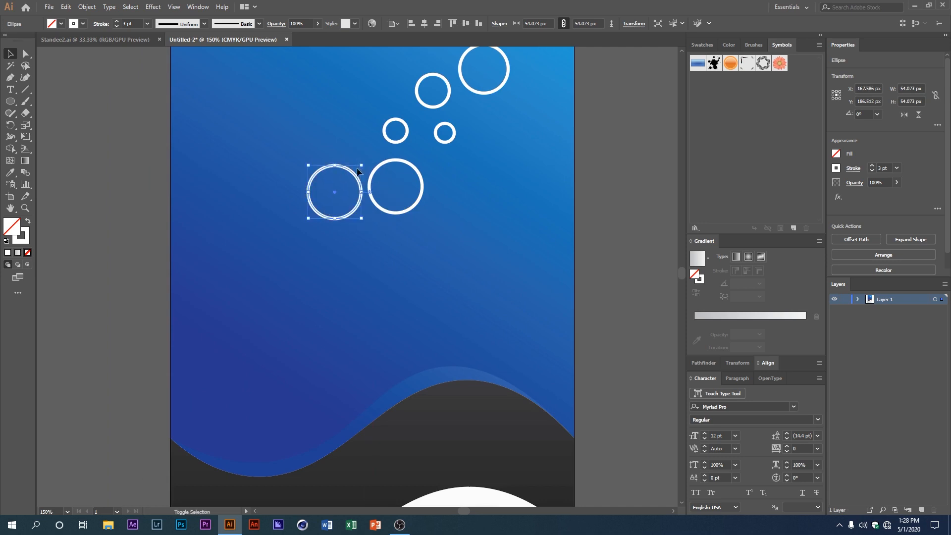
{"action": "left_click_drag", "start_coordinate": [361, 166], "coordinate": [348, 177]}
Extend the ring chain diagonally to the lower-left edge of the blue area with six more copies in varied sizes.
{"action": "left_click_drag", "start_coordinate": [348, 178], "coordinate": [367, 209]}
{"action": "left_click_drag", "start_coordinate": [388, 211], "coordinate": [449, 211]}
{"action": "left_click_drag", "start_coordinate": [405, 199], "coordinate": [337, 219]}
{"action": "left_click_drag", "start_coordinate": [383, 175], "coordinate": [400, 212]}
{"action": "scroll", "coordinate": [370, 187], "scroll_direction": "down", "scroll_amount": 1}
{"action": "left_click_drag", "start_coordinate": [403, 214], "coordinate": [299, 311]}
{"action": "left_click_drag", "start_coordinate": [298, 312], "coordinate": [292, 255]}
Copy the small ring in the lower half of the chain straight down to the chain's opposite side.
{"action": "left_click", "coordinate": [287, 240]}
{"action": "key", "text": "ctrl+plus"}
{"action": "left_click_drag", "start_coordinate": [284, 240], "coordinate": [286, 263]}
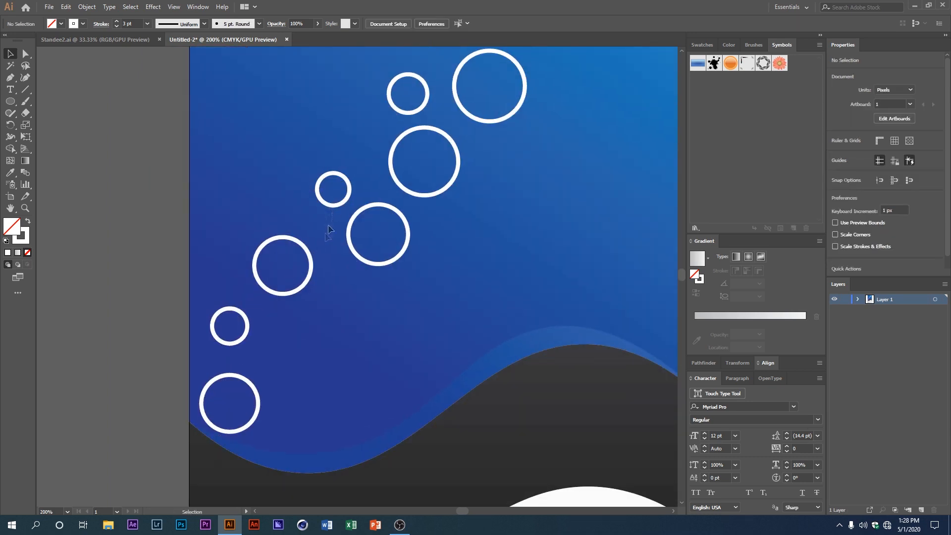
{"action": "left_click_drag", "start_coordinate": [344, 197], "coordinate": [346, 318]}
{"action": "key", "text": "ctrl+minus"}
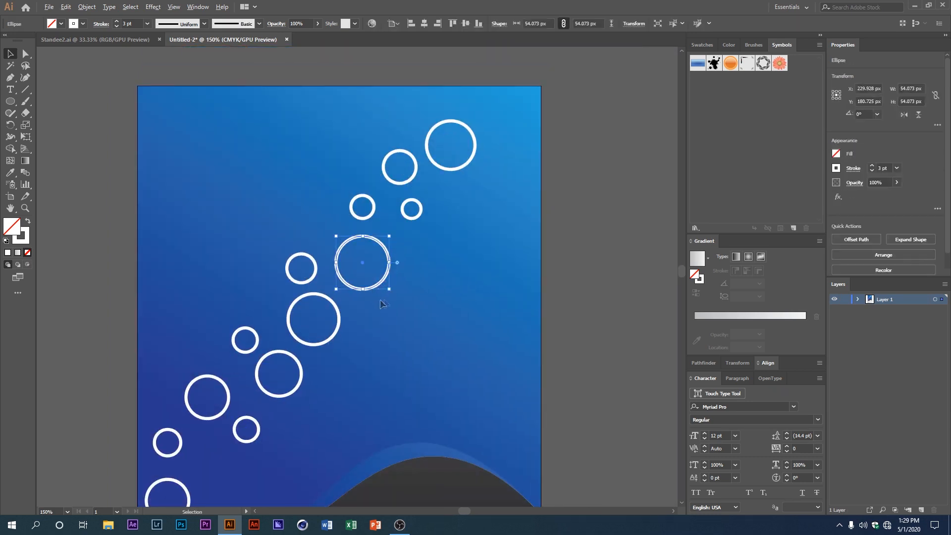
Shrink the selected 54 px ring in the middle of the chain to a medium size.
{"action": "left_click_drag", "start_coordinate": [406, 274], "coordinate": [337, 342]}
{"action": "left_click", "coordinate": [324, 336]}
{"action": "left_click_drag", "start_coordinate": [397, 320], "coordinate": [371, 371]}
Extend the ring chain to the upper-right corner of the blue area with copies of the 19 px ring and the medium ring beside it.
{"action": "left_click", "coordinate": [377, 317]}
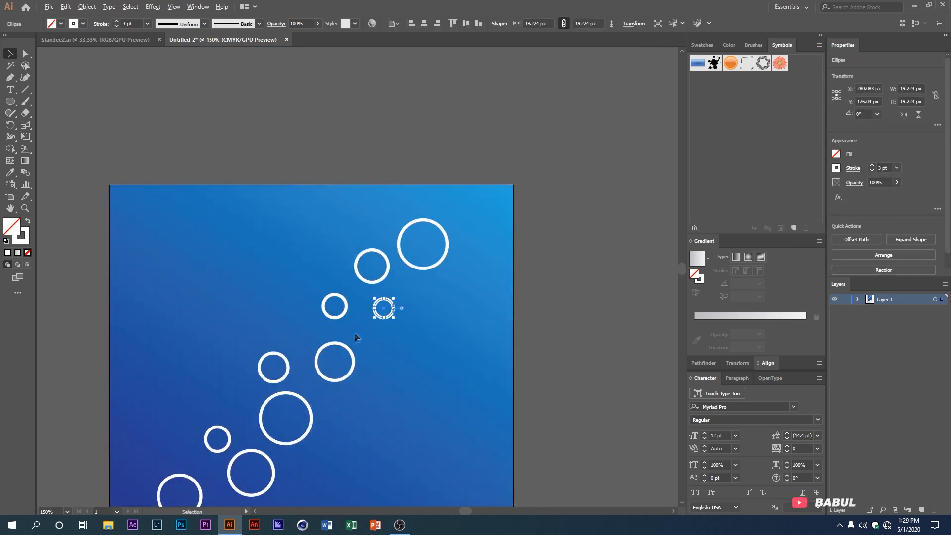
{"action": "left_click_drag", "start_coordinate": [391, 302], "coordinate": [449, 197]}
{"action": "left_click_drag", "start_coordinate": [388, 267], "coordinate": [352, 334]}
{"action": "left_click", "coordinate": [528, 187]}
Copy a small ring into the gap near the chain's lower-left end, between the existing small rings and the large end ring.
{"action": "scroll", "coordinate": [528, 187], "scroll_direction": "down", "scroll_amount": 3}
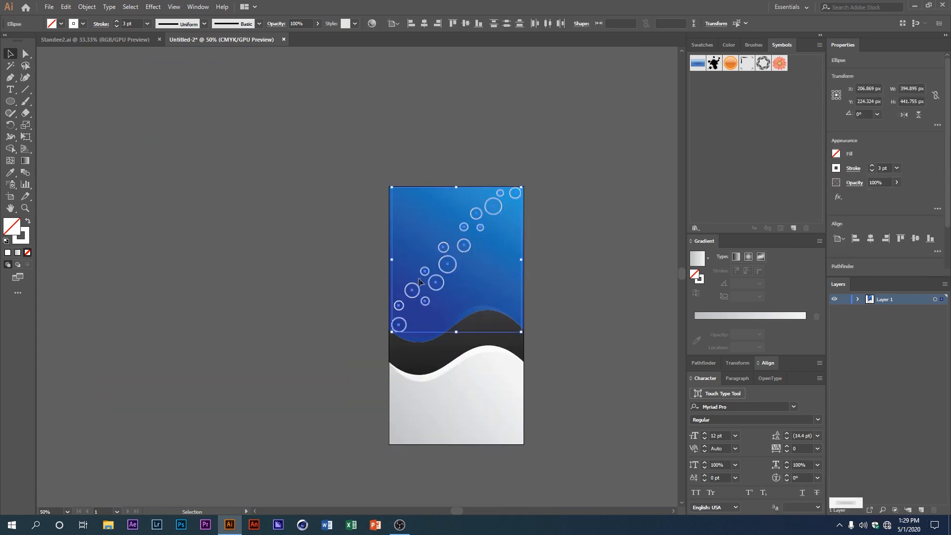
{"action": "scroll", "coordinate": [396, 329], "scroll_direction": "up", "scroll_amount": 2}
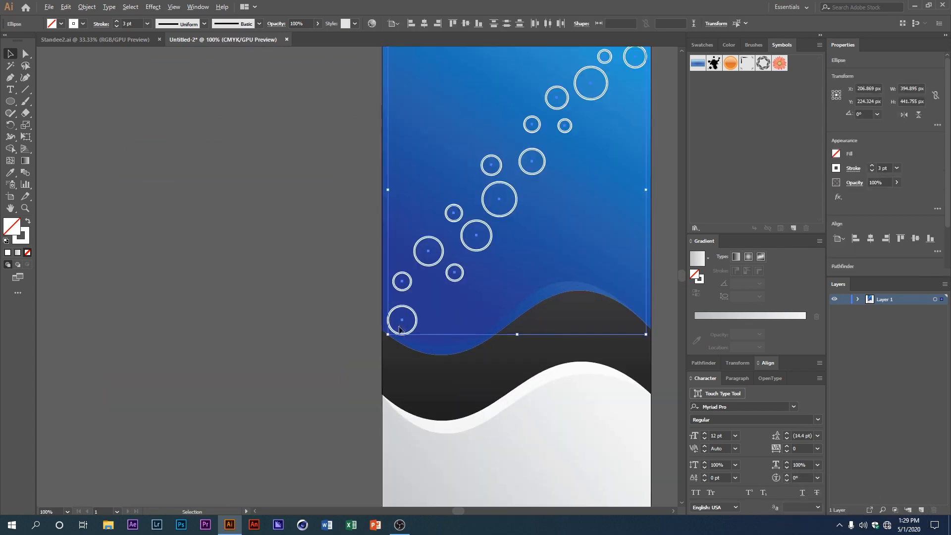
{"action": "left_click", "coordinate": [398, 328]}
{"action": "left_click_drag", "start_coordinate": [450, 221], "coordinate": [436, 298]}
{"action": "left_click", "coordinate": [362, 286]}
{"action": "scroll", "coordinate": [350, 280], "scroll_direction": "down", "scroll_amount": 1}
{"action": "left_click_drag", "start_coordinate": [364, 263], "coordinate": [328, 313]}
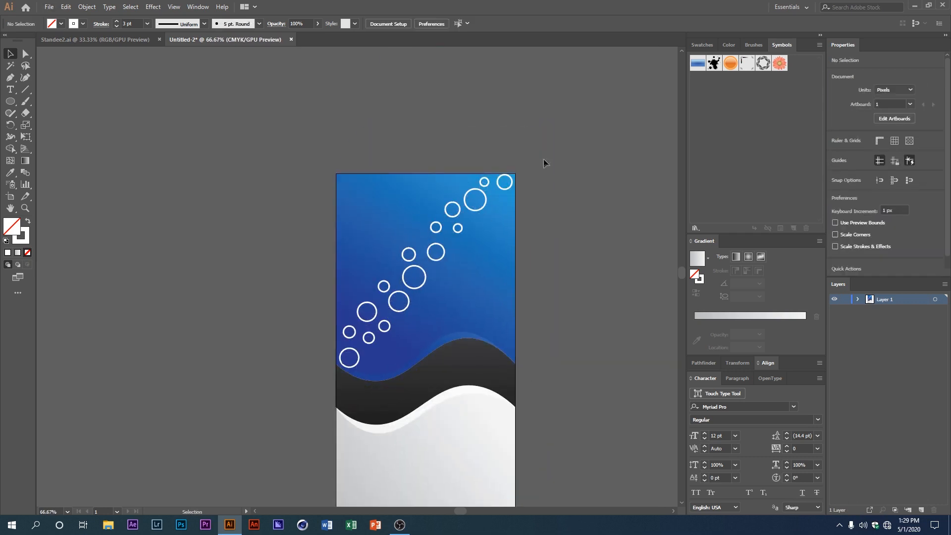
Set all rings of the chain to the Soft Light blend mode with 26% opacity.
{"action": "left_click_drag", "start_coordinate": [304, 401], "coordinate": [303, 401]}
{"action": "scroll", "coordinate": [363, 333], "scroll_direction": "up", "scroll_amount": 1}
{"action": "left_click_drag", "start_coordinate": [351, 301], "coordinate": [298, 357]}
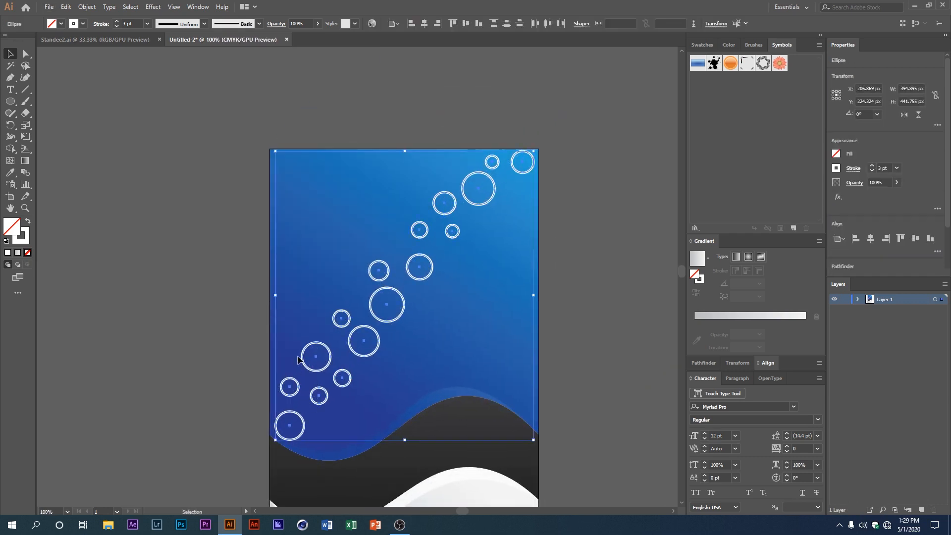
{"action": "left_click", "coordinate": [276, 23]}
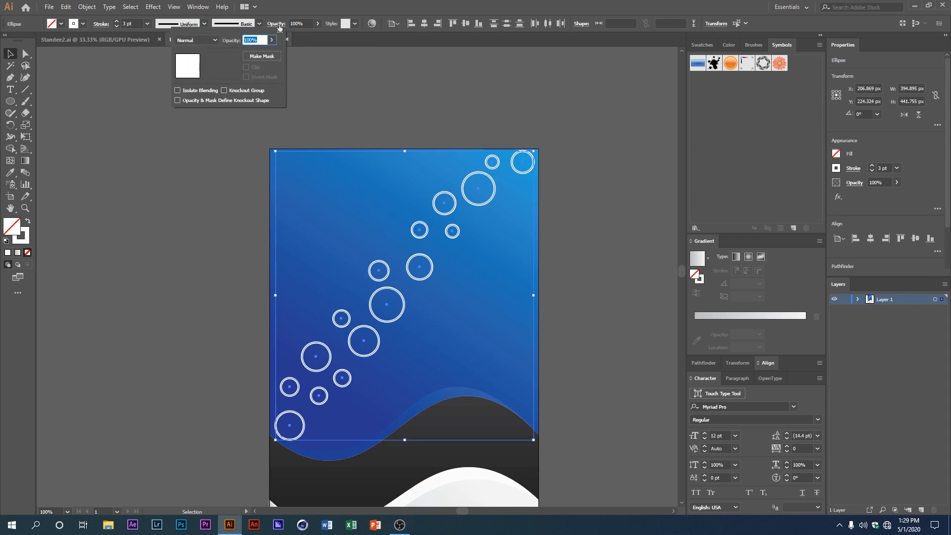
{"action": "left_click", "coordinate": [216, 42]}
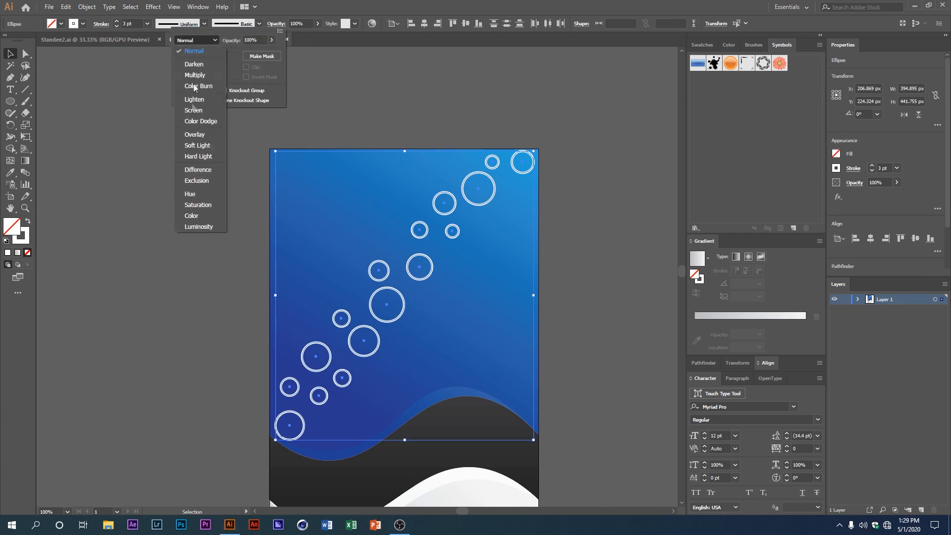
{"action": "left_click", "coordinate": [198, 145]}
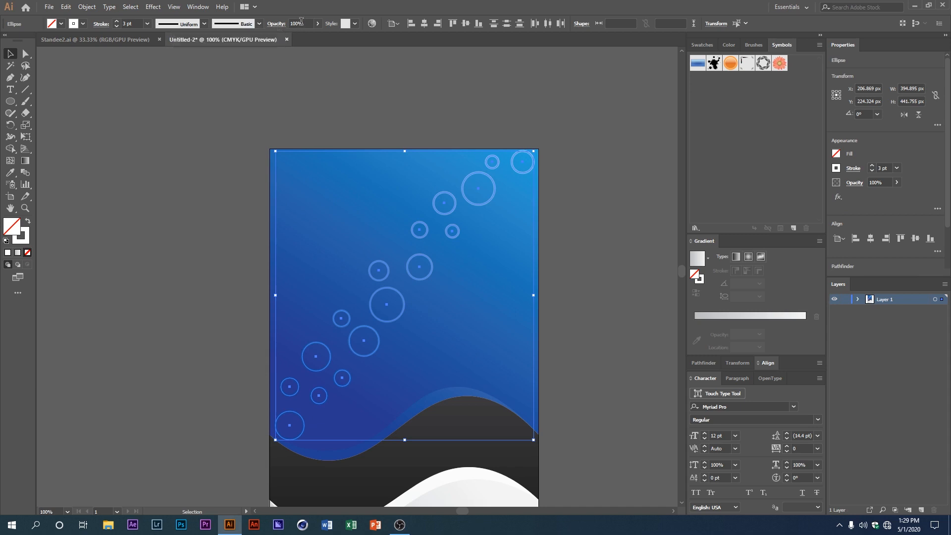
{"action": "left_click", "coordinate": [302, 23]}
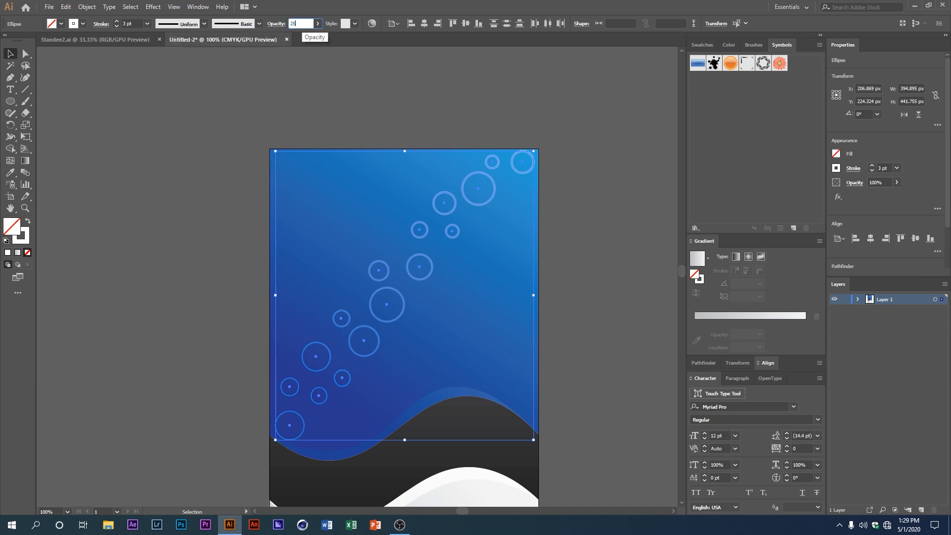
{"action": "key", "text": "Return"}
{"action": "left_click", "coordinate": [98, 223]}
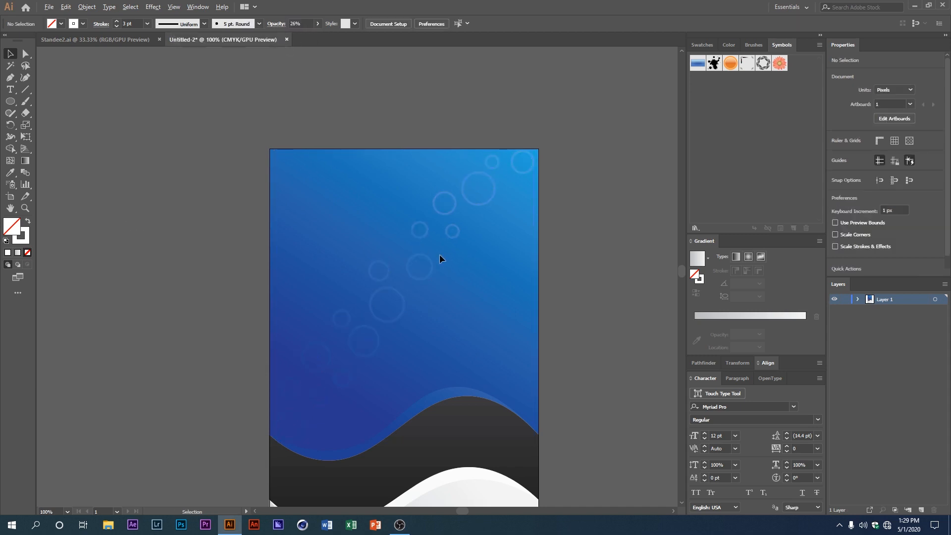
Examine how the faded rings look against the blue gradient, both up close and across the whole banner.
{"action": "scroll", "coordinate": [439, 262], "scroll_direction": "up", "scroll_amount": 1}
{"action": "left_click_drag", "start_coordinate": [435, 244], "coordinate": [382, 287]}
{"action": "scroll", "coordinate": [401, 286], "scroll_direction": "down", "scroll_amount": 1}
{"action": "left_click_drag", "start_coordinate": [388, 320], "coordinate": [416, 237]}
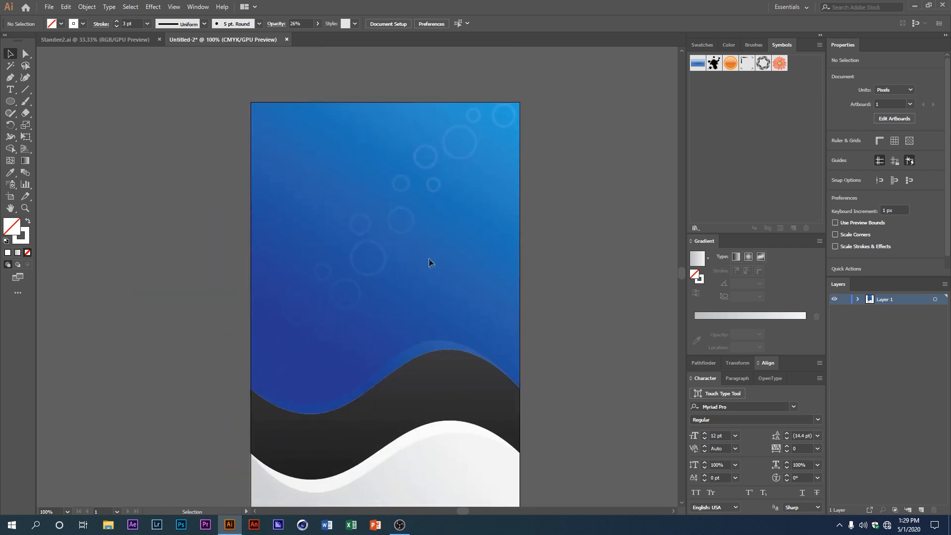
{"action": "scroll", "coordinate": [429, 262], "scroll_direction": "down", "scroll_amount": 2}
{"action": "scroll", "coordinate": [430, 236], "scroll_direction": "up", "scroll_amount": 1}
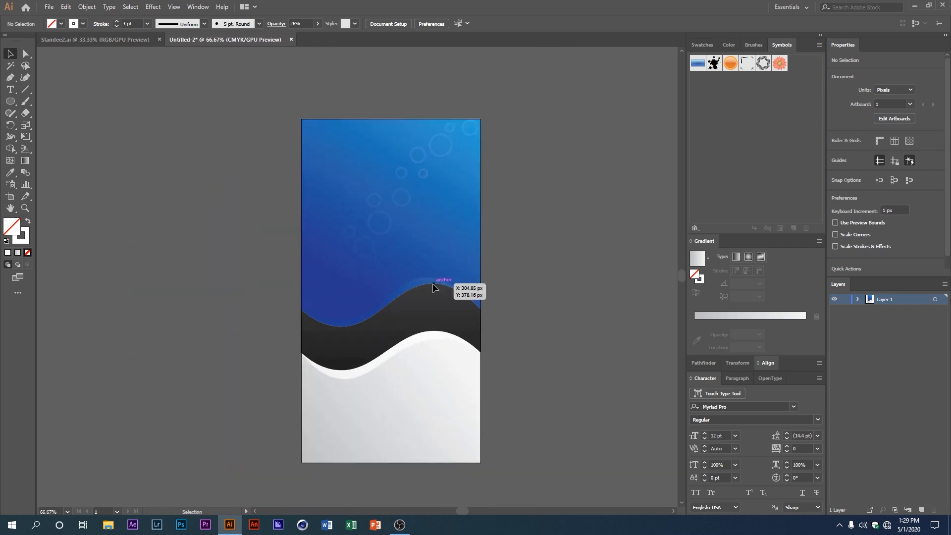
{"action": "scroll", "coordinate": [352, 235], "scroll_direction": "up", "scroll_amount": 1}
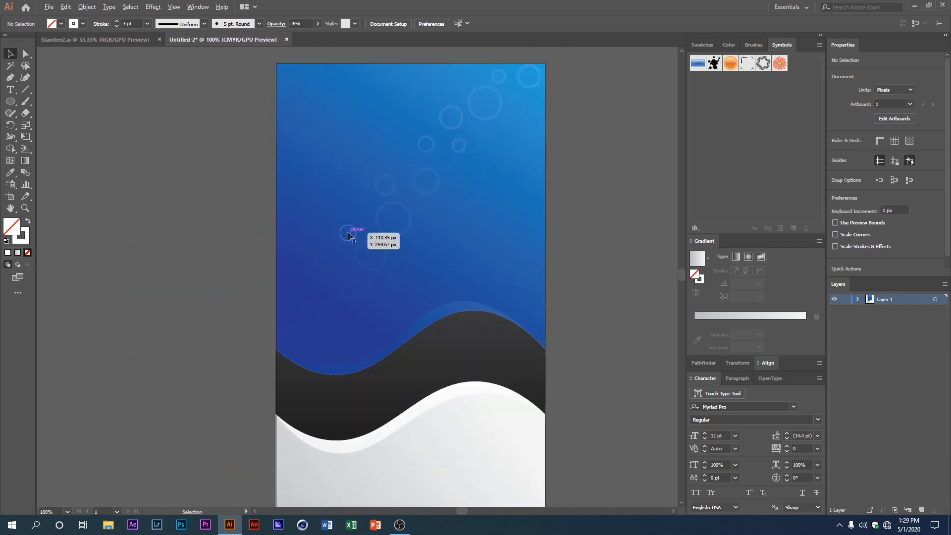
{"action": "left_click_drag", "start_coordinate": [350, 234], "coordinate": [310, 227]}
{"action": "scroll", "coordinate": [316, 204], "scroll_direction": "down", "scroll_amount": 1}
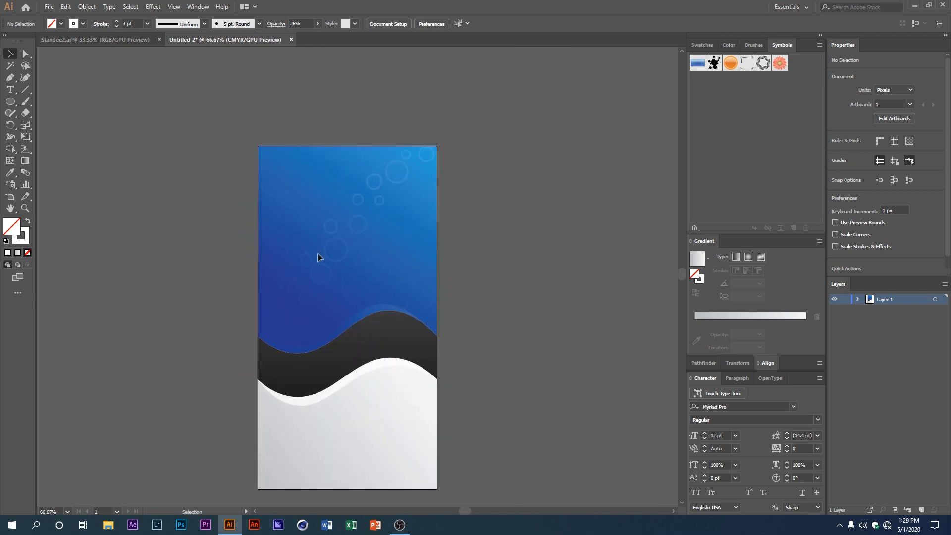
{"action": "scroll", "coordinate": [318, 257], "scroll_direction": "up", "scroll_amount": 1}
{"action": "scroll", "coordinate": [314, 261], "scroll_direction": "down", "scroll_amount": 1}
{"action": "scroll", "coordinate": [314, 255], "scroll_direction": "up", "scroll_amount": 2}
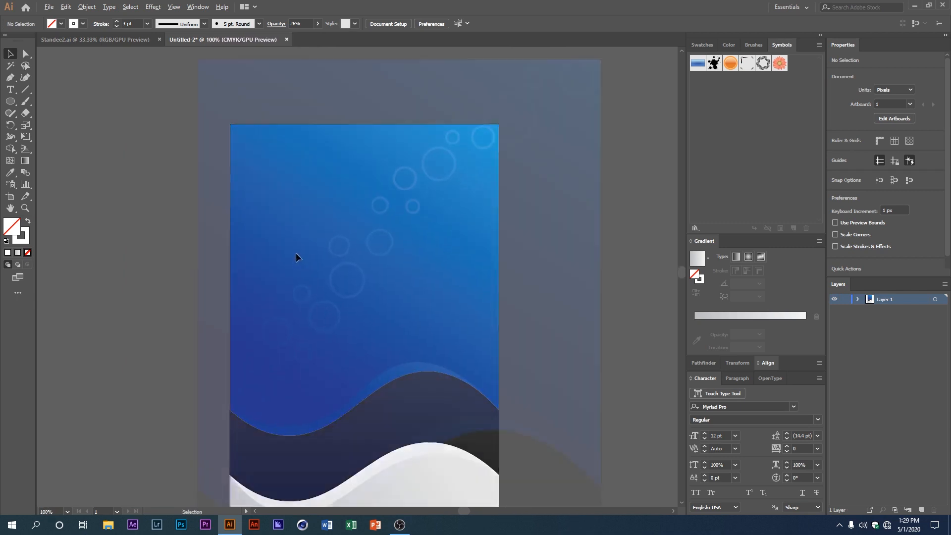
Add a text frame about 173 × 75 px on the left of the blue area, keeping only the word Lorem from the placeholder text.
{"action": "left_click", "coordinate": [10, 90]}
{"action": "left_click_drag", "start_coordinate": [227, 181], "coordinate": [256, 188]}
{"action": "key", "text": "BackSpace"}
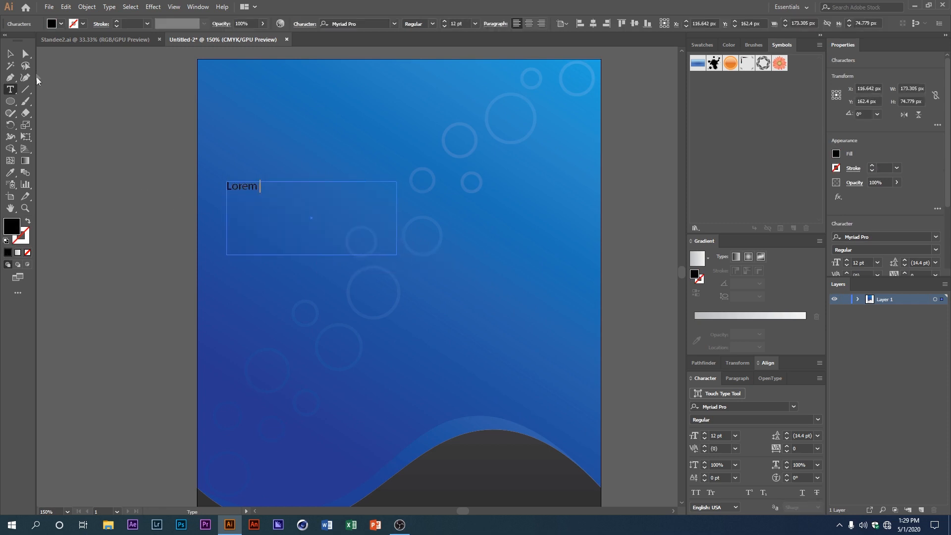
Format the Lorem text at 60 pt in all caps and widen its frame to about 188 px so the whole word fits.
{"action": "key", "text": "ctrl+a"}
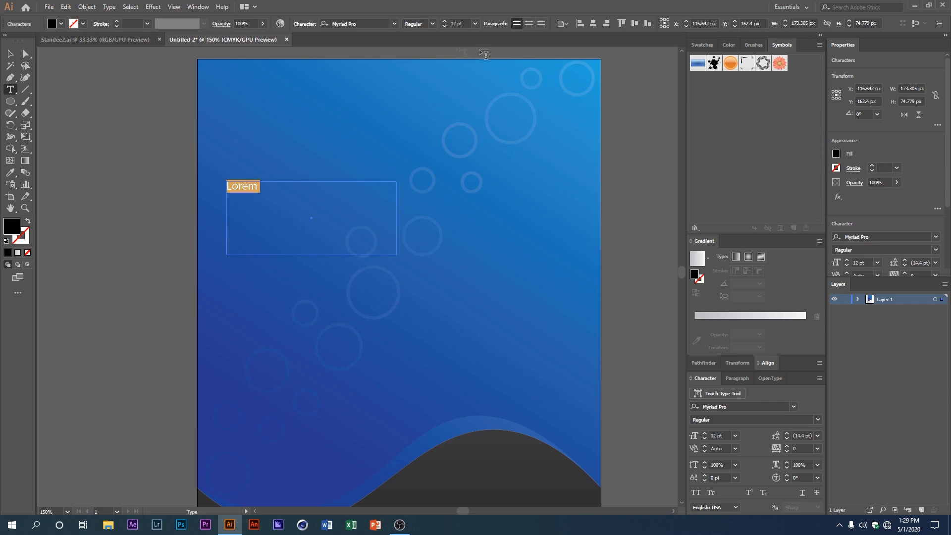
{"action": "left_click", "coordinate": [445, 22]}
{"action": "left_click", "coordinate": [474, 24]}
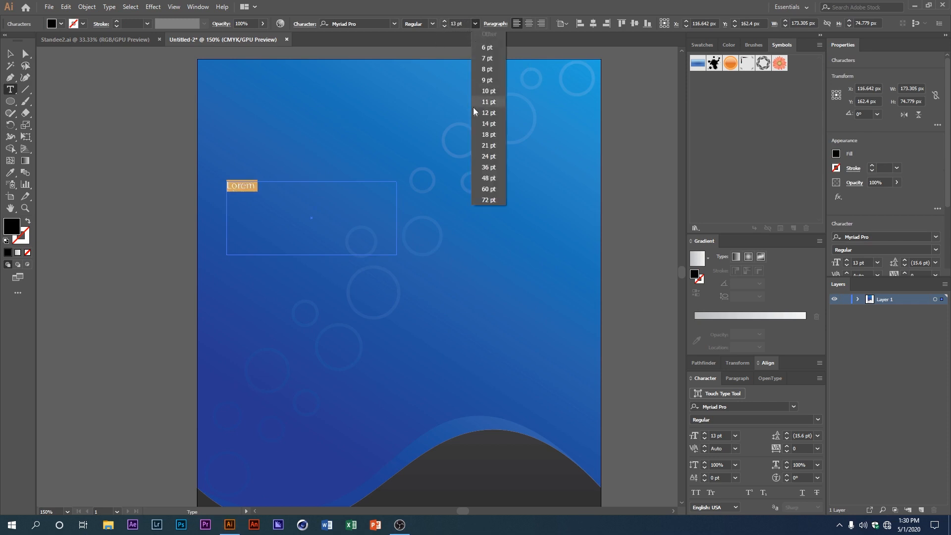
{"action": "left_click", "coordinate": [488, 189]}
{"action": "left_click", "coordinate": [696, 492]}
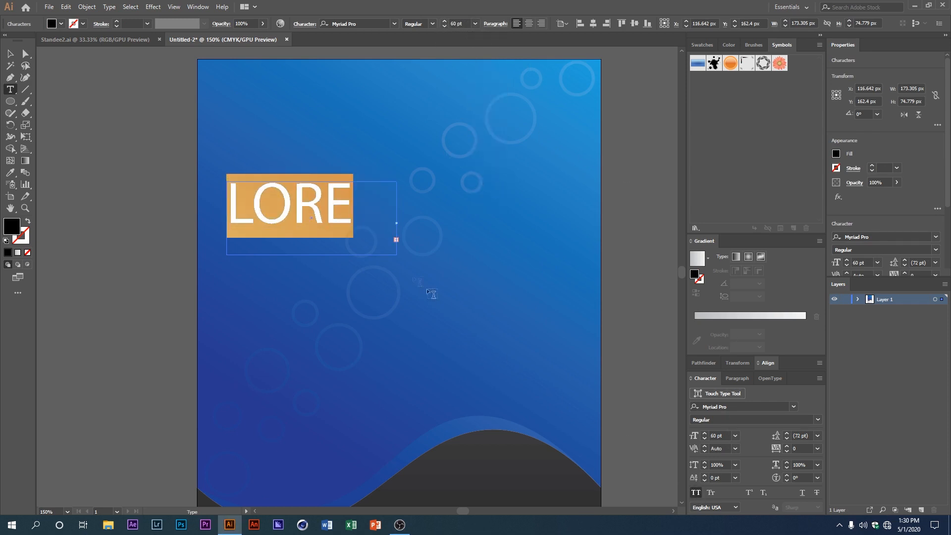
{"action": "left_click", "coordinate": [10, 53]}
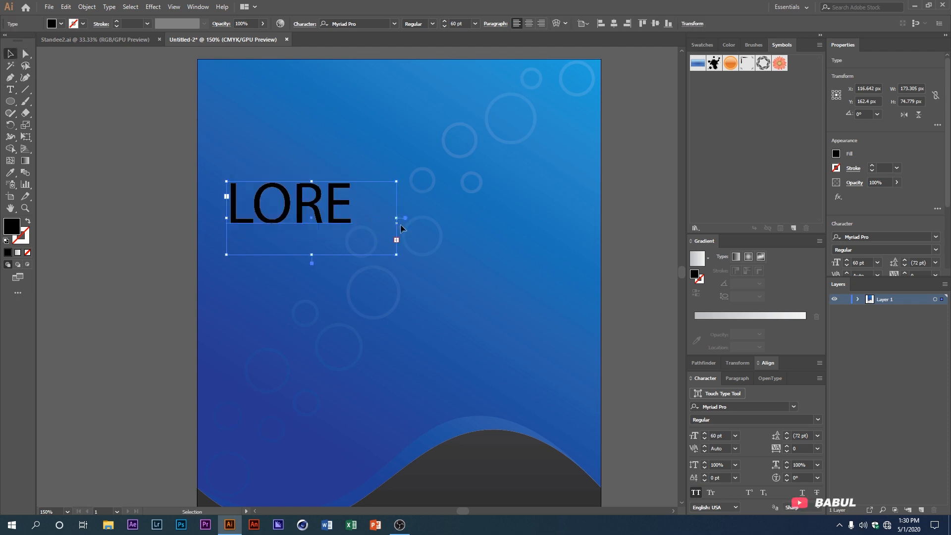
{"action": "left_click_drag", "start_coordinate": [397, 222], "coordinate": [411, 219]}
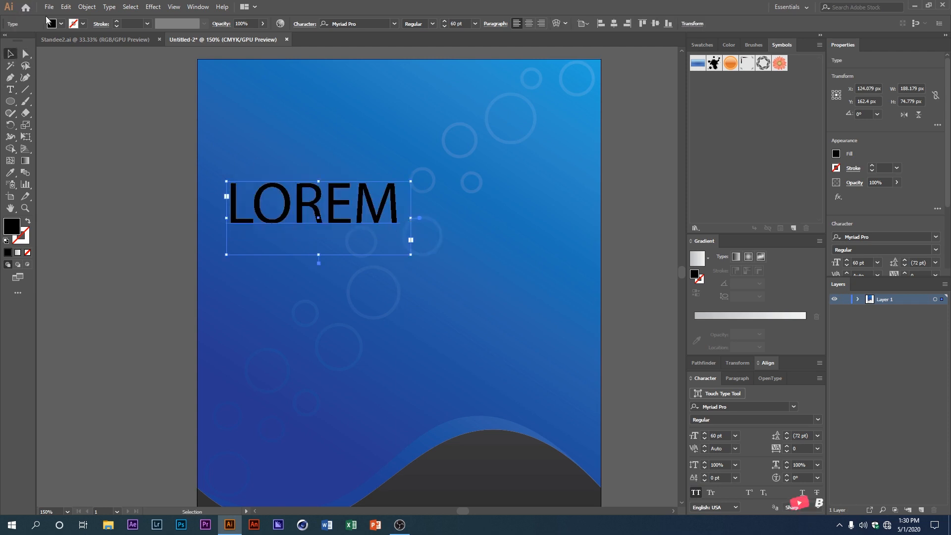
Fill the LOREM heading with white.
{"action": "left_click", "coordinate": [61, 23]}
{"action": "left_click", "coordinate": [20, 41]}
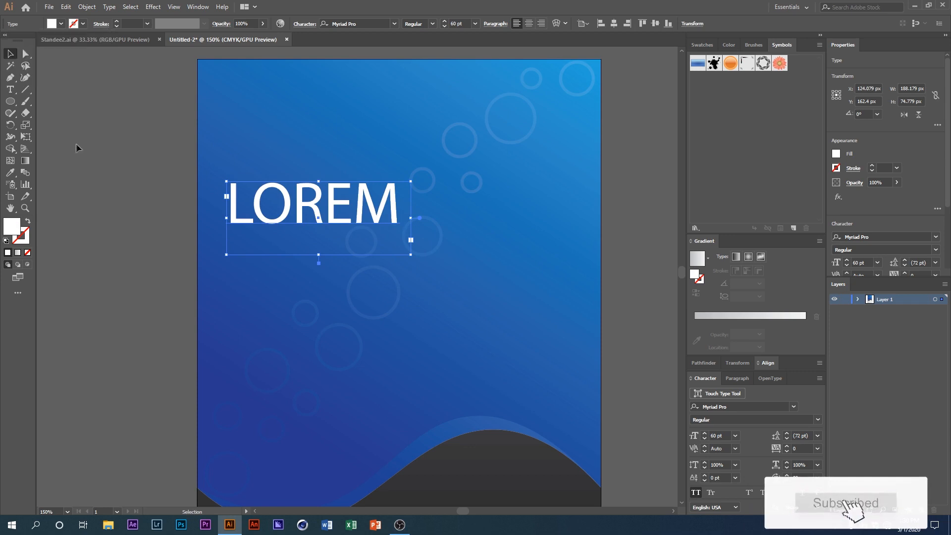
{"action": "left_click", "coordinate": [133, 179]}
{"action": "scroll", "coordinate": [172, 195], "scroll_direction": "up", "scroll_amount": 1}
{"action": "left_click_drag", "start_coordinate": [259, 202], "coordinate": [218, 227]}
{"action": "scroll", "coordinate": [253, 240], "scroll_direction": "down", "scroll_amount": 1}
{"action": "left_click_drag", "start_coordinate": [291, 230], "coordinate": [286, 212]}
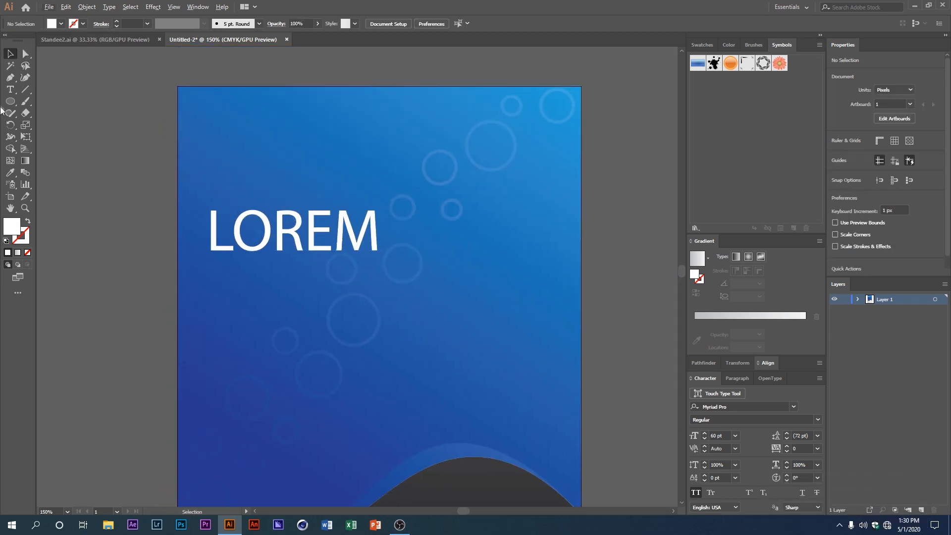
{"action": "left_click", "coordinate": [10, 89]}
{"action": "left_click_drag", "start_coordinate": [220, 271], "coordinate": [316, 301]}
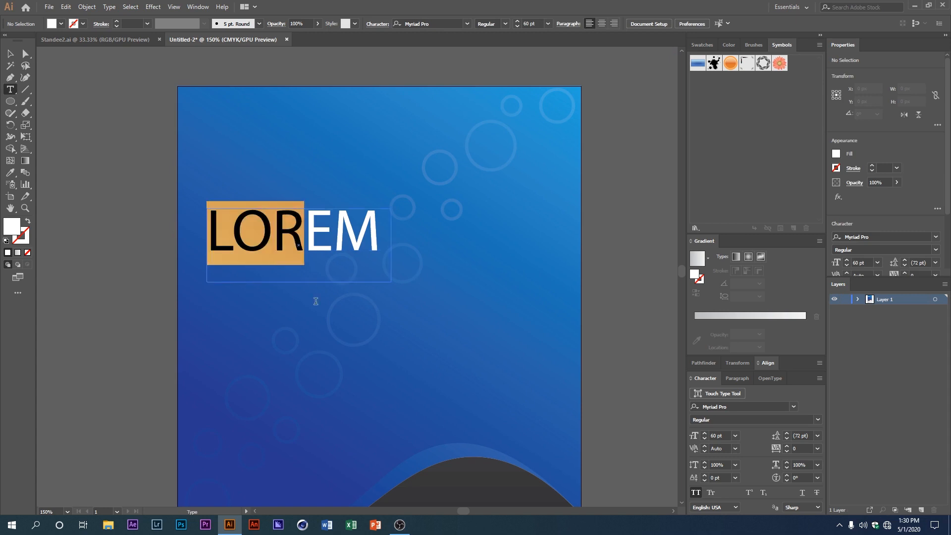
{"action": "left_click", "coordinate": [278, 299]}
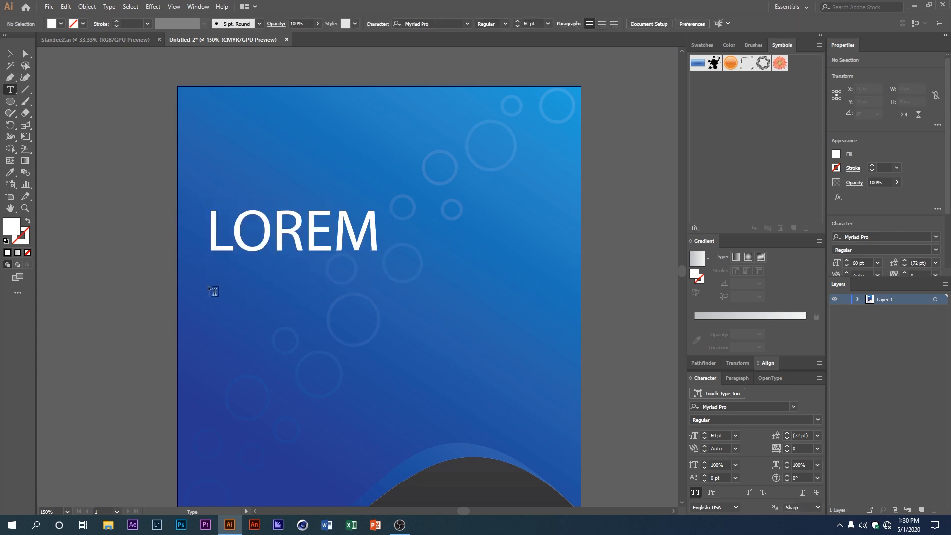
{"action": "left_click_drag", "start_coordinate": [209, 288], "coordinate": [369, 312]}
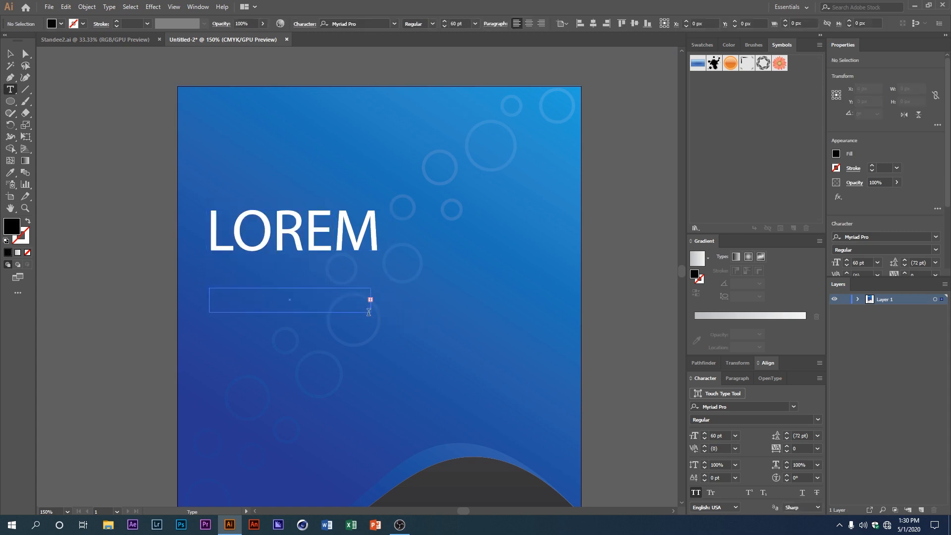
{"action": "left_click", "coordinate": [476, 24]}
{"action": "left_click", "coordinate": [484, 79]}
{"action": "left_click", "coordinate": [306, 159], "text": "ctrl"}
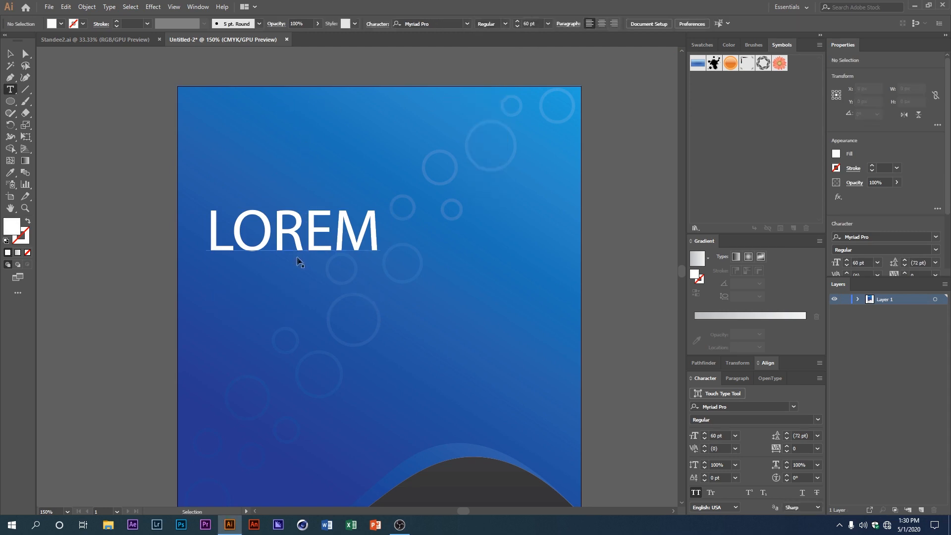
Add an 18 pt text frame about 185 × 30 px below the LOREM heading, trimming its placeholder text to IPSUM DOLOR.
{"action": "left_click", "coordinate": [547, 24]}
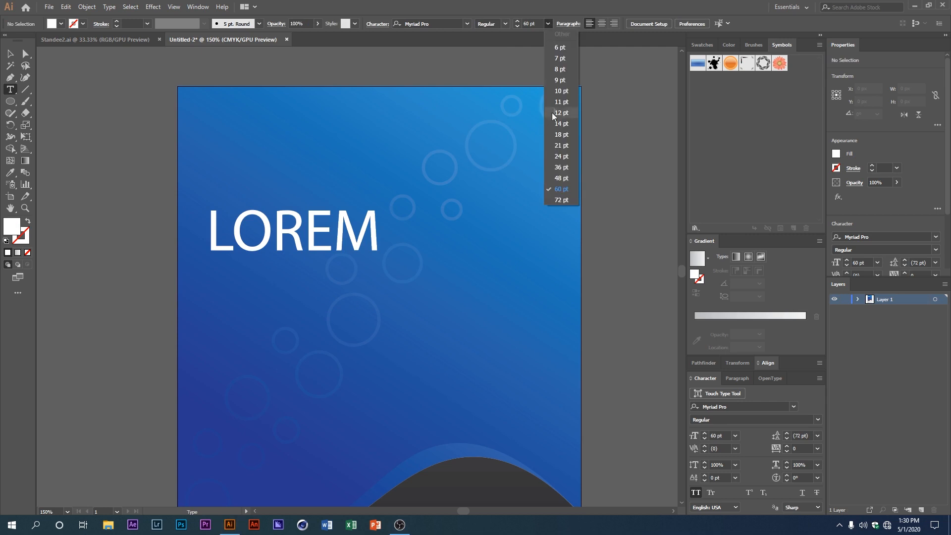
{"action": "left_click", "coordinate": [558, 134]}
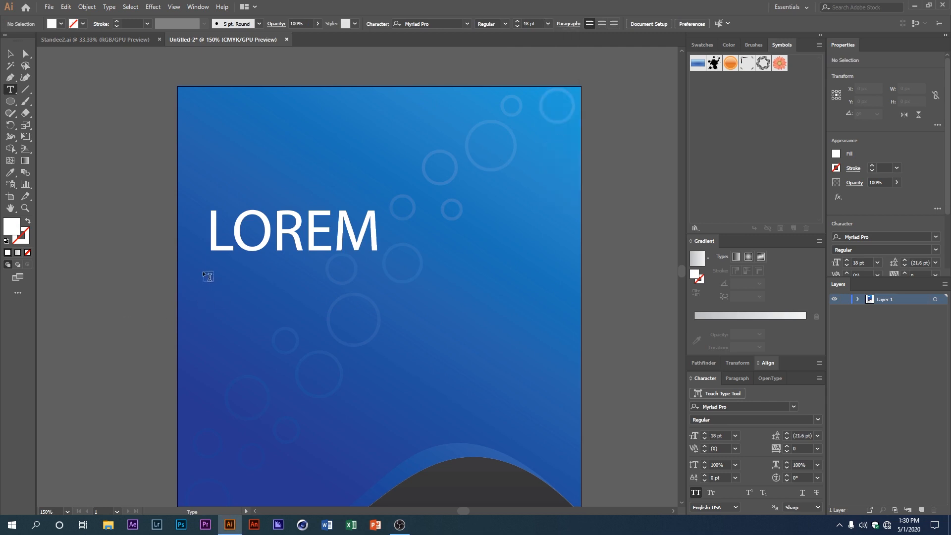
{"action": "left_click_drag", "start_coordinate": [203, 271], "coordinate": [384, 299]}
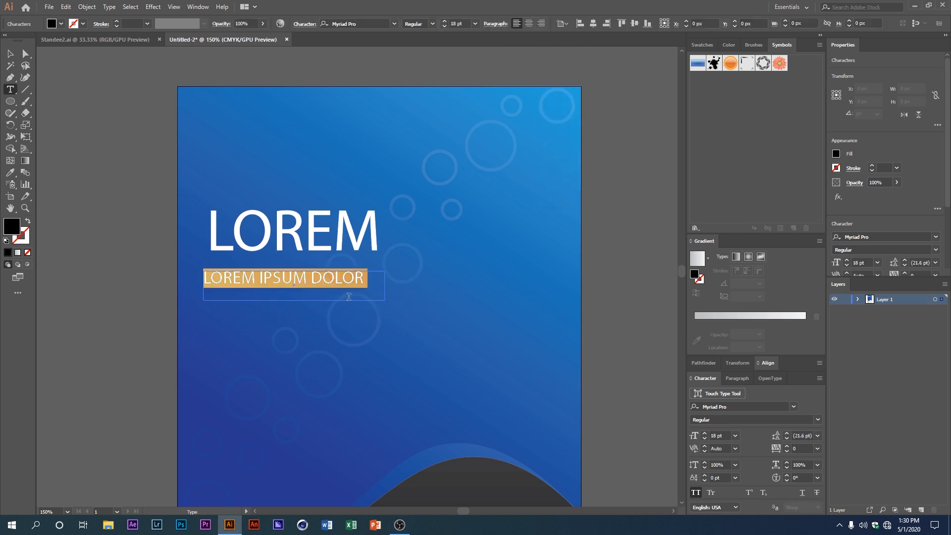
{"action": "left_click_drag", "start_coordinate": [255, 279], "coordinate": [54, 291]}
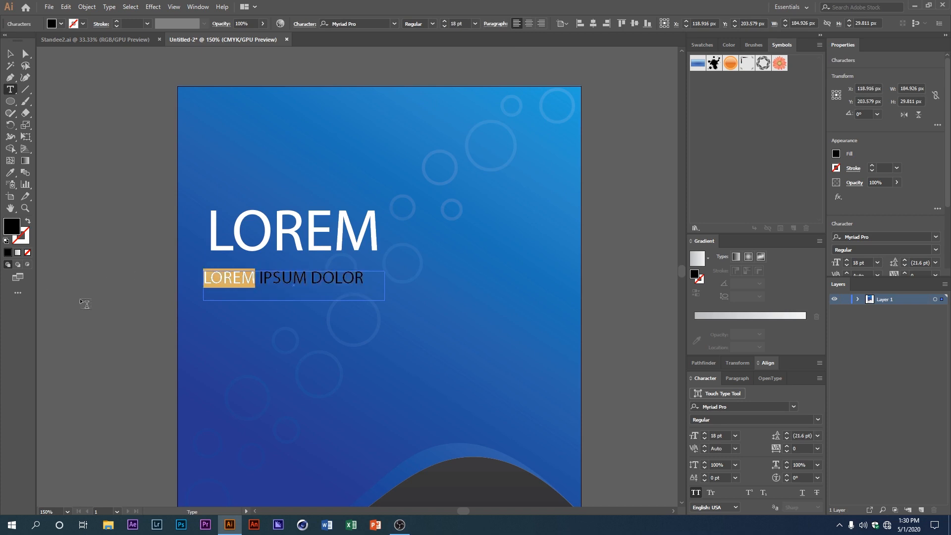
{"action": "key", "text": "Delete"}
{"action": "key", "text": "Delete"}
{"action": "key", "text": "Escape"}
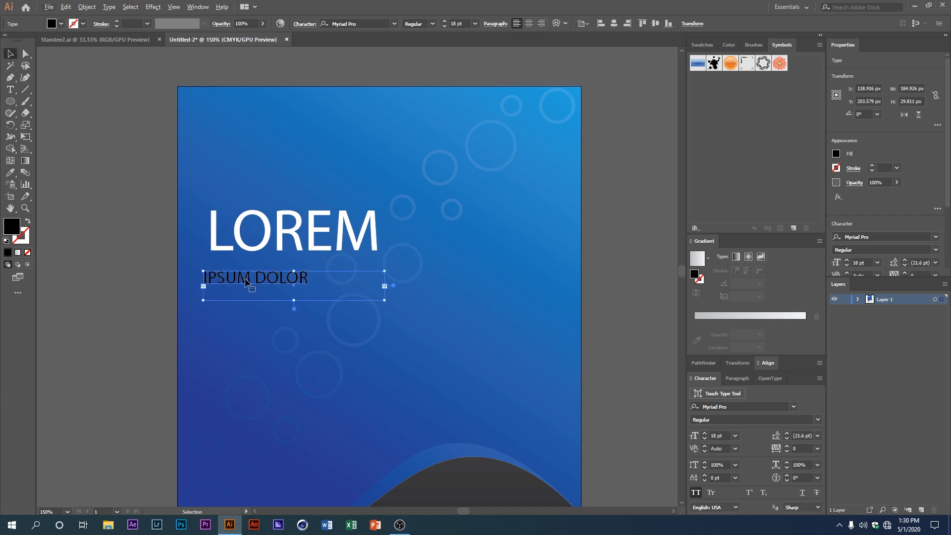
Move the IPSUM DOLOR text directly under LOREM, aligned with its left edge, and fill it with white.
{"action": "left_click_drag", "start_coordinate": [246, 281], "coordinate": [253, 273]}
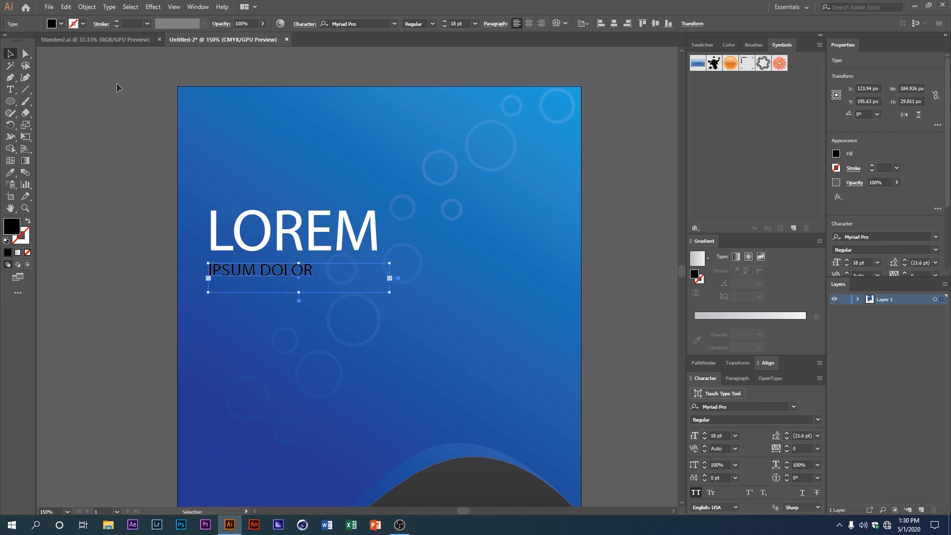
{"action": "left_click", "coordinate": [61, 24]}
{"action": "left_click", "coordinate": [20, 42]}
Fine-tune the IPSUM DOLOR line's position by moving it up closer to the LOREM heading.
{"action": "scroll", "coordinate": [232, 273], "scroll_direction": "up", "scroll_amount": 4}
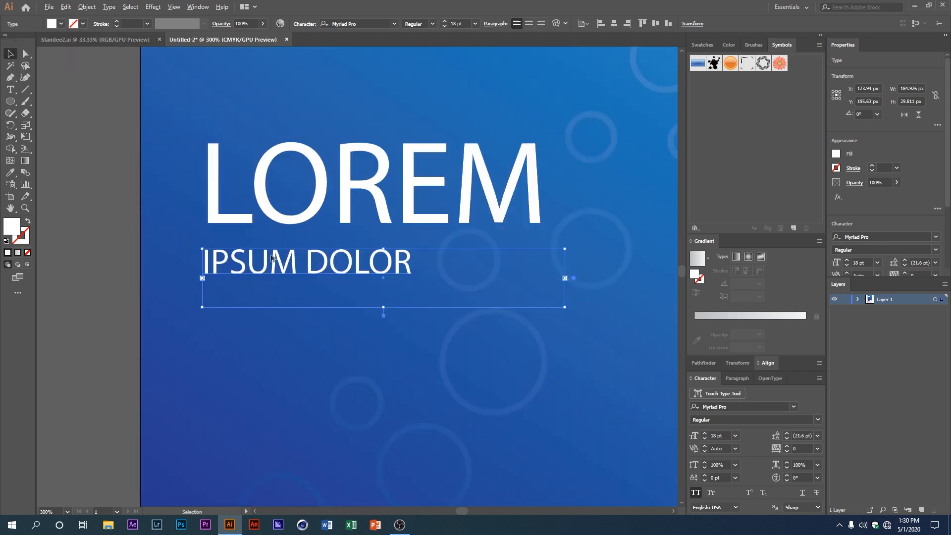
{"action": "left_click_drag", "start_coordinate": [279, 252], "coordinate": [286, 224]}
{"action": "scroll", "coordinate": [130, 220], "scroll_direction": "down", "scroll_amount": 3}
{"action": "left_click", "coordinate": [75, 243]}
{"action": "scroll", "coordinate": [129, 244], "scroll_direction": "down", "scroll_amount": 3}
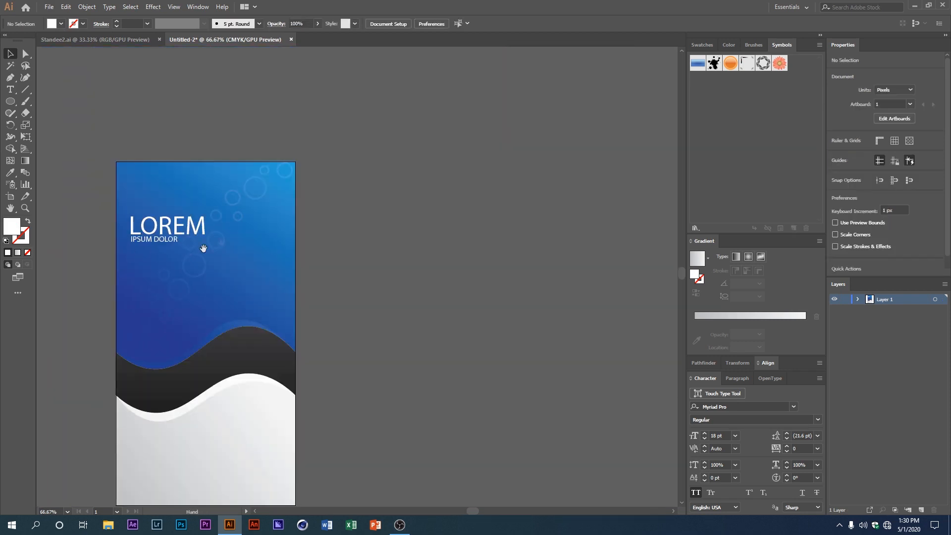
Look over the banner up close and as a whole to check the heading text's size and placement.
{"action": "left_click_drag", "start_coordinate": [203, 248], "coordinate": [174, 234]}
{"action": "scroll", "coordinate": [130, 230], "scroll_direction": "up", "scroll_amount": 1}
{"action": "left_click", "coordinate": [115, 233]}
{"action": "scroll", "coordinate": [125, 235], "scroll_direction": "down", "scroll_amount": 1}
{"action": "scroll", "coordinate": [141, 235], "scroll_direction": "up", "scroll_amount": 4}
{"action": "scroll", "coordinate": [94, 220], "scroll_direction": "down", "scroll_amount": 3}
{"action": "left_click", "coordinate": [82, 238]}
{"action": "scroll", "coordinate": [191, 244], "scroll_direction": "down", "scroll_amount": 2}
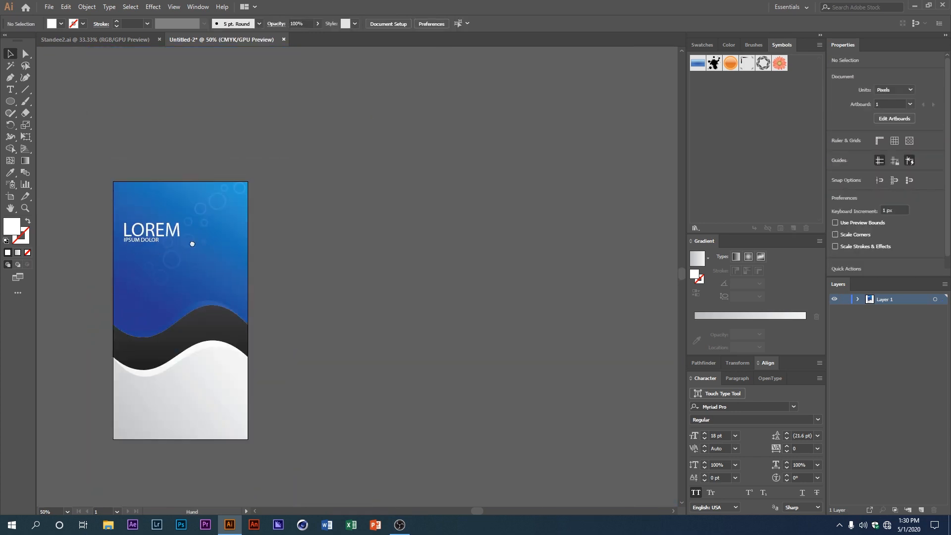
Enlarge the LOREM and IPSUM DOLOR texts together to about 223 × 91 px and place them slightly in from the banner's left edge.
{"action": "scroll", "coordinate": [205, 244], "scroll_direction": "up", "scroll_amount": 1}
{"action": "left_click", "coordinate": [169, 229]}
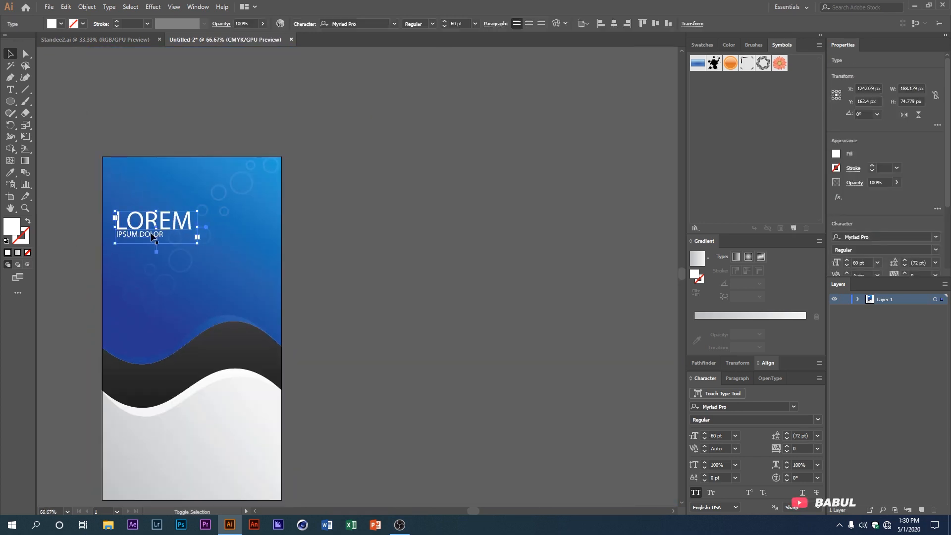
{"action": "right_click", "coordinate": [150, 233]}
{"action": "left_click", "coordinate": [150, 233]}
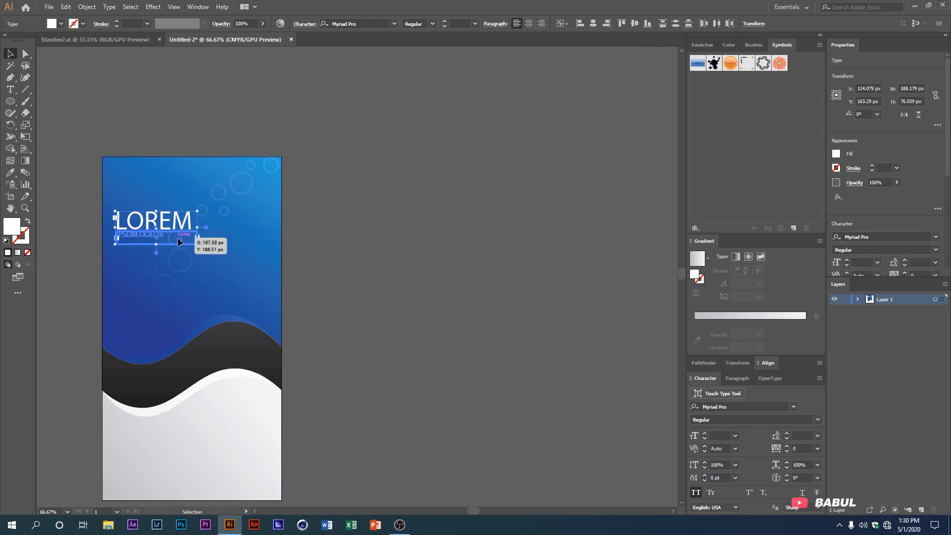
{"action": "left_click_drag", "start_coordinate": [197, 244], "coordinate": [206, 253]}
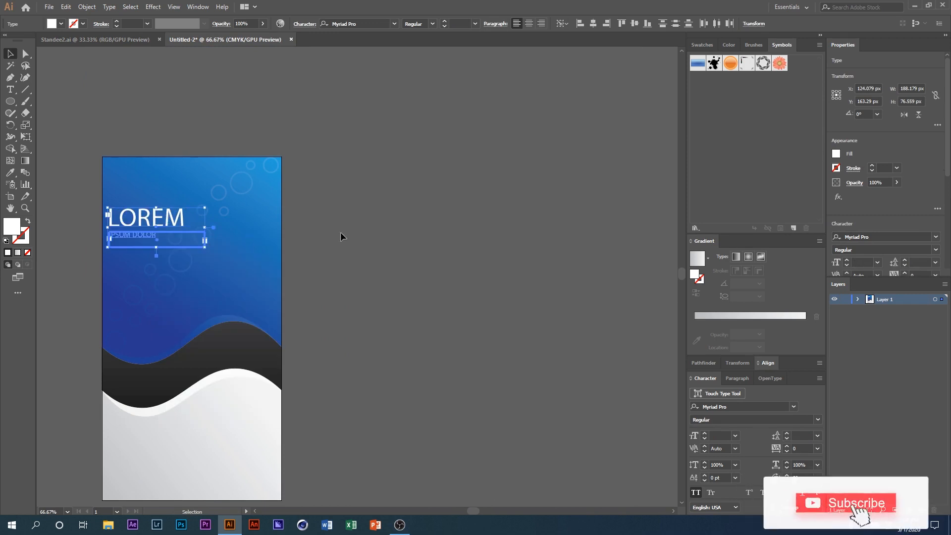
{"action": "scroll", "coordinate": [139, 228], "scroll_direction": "up", "scroll_amount": 2}
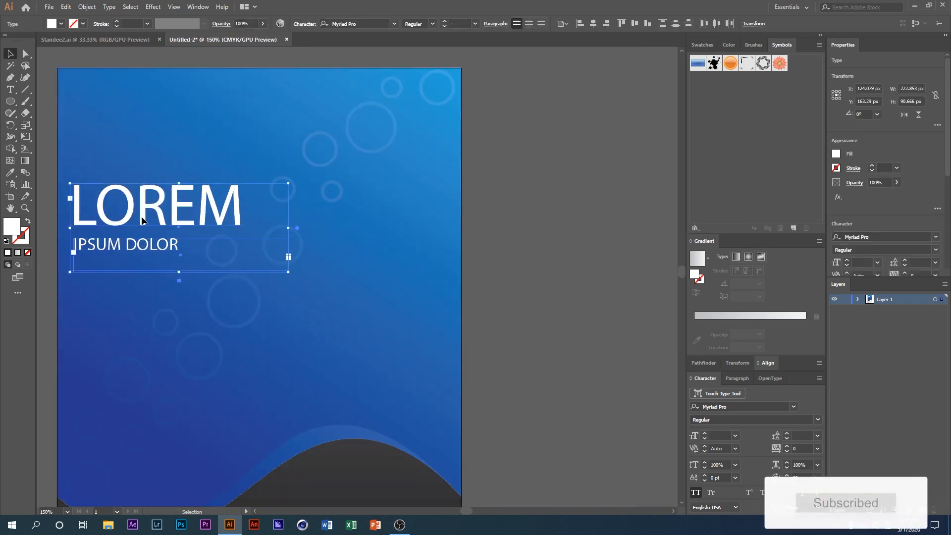
{"action": "left_click_drag", "start_coordinate": [144, 221], "coordinate": [153, 221]}
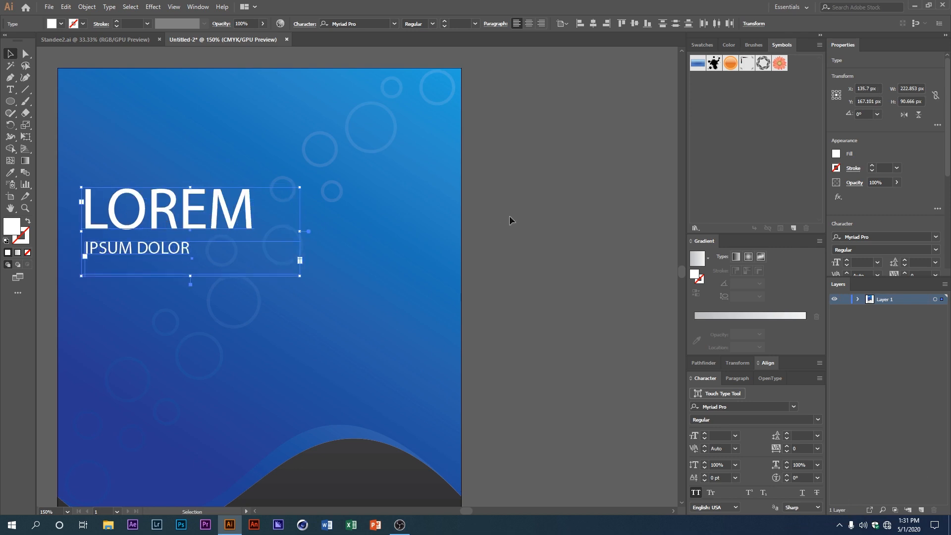
{"action": "left_click", "coordinate": [509, 217]}
Add an 11 pt placeholder text frame about 393 × 66 px along the banner's bottom edge and center it horizontally.
{"action": "scroll", "coordinate": [539, 221], "scroll_direction": "down", "scroll_amount": 2}
{"action": "left_click_drag", "start_coordinate": [477, 281], "coordinate": [420, 271]}
{"action": "scroll", "coordinate": [427, 246], "scroll_direction": "up", "scroll_amount": 1}
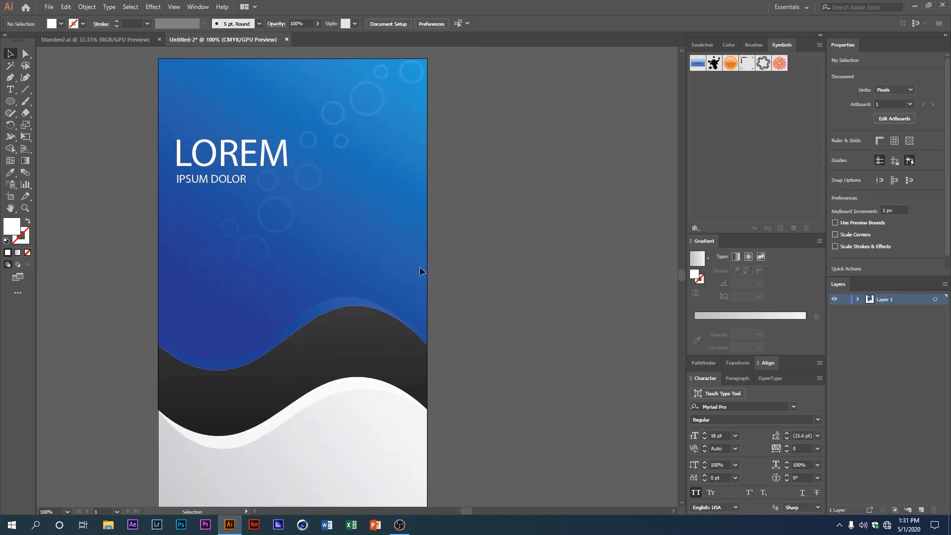
{"action": "scroll", "coordinate": [426, 248], "scroll_direction": "down", "scroll_amount": 2}
{"action": "scroll", "coordinate": [408, 324], "scroll_direction": "down", "scroll_amount": 1}
{"action": "scroll", "coordinate": [395, 269], "scroll_direction": "down", "scroll_amount": 2}
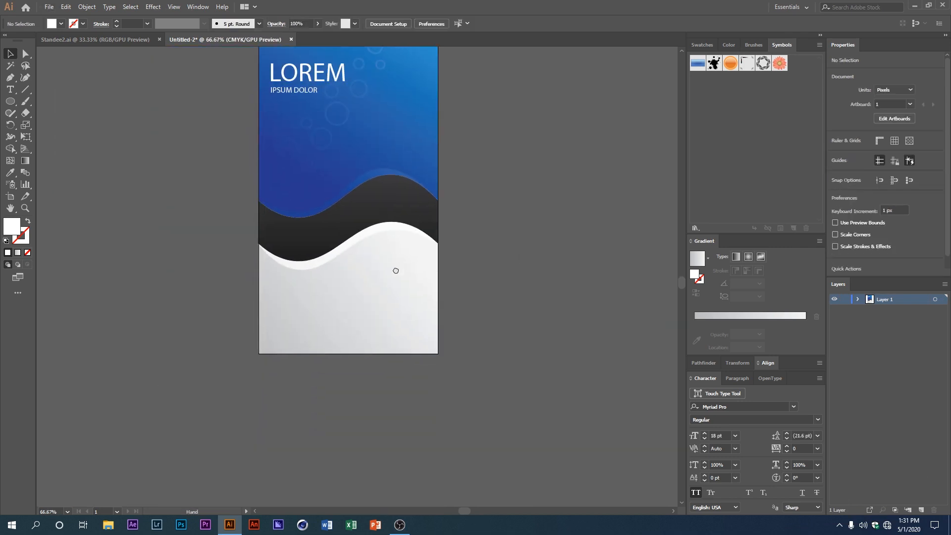
{"action": "scroll", "coordinate": [340, 327], "scroll_direction": "up", "scroll_amount": 2}
{"action": "left_click_drag", "start_coordinate": [318, 292], "coordinate": [306, 271]}
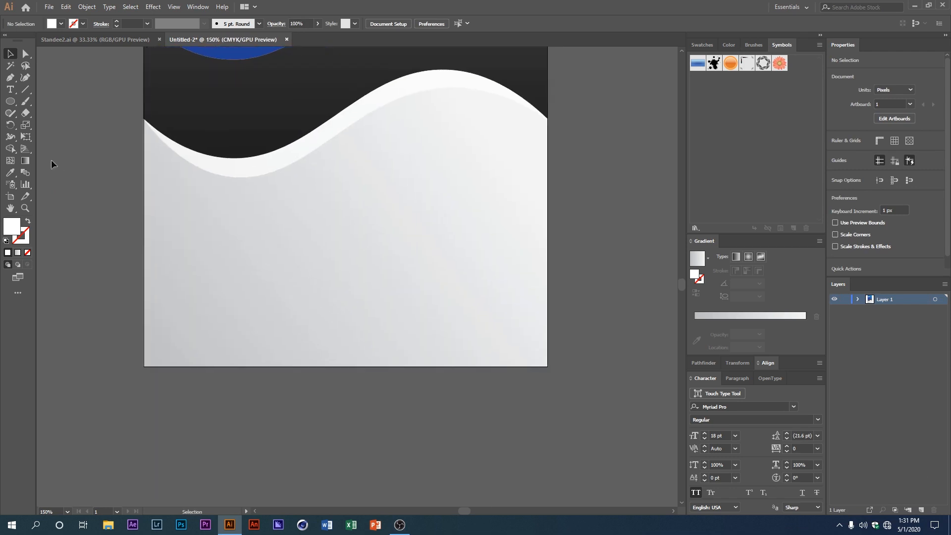
{"action": "left_click", "coordinate": [11, 90]}
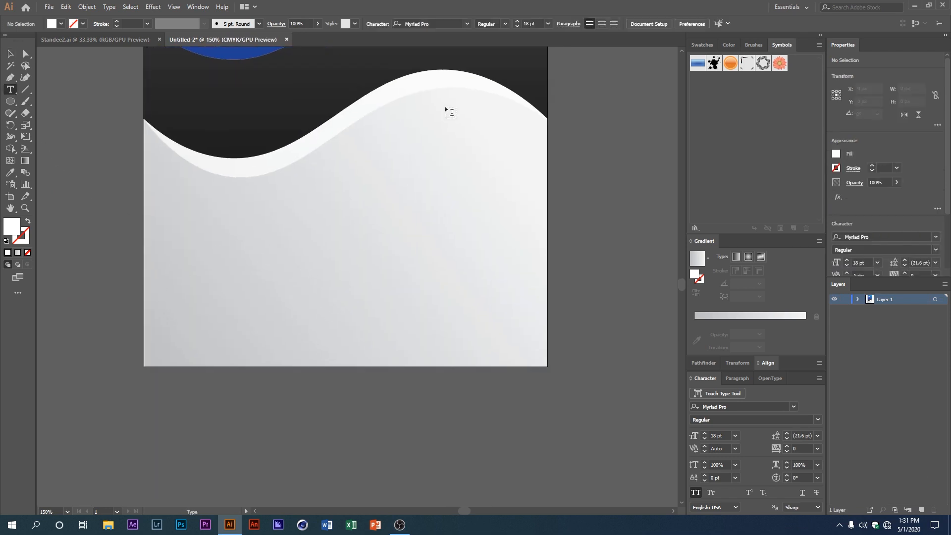
{"action": "left_click", "coordinate": [548, 24]}
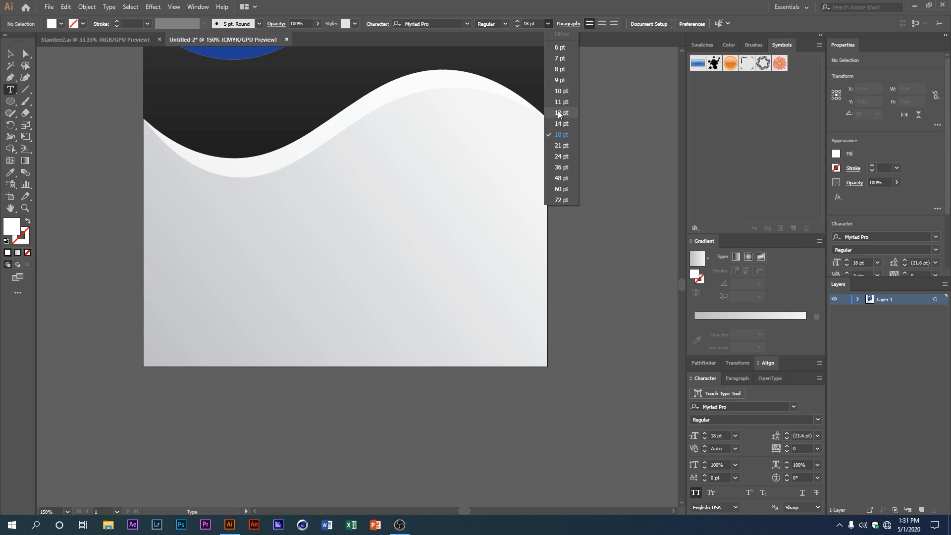
{"action": "left_click", "coordinate": [561, 102]}
{"action": "left_click_drag", "start_coordinate": [163, 304], "coordinate": [547, 366]}
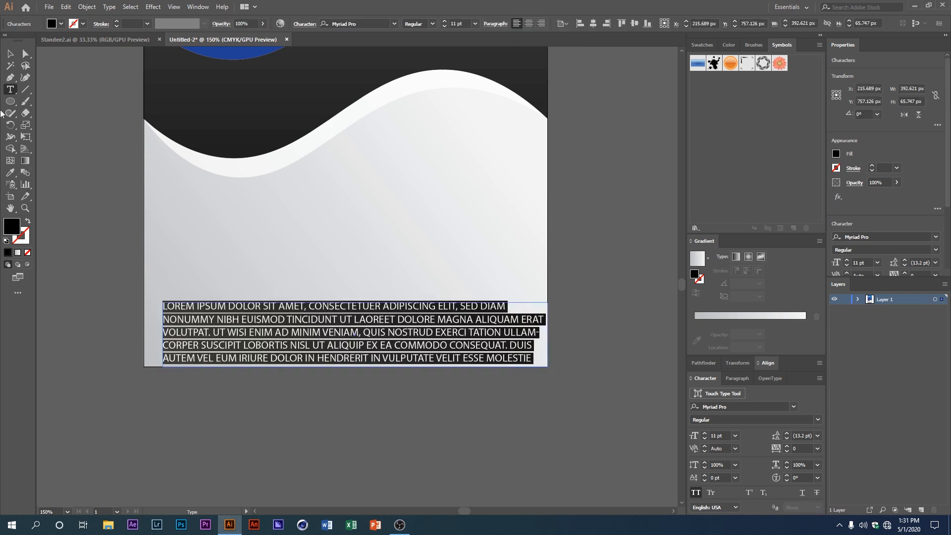
{"action": "key", "text": "Escape"}
{"action": "left_click_drag", "start_coordinate": [314, 327], "coordinate": [301, 326]}
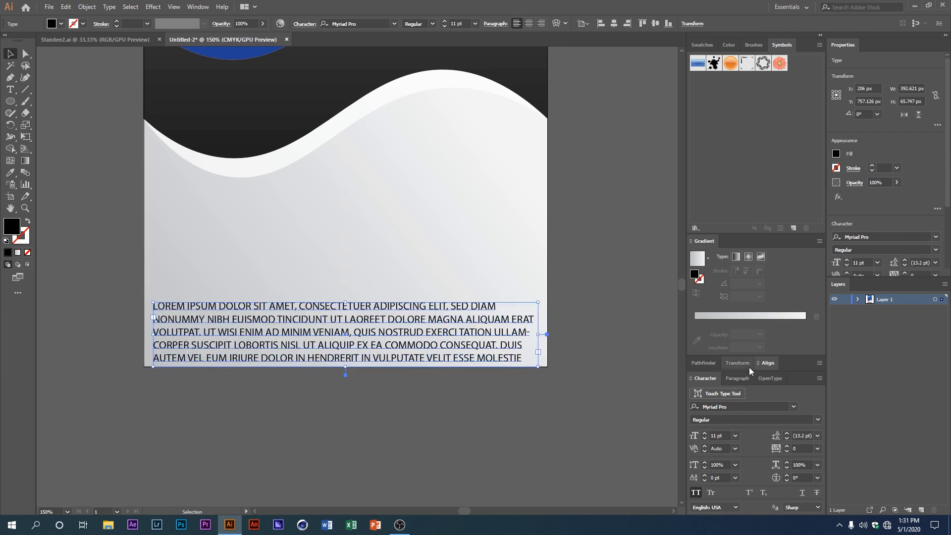
Justify the bottom paragraph with its last line centered and set its leading to 17 pt.
{"action": "left_click", "coordinate": [738, 378]}
{"action": "left_click", "coordinate": [776, 447]}
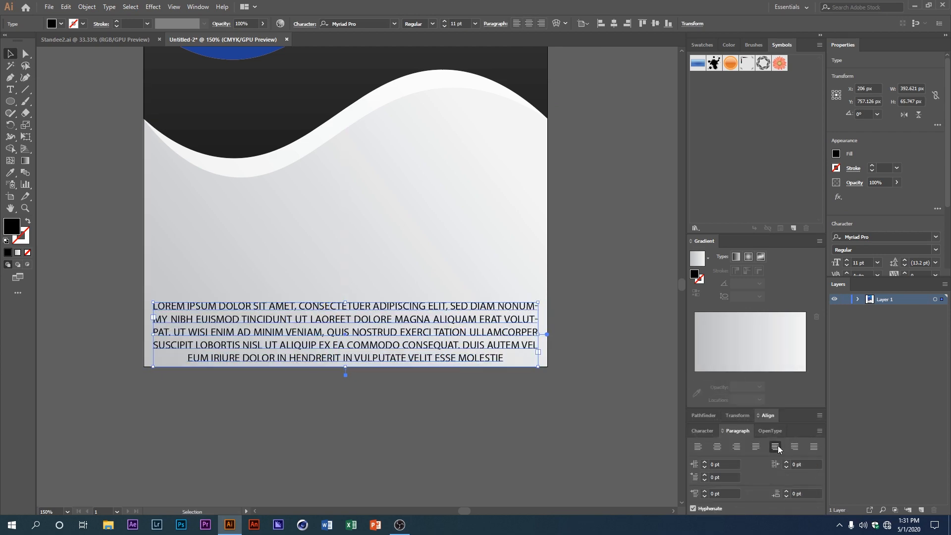
{"action": "left_click", "coordinate": [706, 430]}
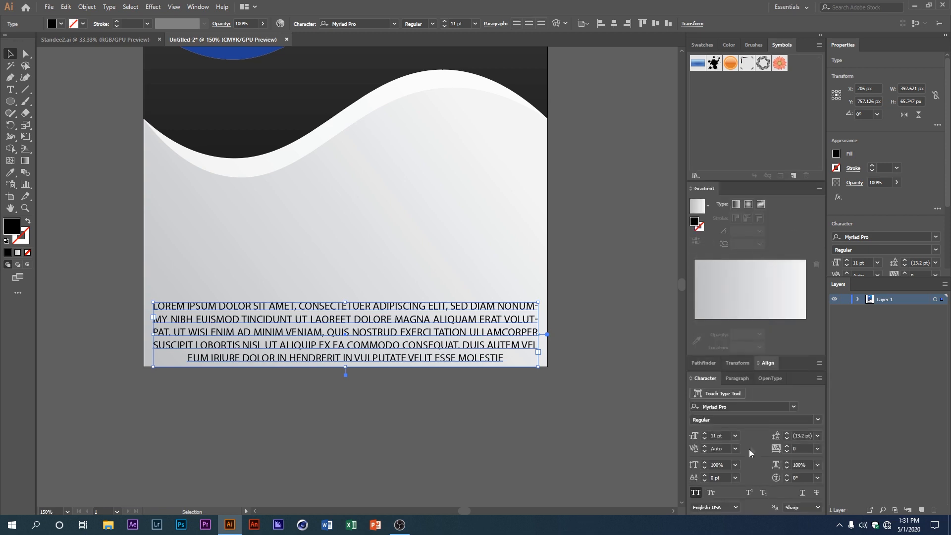
{"action": "left_click", "coordinate": [786, 434]}
{"action": "left_click", "coordinate": [786, 433]}
{"action": "left_click", "coordinate": [787, 434]}
{"action": "left_click", "coordinate": [786, 433]}
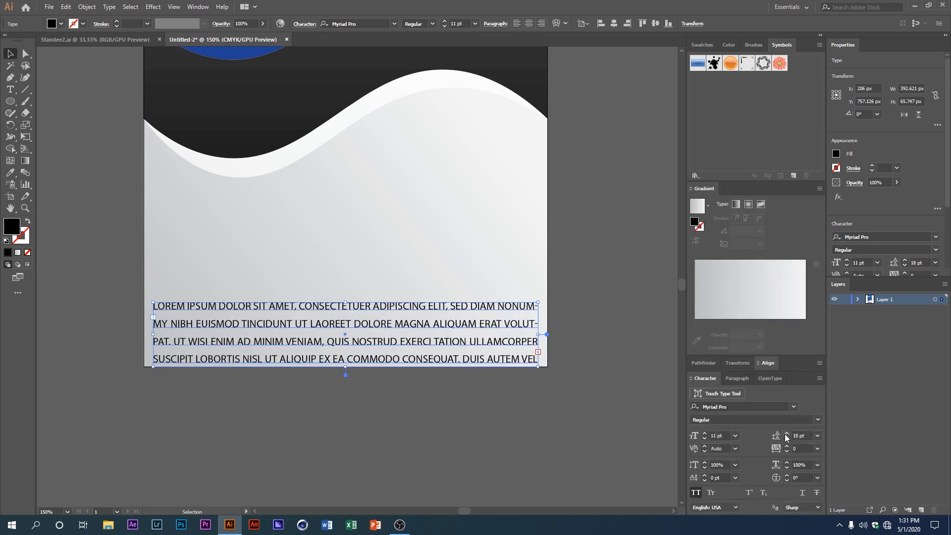
{"action": "left_click", "coordinate": [787, 439]}
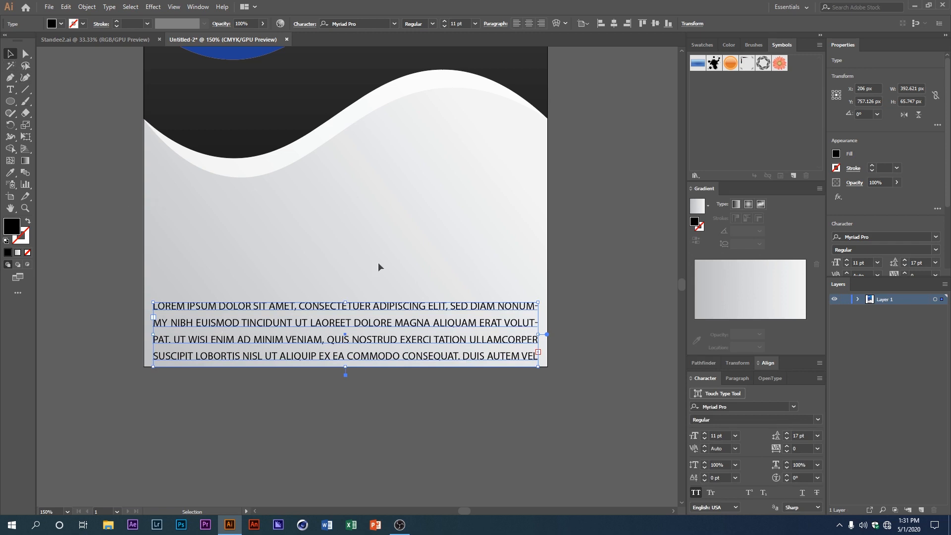
Set the bottom paragraph's tracking to 5 and deselect it.
{"action": "left_click", "coordinate": [786, 445]}
{"action": "left_click", "coordinate": [786, 445]}
{"action": "left_click", "coordinate": [786, 445]}
{"action": "left_click", "coordinate": [786, 445]}
{"action": "left_click", "coordinate": [787, 445]}
{"action": "left_click", "coordinate": [590, 395]}
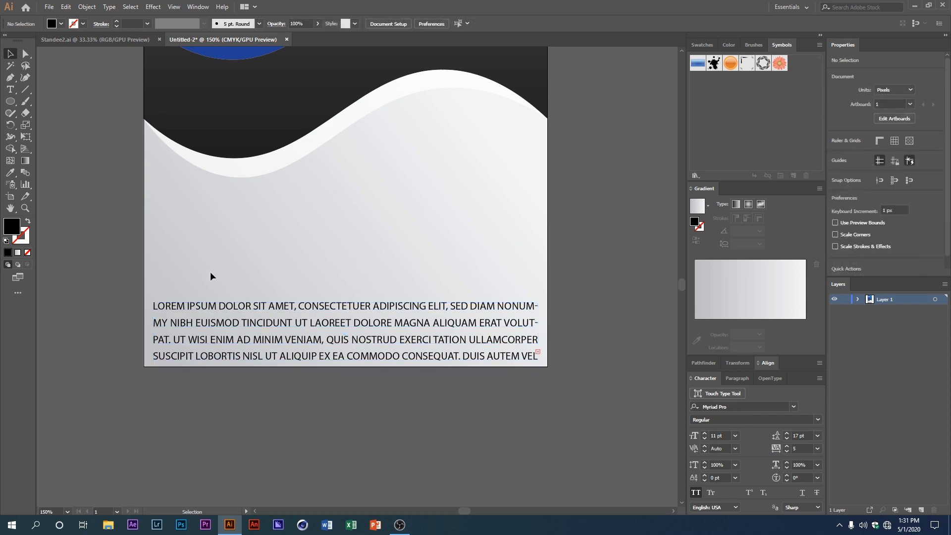
Add an 11 pt placeholder text frame about 333 × 22 px beside the IPSUM DOLOR line, extending past the banner's right edge.
{"action": "scroll", "coordinate": [306, 353], "scroll_direction": "down", "scroll_amount": 3}
{"action": "left_click_drag", "start_coordinate": [326, 334], "coordinate": [342, 372]}
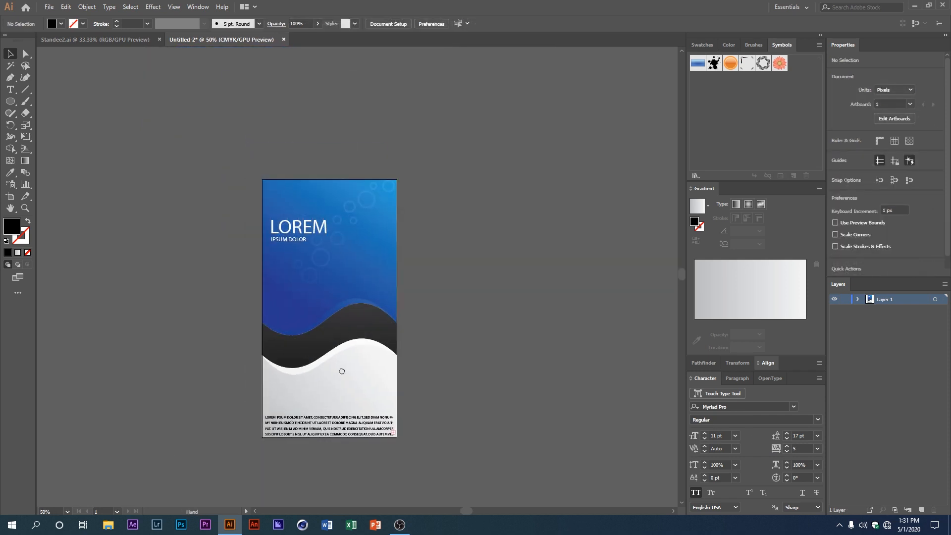
{"action": "scroll", "coordinate": [357, 352], "scroll_direction": "up", "scroll_amount": 1}
{"action": "left_click_drag", "start_coordinate": [392, 324], "coordinate": [361, 425]}
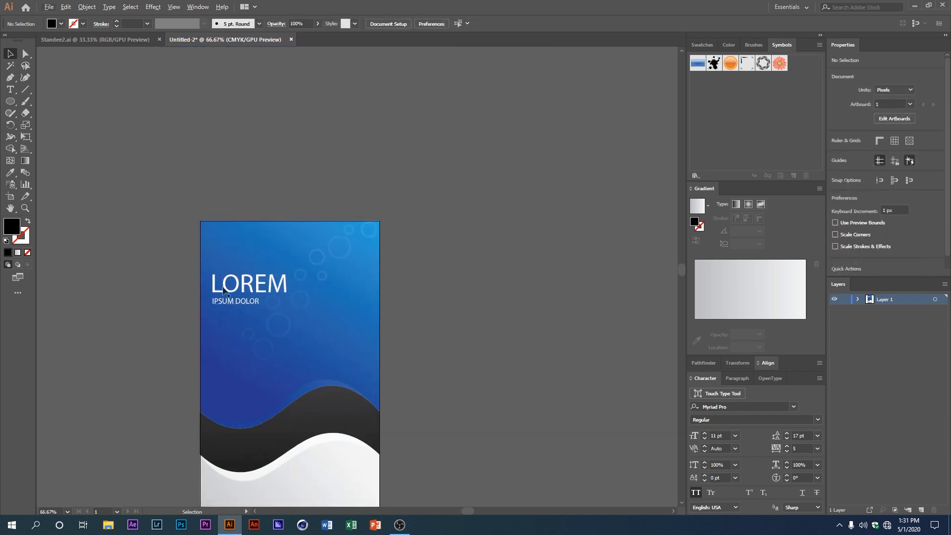
{"action": "left_click", "coordinate": [10, 90]}
{"action": "left_click_drag", "start_coordinate": [332, 302], "coordinate": [478, 310]}
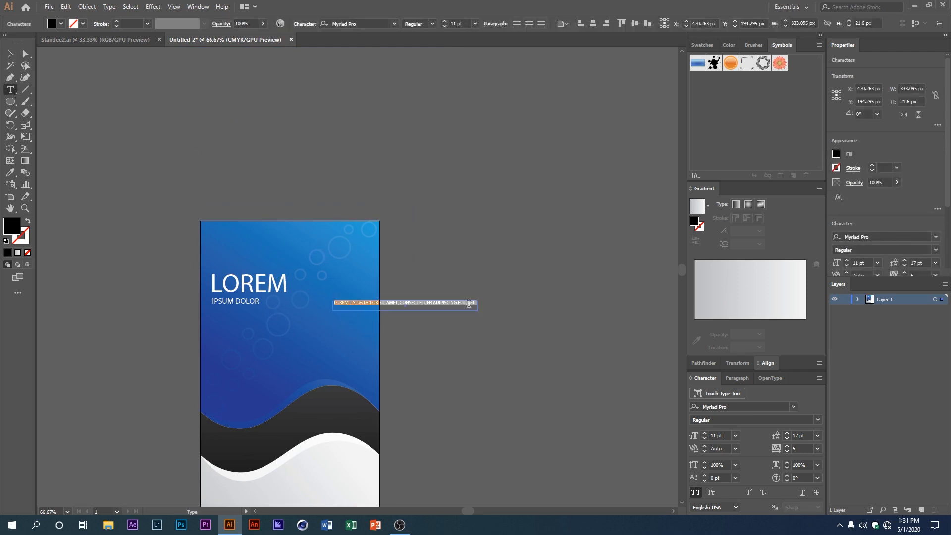
{"action": "key", "text": "ctrl+plus"}
{"action": "key", "text": "ctrl+plus"}
{"action": "key", "text": "ctrl+plus"}
{"action": "key", "text": "BackSpace"}
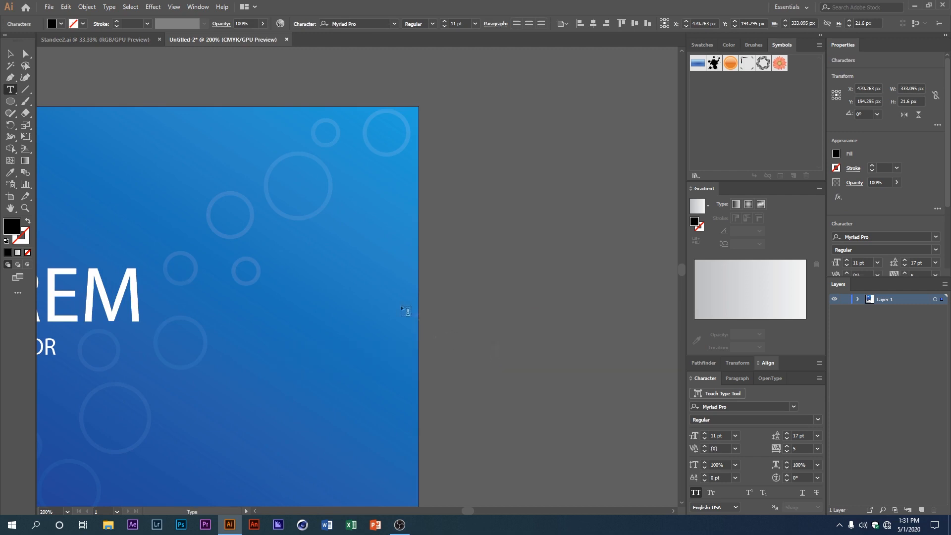
{"action": "key", "text": "ctrl+z"}
{"action": "key", "text": "ctrl+z"}
{"action": "key", "text": "ctrl+z"}
Trim the new frame's placeholder text to LOREM IPSUM DOLOR SIT AMET,.
{"action": "scroll", "coordinate": [365, 315], "scroll_direction": "down", "scroll_amount": 1}
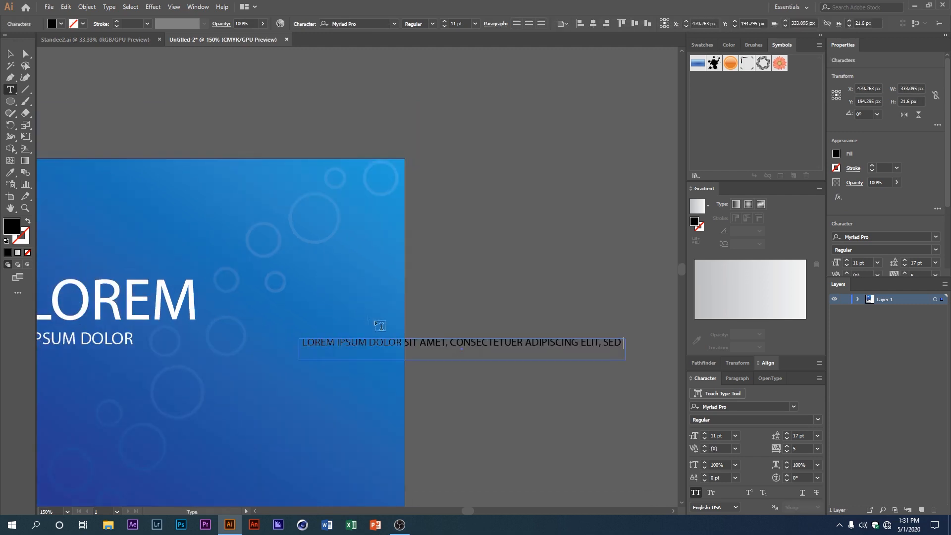
{"action": "left_click_drag", "start_coordinate": [449, 345], "coordinate": [673, 355]}
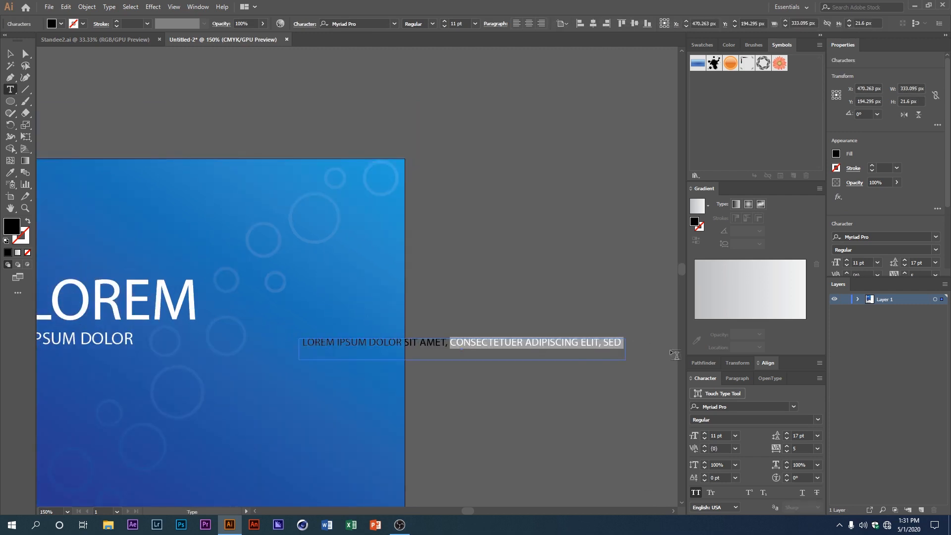
{"action": "key", "text": "BackSpace"}
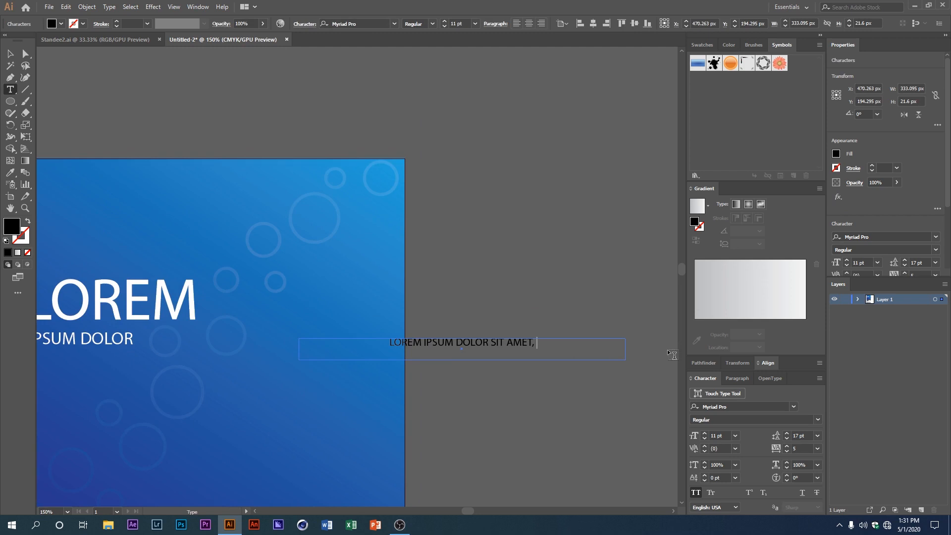
Shrink the LOREM IPSUM DOLOR SIT AMET text frame to about 179 × 11 px, place it within the banner and fill it with white.
{"action": "left_click", "coordinate": [10, 53]}
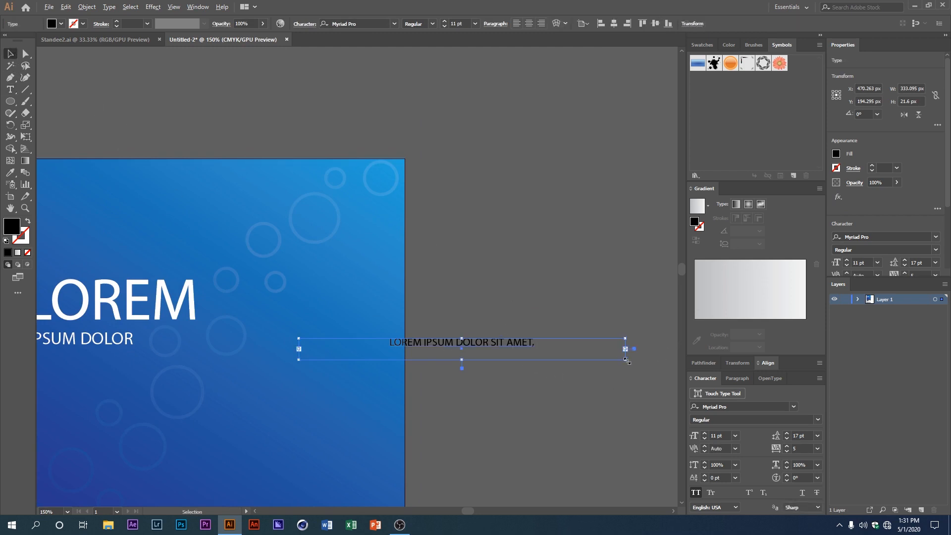
{"action": "left_click_drag", "start_coordinate": [627, 362], "coordinate": [331, 348]}
{"action": "left_click", "coordinate": [511, 363]}
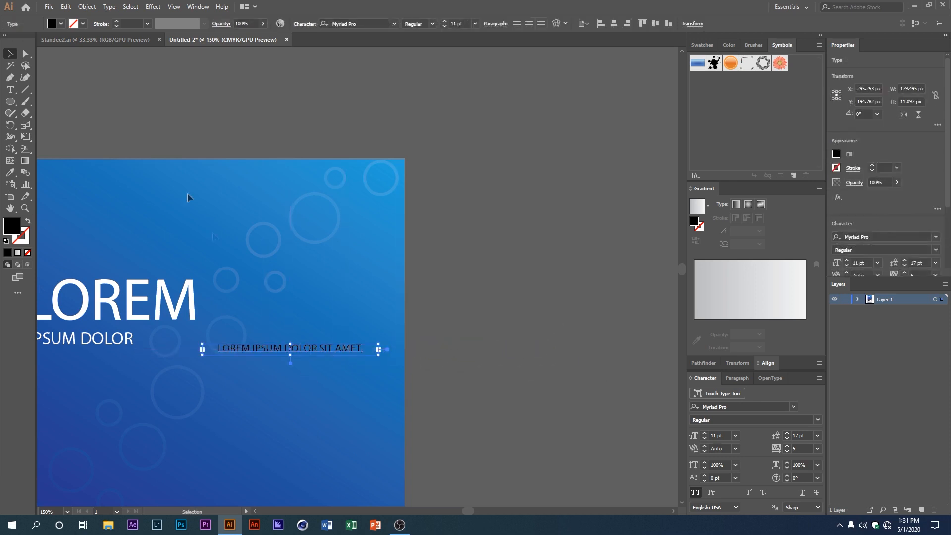
{"action": "left_click", "coordinate": [54, 25]}
{"action": "left_click", "coordinate": [20, 41]}
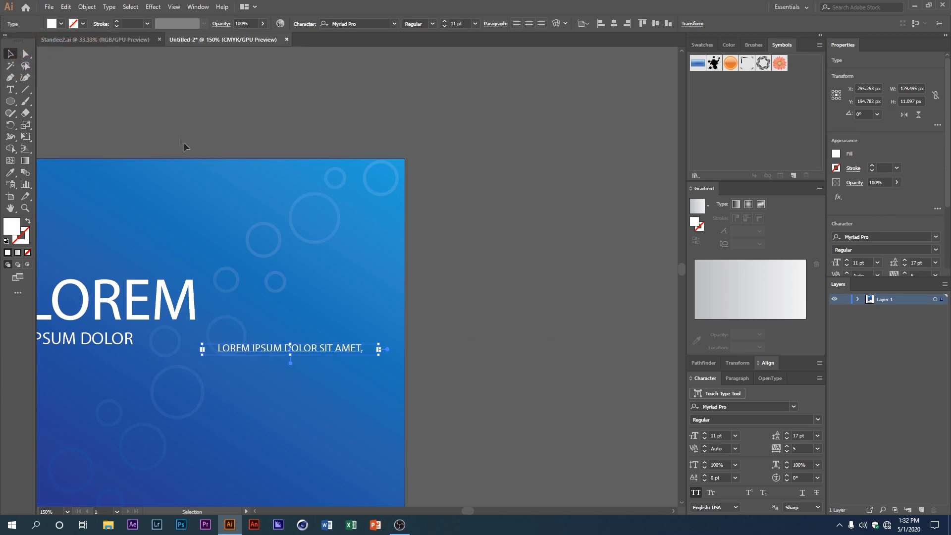
Rotate the small white text line to 270° and place it along the banner's right edge above the dark wave.
{"action": "left_click_drag", "start_coordinate": [300, 317], "coordinate": [376, 292]}
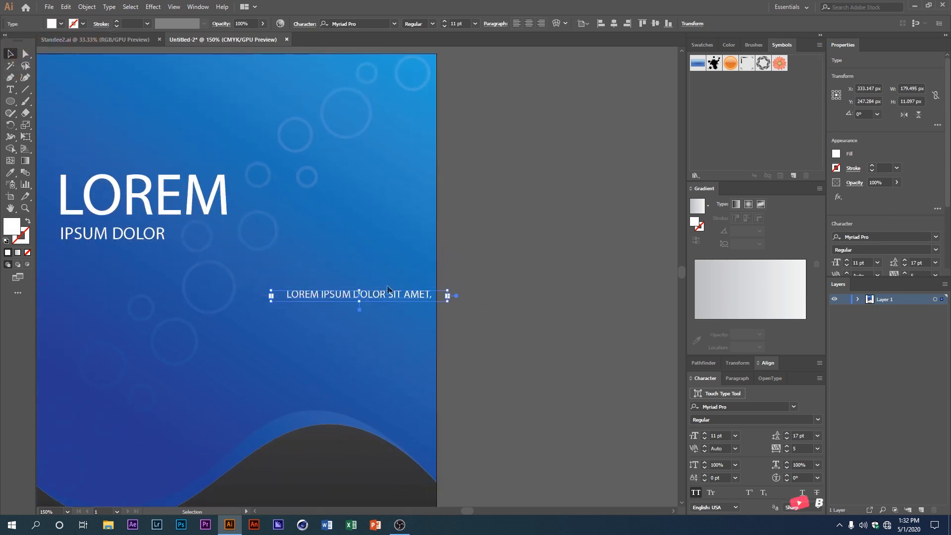
{"action": "right_click", "coordinate": [350, 107]}
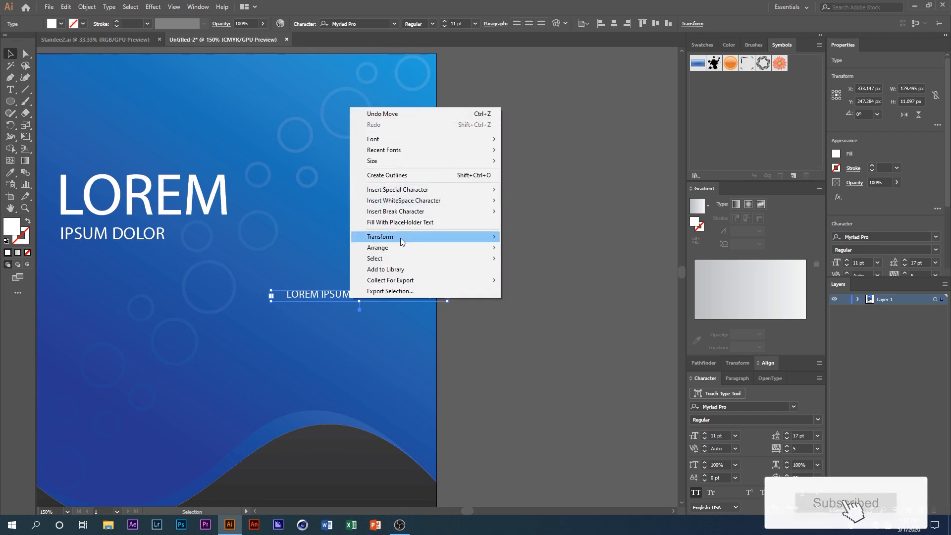
{"action": "mouse_move", "coordinate": [400, 241]}
{"action": "left_click", "coordinate": [533, 262]}
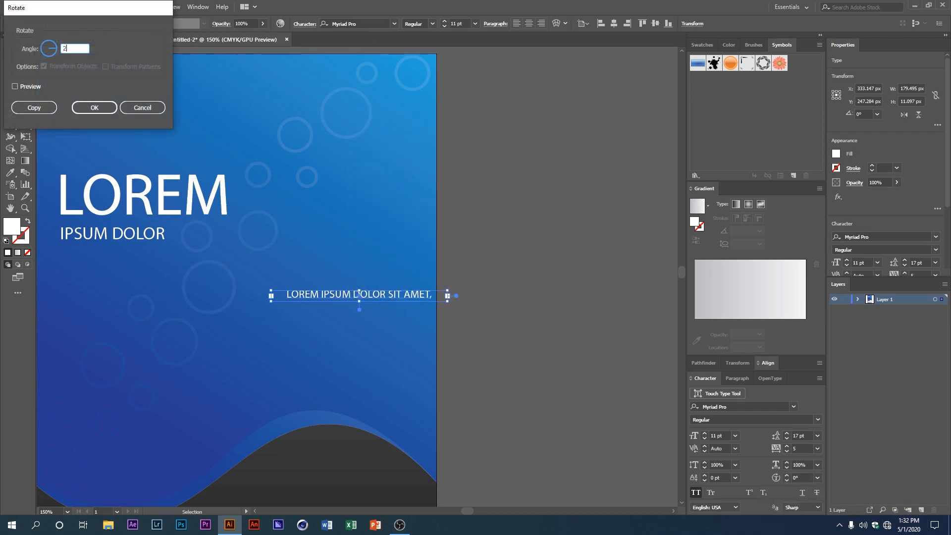
{"action": "type", "text": "-90"}
{"action": "key", "text": "Return"}
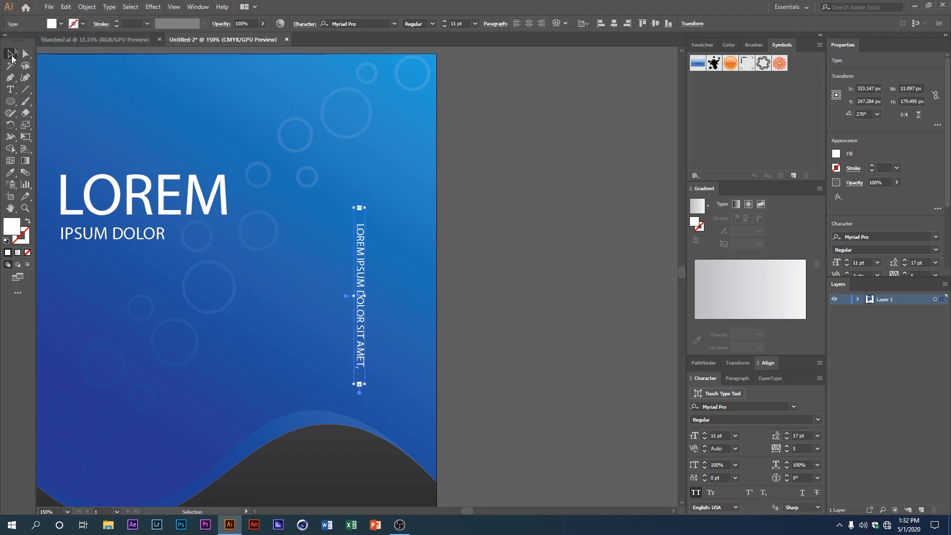
{"action": "left_click_drag", "start_coordinate": [361, 262], "coordinate": [464, 314]}
{"action": "left_click", "coordinate": [522, 292]}
Review the complete banner layout as a whole.
{"action": "scroll", "coordinate": [509, 299], "scroll_direction": "down", "scroll_amount": 3}
{"action": "scroll", "coordinate": [319, 258], "scroll_direction": "down", "scroll_amount": 1}
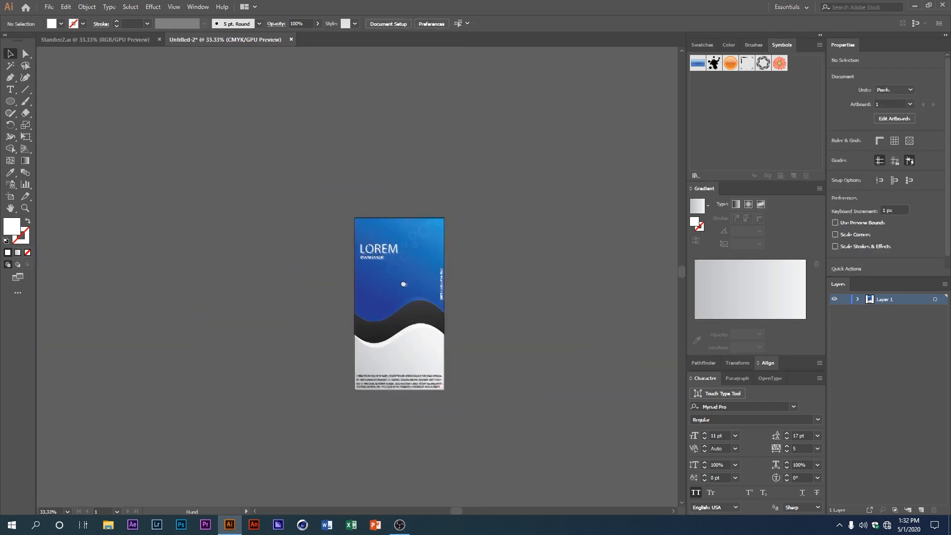
{"action": "scroll", "coordinate": [365, 284], "scroll_direction": "down", "scroll_amount": 1}
{"action": "scroll", "coordinate": [391, 293], "scroll_direction": "up", "scroll_amount": 1}
{"action": "left_click_drag", "start_coordinate": [399, 298], "coordinate": [336, 280]}
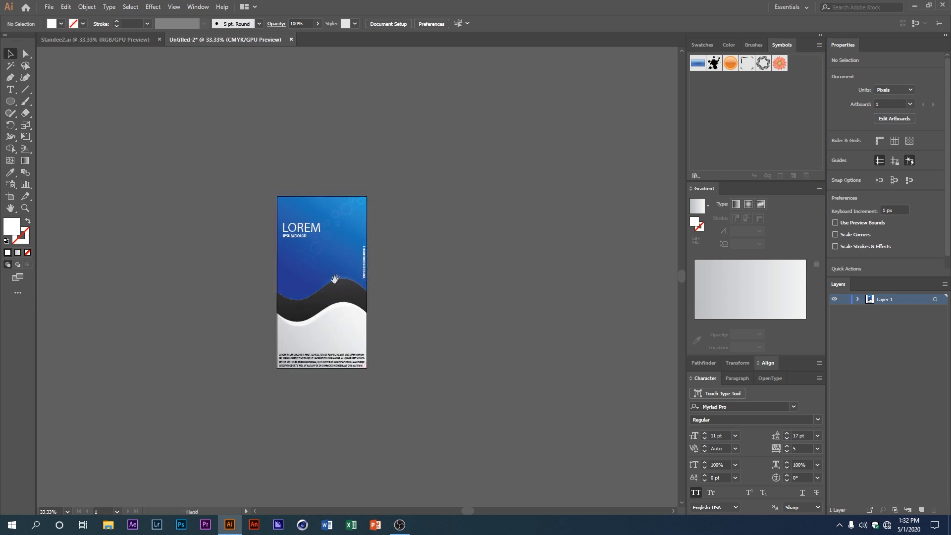
{"action": "scroll", "coordinate": [369, 297], "scroll_direction": "down", "scroll_amount": 1}
{"action": "scroll", "coordinate": [268, 300], "scroll_direction": "up", "scroll_amount": 1}
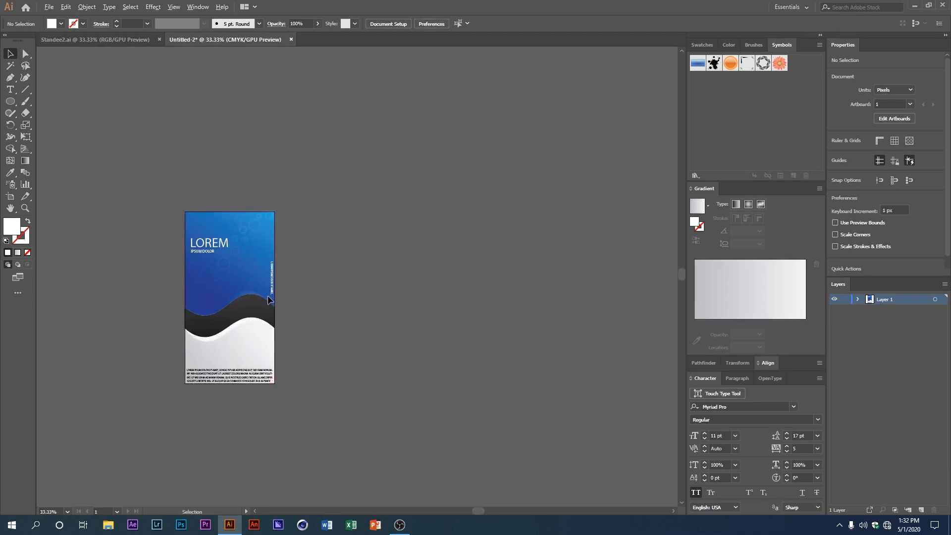
Unlock all locked objects of the banner artwork.
{"action": "left_click", "coordinate": [66, 7]}
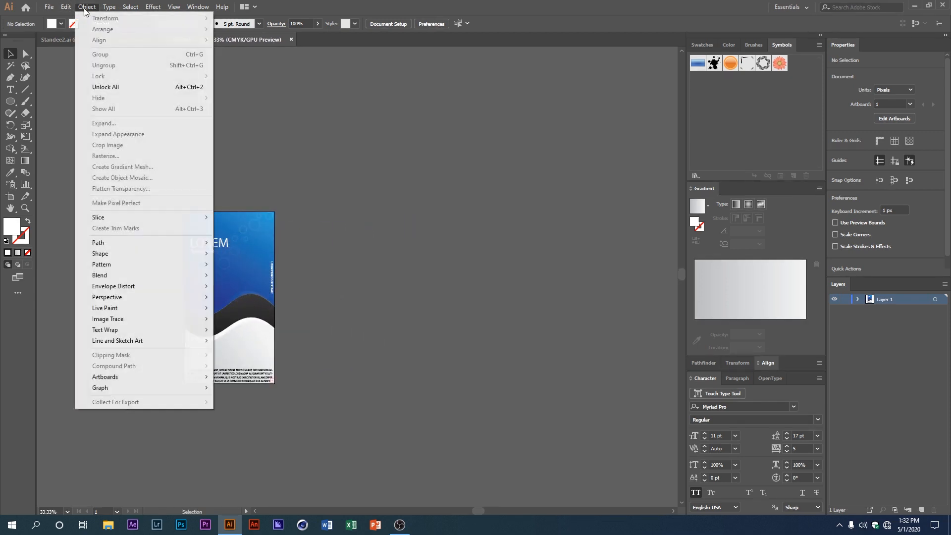
{"action": "left_click", "coordinate": [104, 84]}
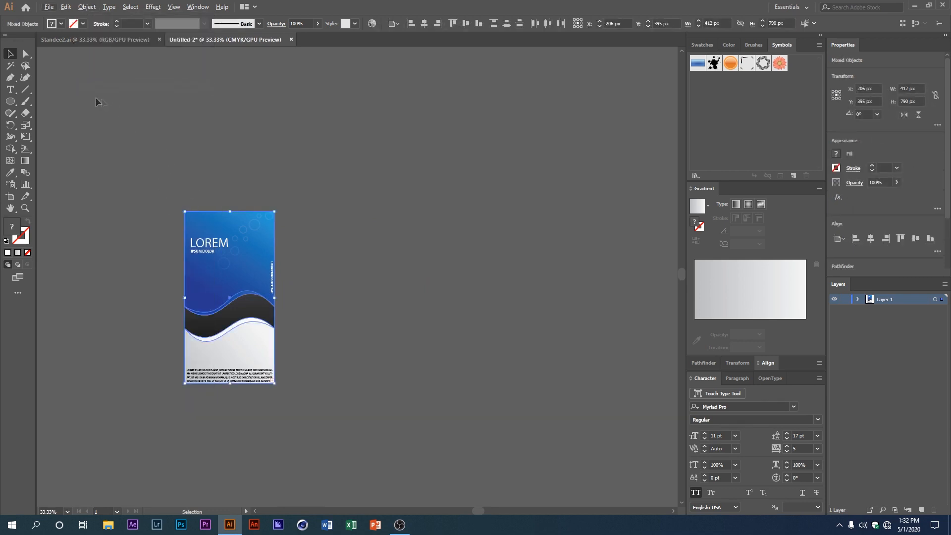
{"action": "scroll", "coordinate": [215, 249], "scroll_direction": "up", "scroll_amount": 1}
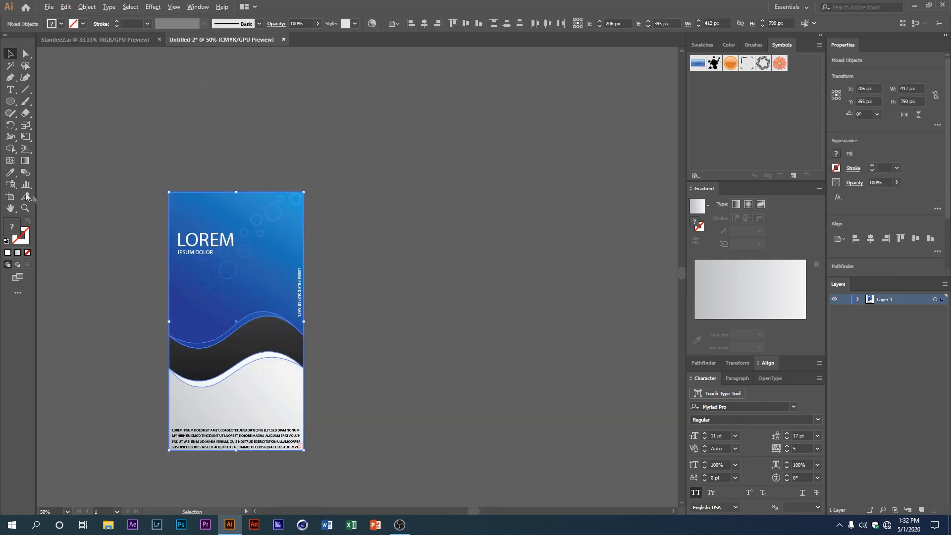
Duplicate the artboard together with its artwork three times, forming a horizontal row of four banners.
{"action": "left_click", "coordinate": [9, 198]}
{"action": "scroll", "coordinate": [112, 227], "scroll_direction": "down", "scroll_amount": 1}
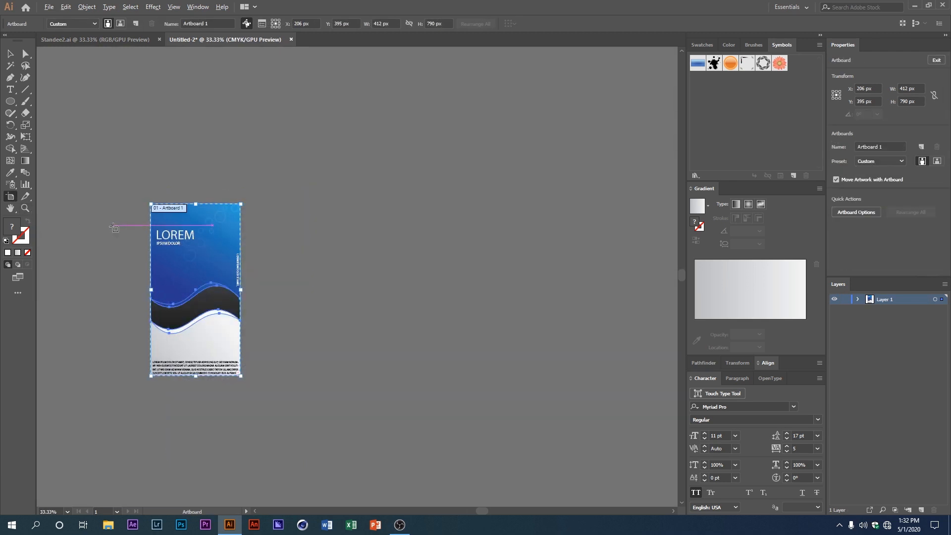
{"action": "left_click_drag", "start_coordinate": [200, 246], "coordinate": [303, 269]}
{"action": "left_click_drag", "start_coordinate": [300, 270], "coordinate": [505, 271]}
{"action": "scroll", "coordinate": [270, 277], "scroll_direction": "up", "scroll_amount": 2}
{"action": "left_click", "coordinate": [10, 54]}
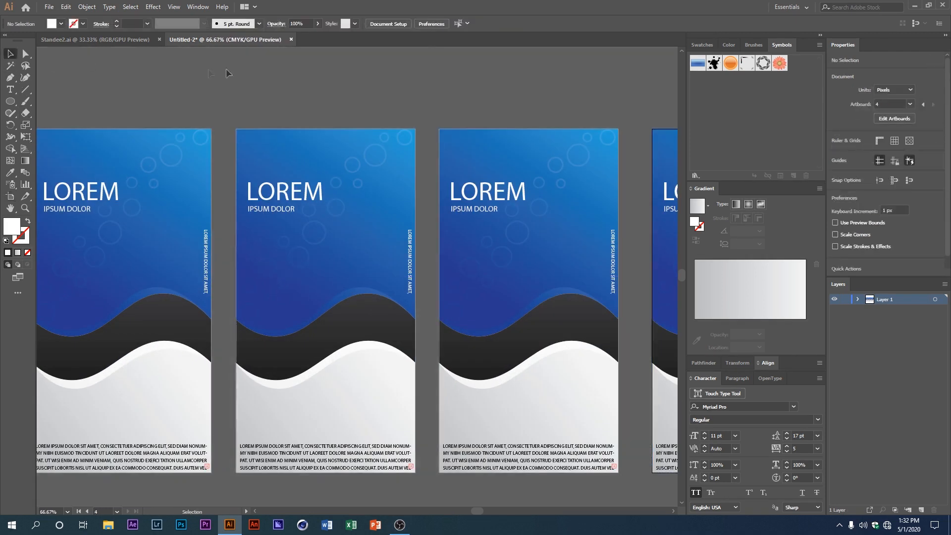
Isolate the second banner's background group and set the starting color of its blue upper shape's gradient to pink.
{"action": "left_click", "coordinate": [319, 168]}
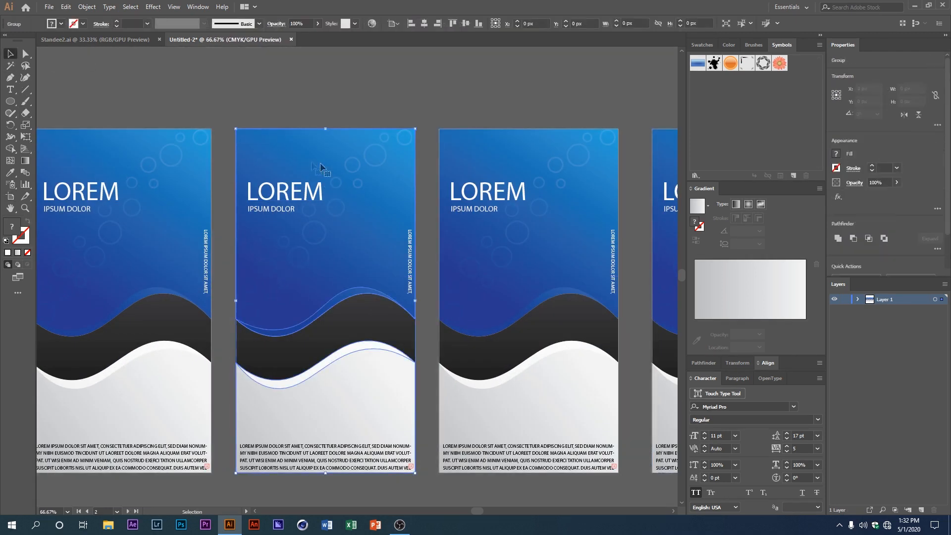
{"action": "double_click", "coordinate": [370, 248]}
{"action": "left_click", "coordinate": [370, 230]}
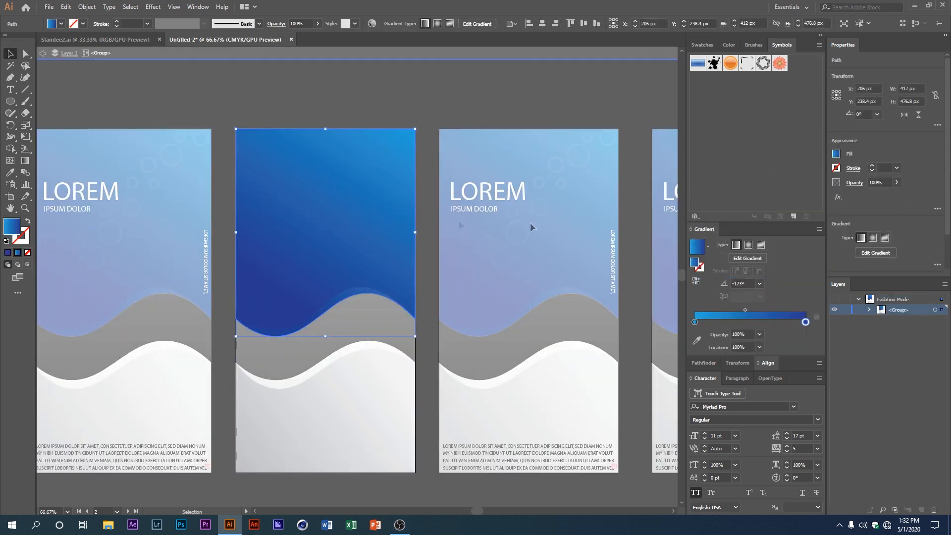
{"action": "double_click", "coordinate": [695, 322]}
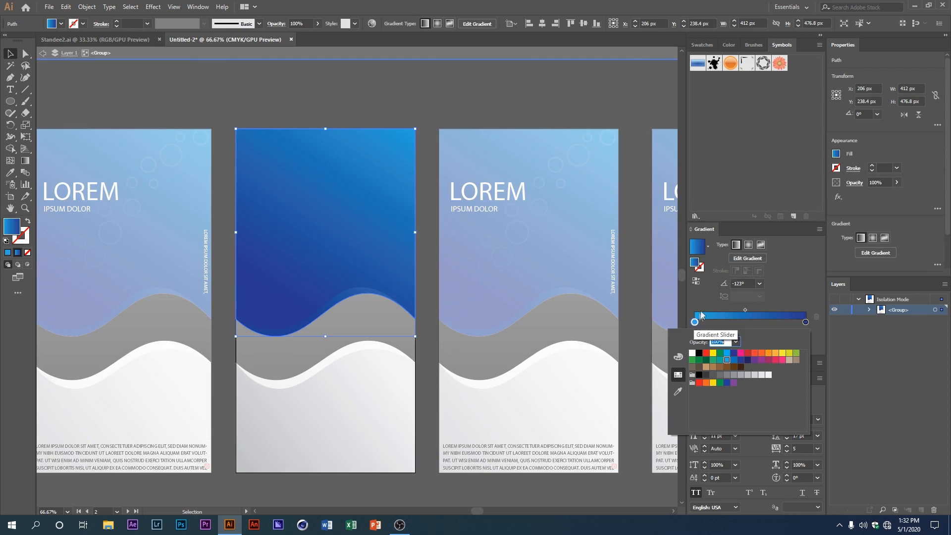
{"action": "left_click", "coordinate": [741, 353]}
Try red and purple tones for the upper shape's end gradient color, settle on orange, and leave isolation mode.
{"action": "double_click", "coordinate": [805, 322]}
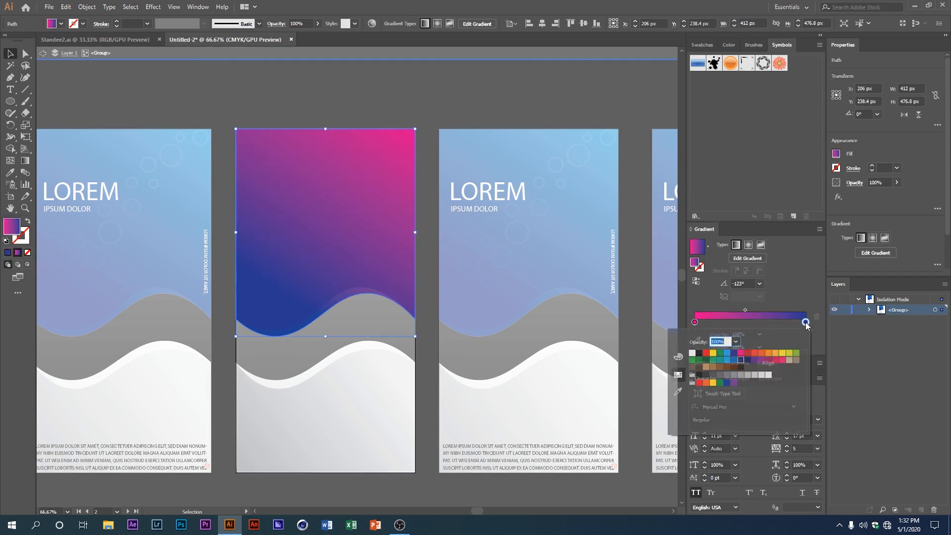
{"action": "left_click", "coordinate": [775, 360]}
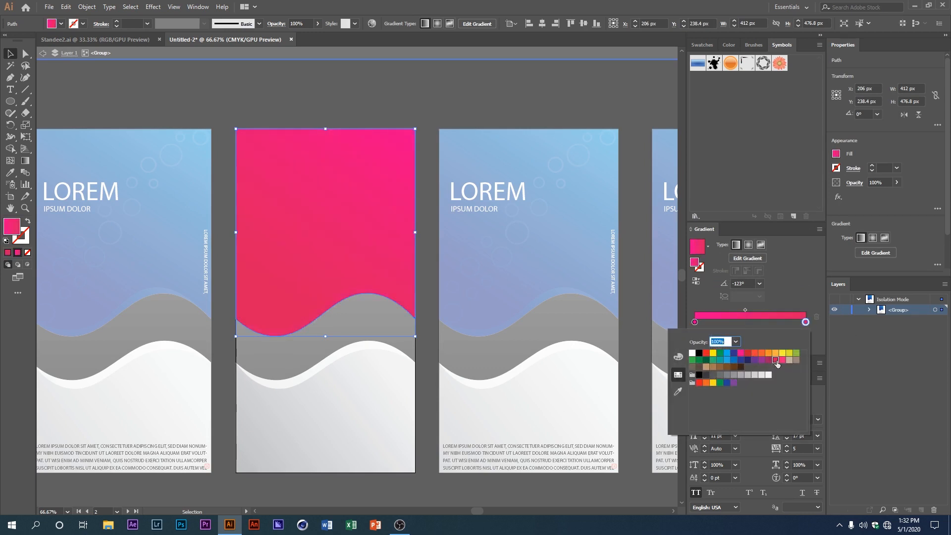
{"action": "left_click", "coordinate": [766, 360]}
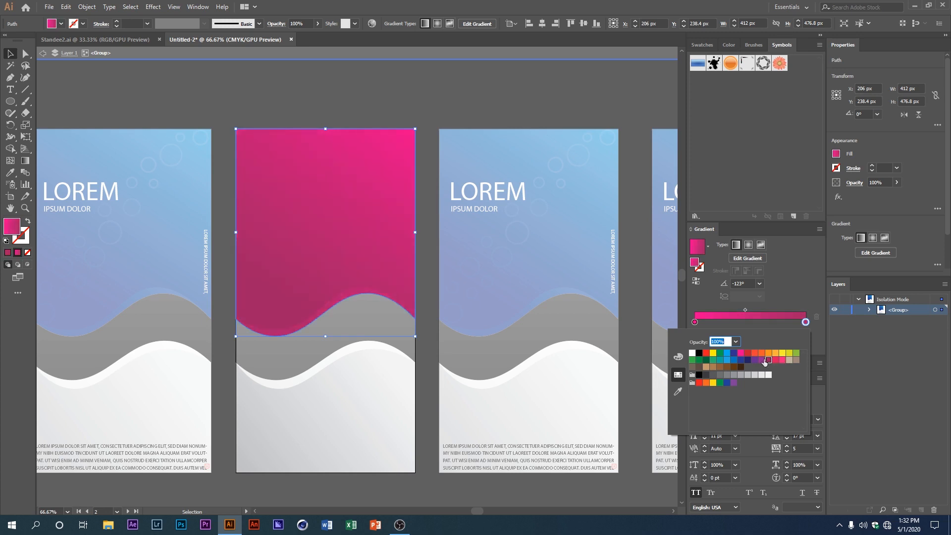
{"action": "left_click", "coordinate": [761, 360]}
{"action": "left_click", "coordinate": [747, 354]}
{"action": "left_click", "coordinate": [761, 354]}
{"action": "double_click", "coordinate": [452, 105]}
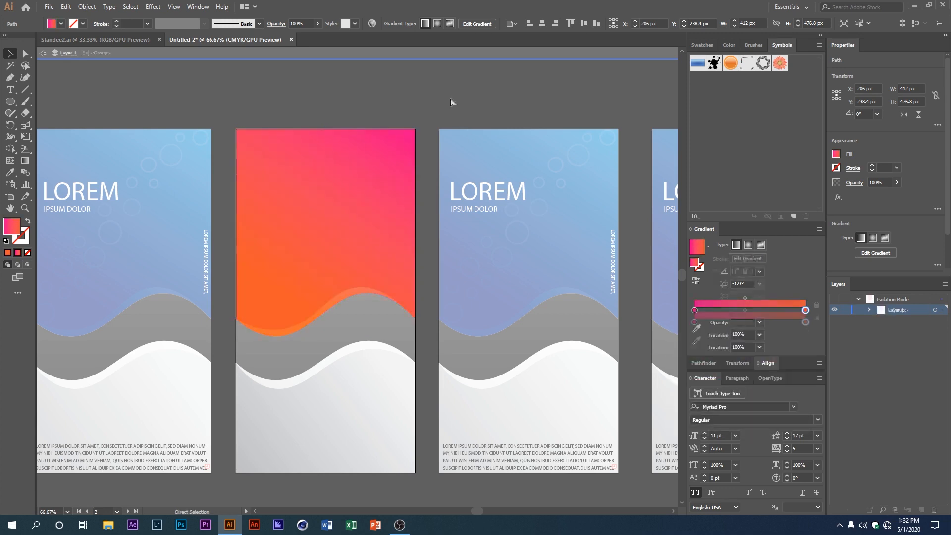
{"action": "scroll", "coordinate": [450, 115], "scroll_direction": "down", "scroll_amount": 2}
{"action": "left_click_drag", "start_coordinate": [425, 179], "coordinate": [414, 207]}
{"action": "scroll", "coordinate": [414, 211], "scroll_direction": "up", "scroll_amount": 1}
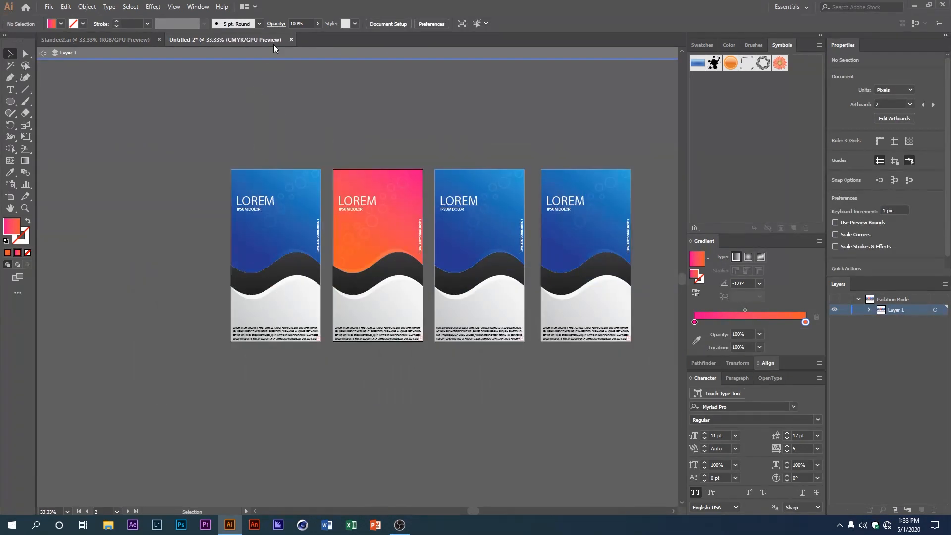
{"action": "left_click", "coordinate": [277, 53]}
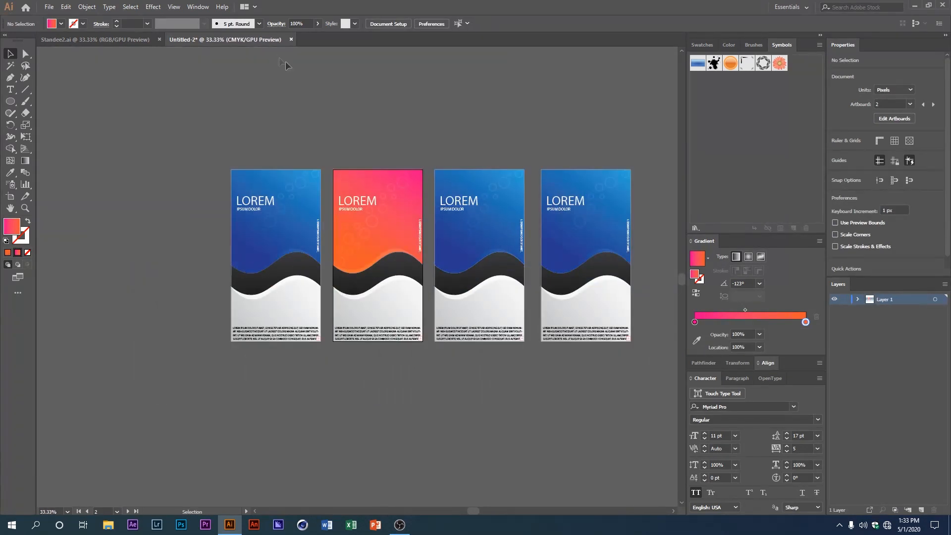
{"action": "scroll", "coordinate": [413, 160], "scroll_direction": "down", "scroll_amount": 1}
{"action": "left_click_drag", "start_coordinate": [422, 161], "coordinate": [384, 231]}
{"action": "scroll", "coordinate": [397, 259], "scroll_direction": "up", "scroll_amount": 1}
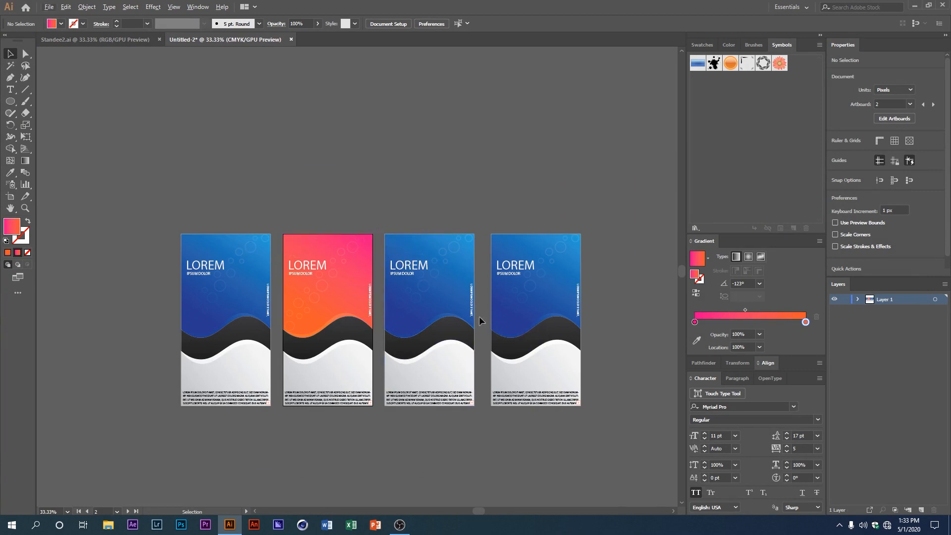
{"action": "key", "text": "alt"}
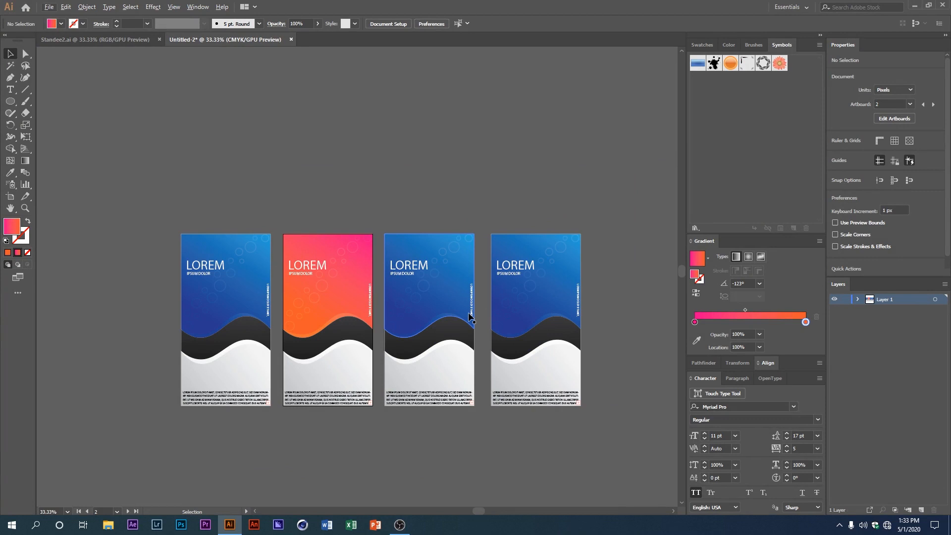